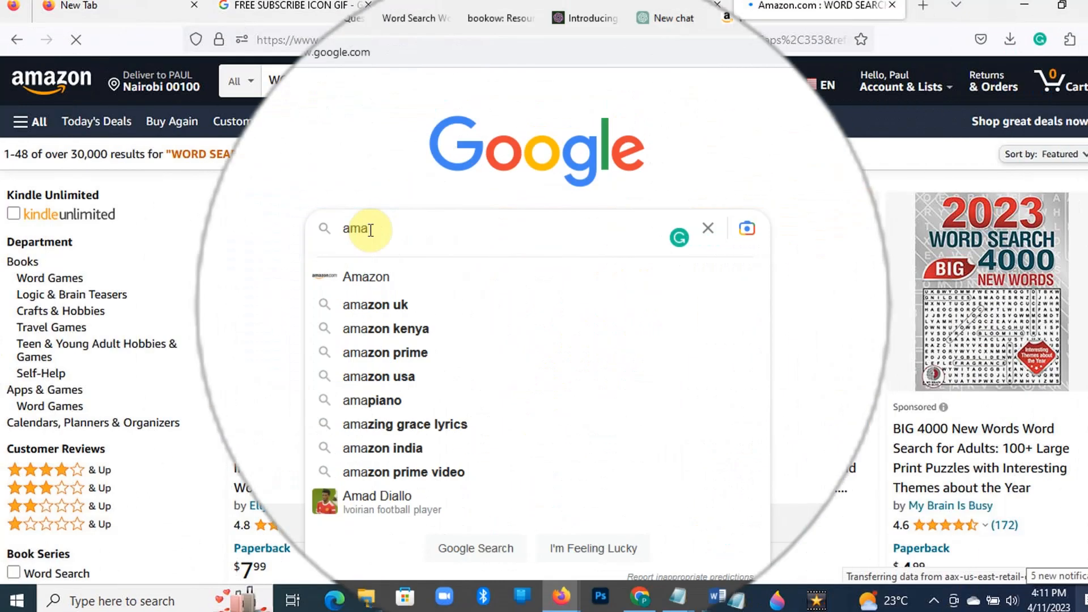
Search Google for "amazon" and open the official Amazon.com site.
{"action": "type", "text": "on"}
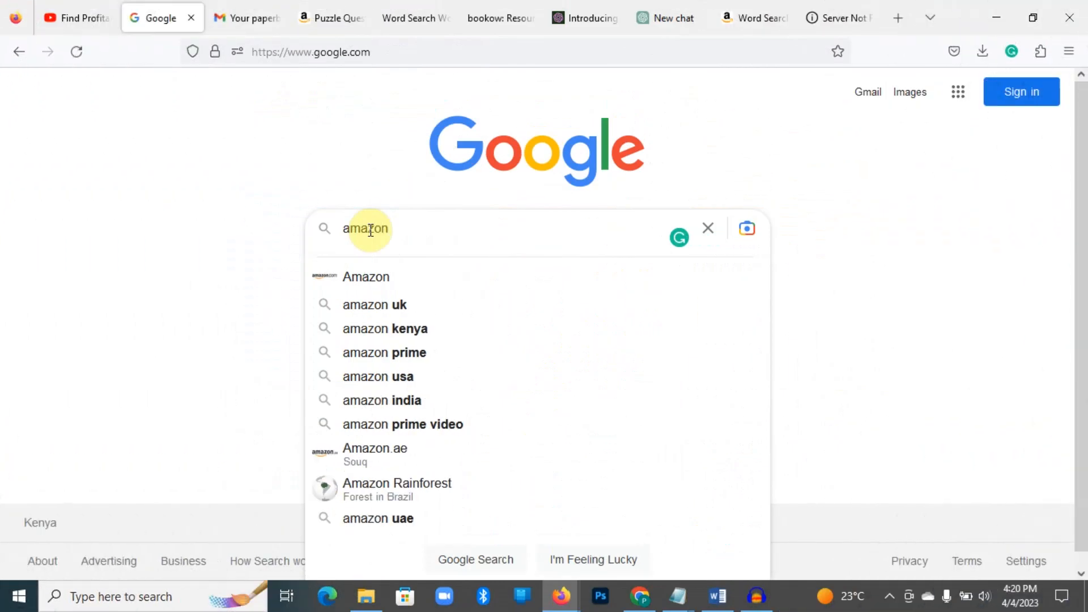
{"action": "key", "text": "Return"}
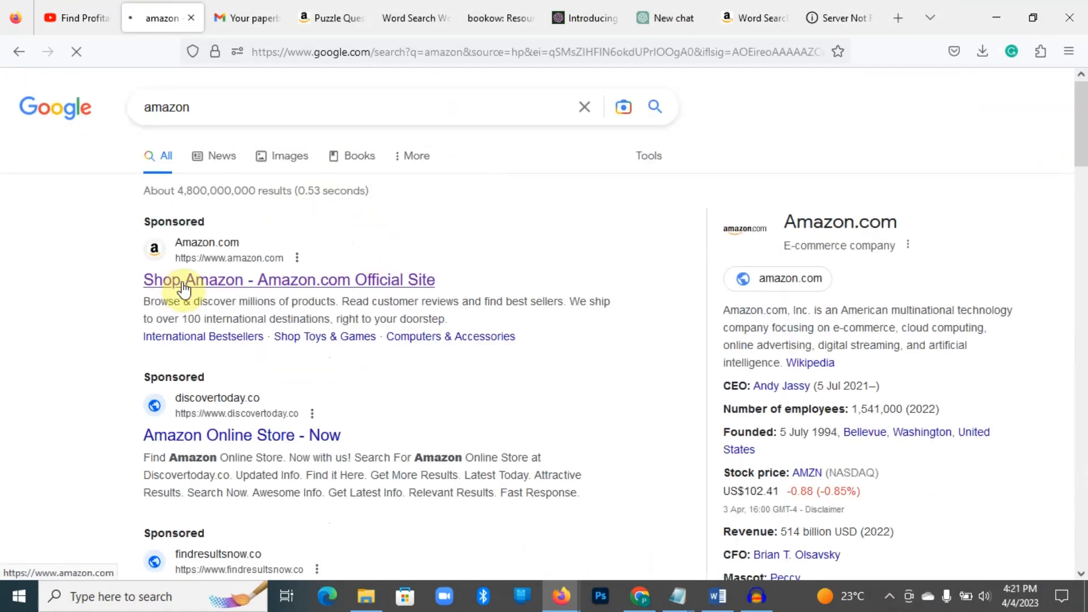
{"action": "left_click", "coordinate": [184, 286]}
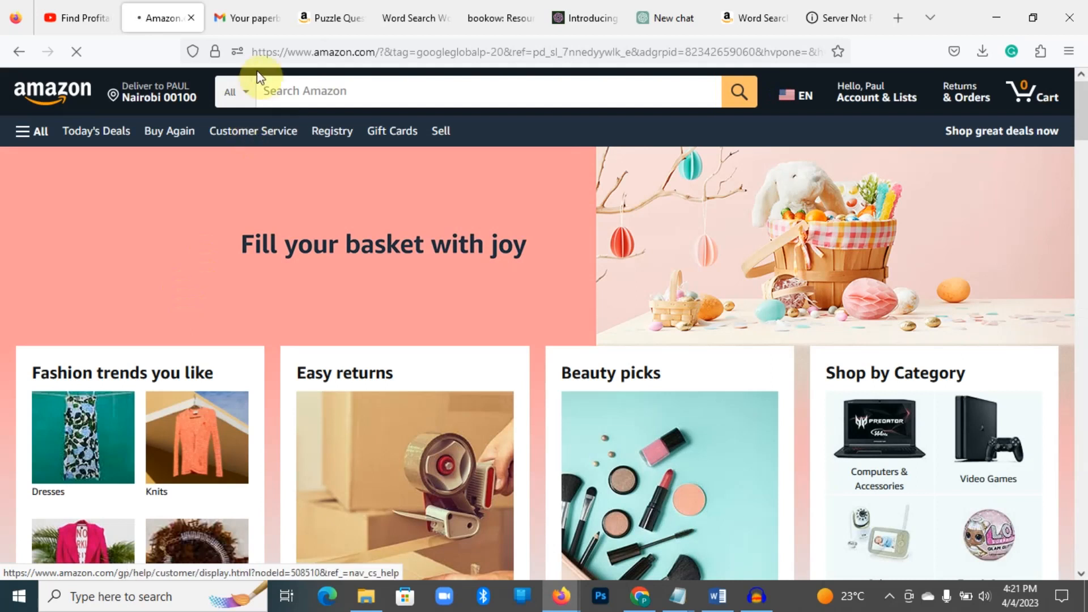
Search Amazon for "word search".
{"action": "left_click", "coordinate": [275, 89]}
{"action": "type", "text": "water"}
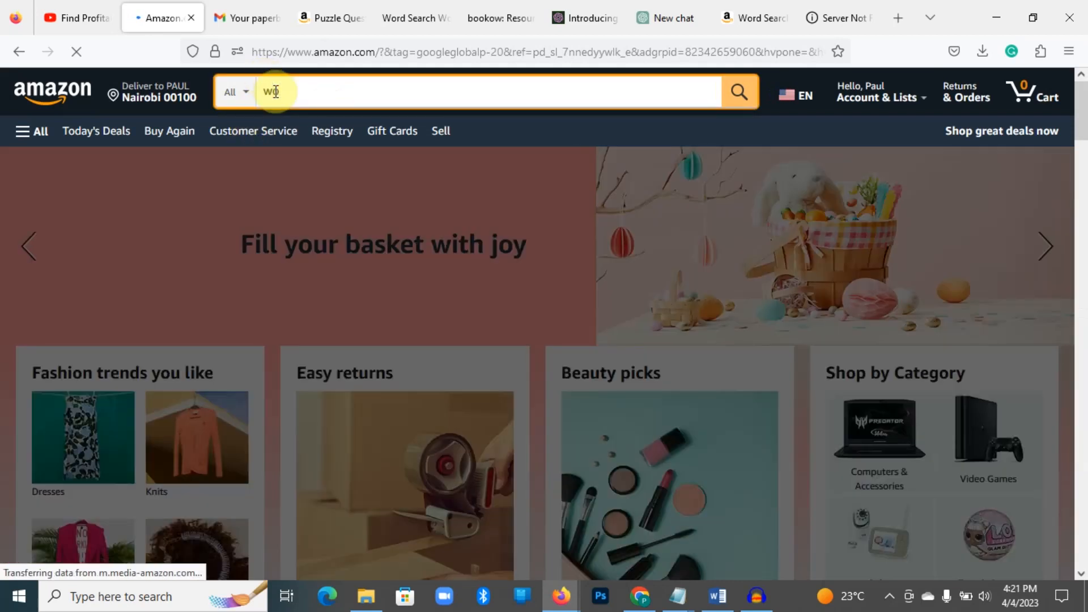
{"action": "key", "text": "BackSpace"}
{"action": "key", "text": "BackSpace"}
{"action": "key", "text": "BackSpace"}
{"action": "key", "text": "BackSpace"}
{"action": "type", "text": "ord "}
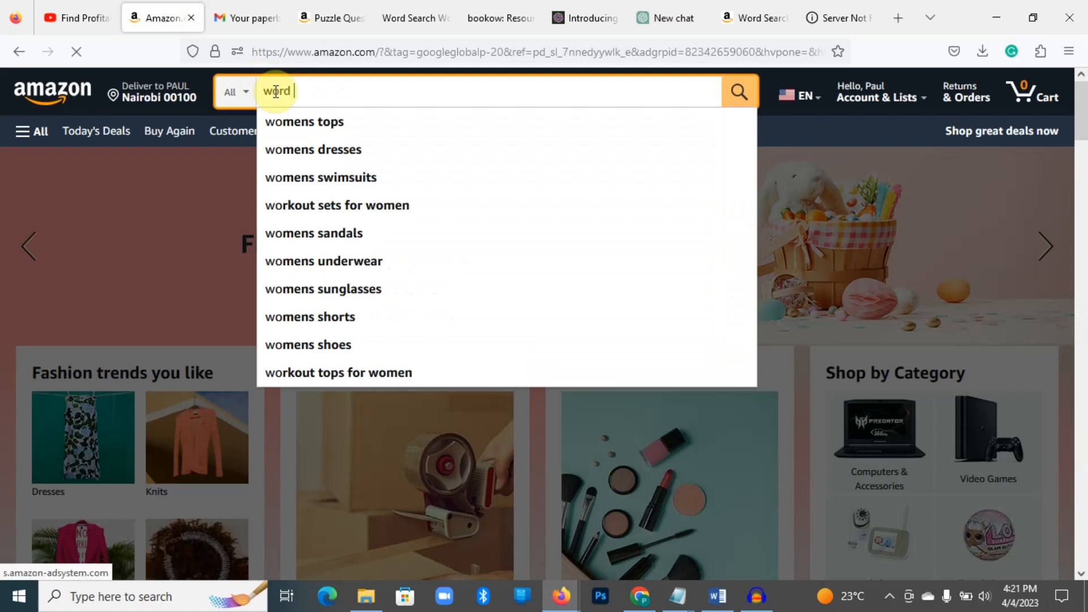
{"action": "type", "text": "searc"}
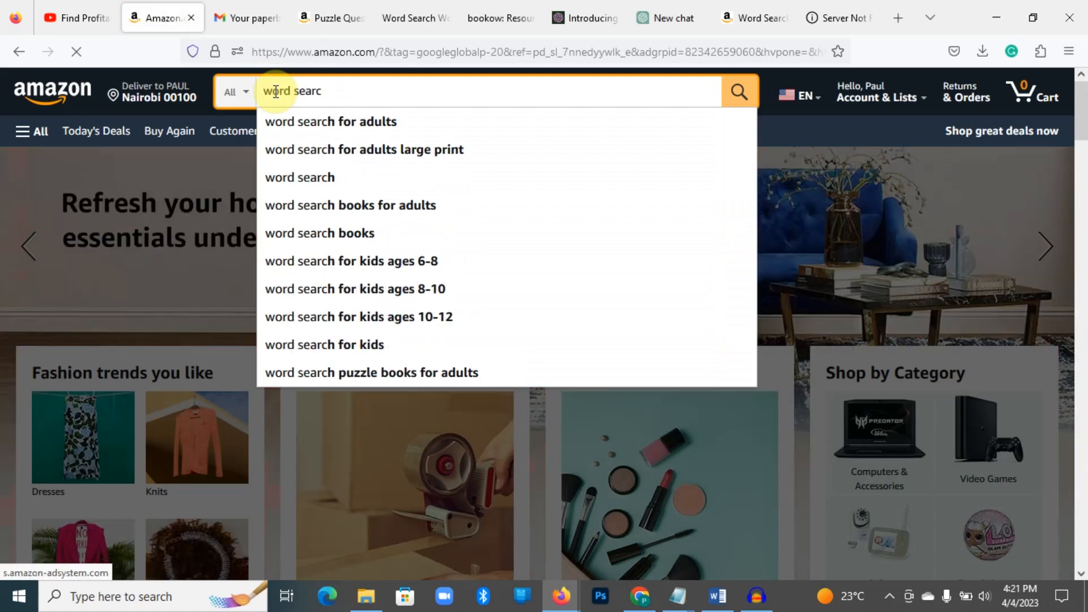
{"action": "type", "text": "h"}
{"action": "key", "text": "Return"}
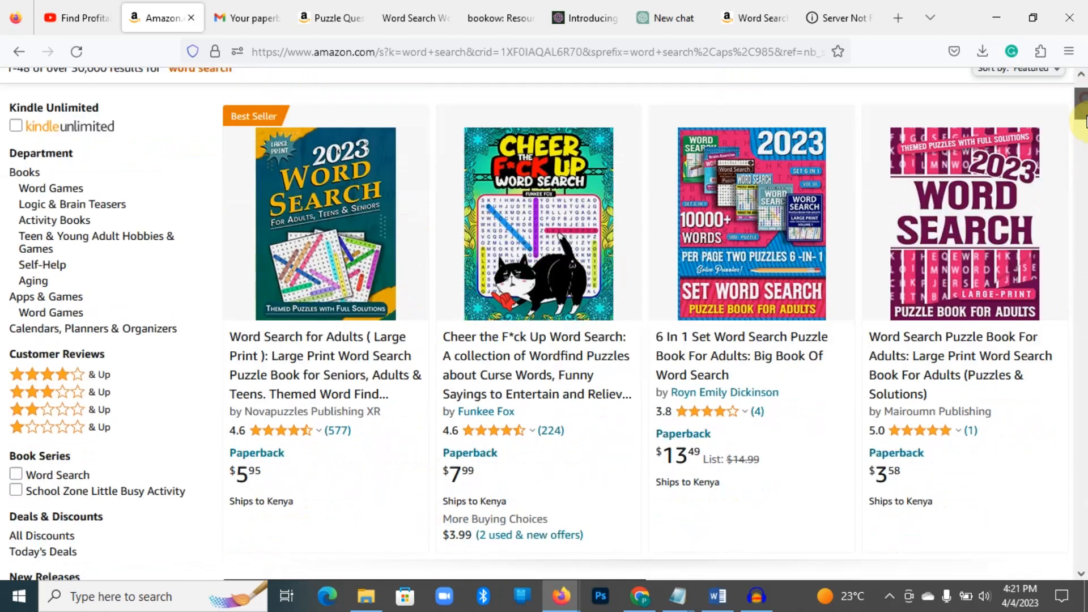
Open the best-selling 2023 Word Search for Adults book and examine its title, description, page count and dimensions.
{"action": "mouse_move", "coordinate": [1083, 97]}
{"action": "left_mouse_down"}
{"action": "mouse_move", "coordinate": [1084, 264]}
{"action": "mouse_move", "coordinate": [1082, 97]}
{"action": "left_mouse_up"}
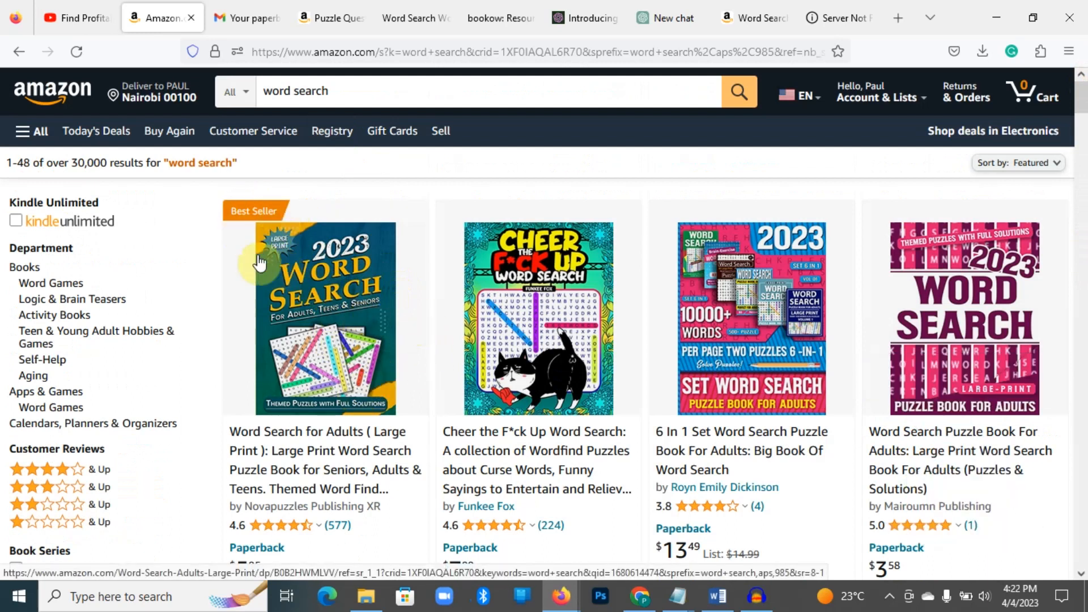
{"action": "left_click", "coordinate": [304, 328]}
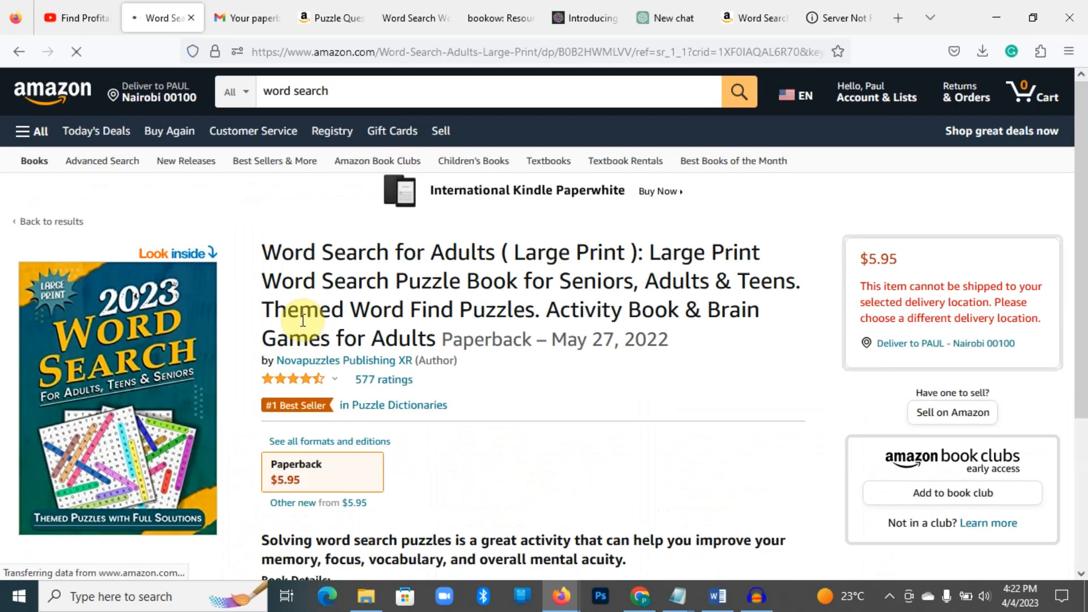
{"action": "left_click", "coordinate": [1083, 152]}
{"action": "left_click_drag", "start_coordinate": [1082, 152], "coordinate": [1083, 120]}
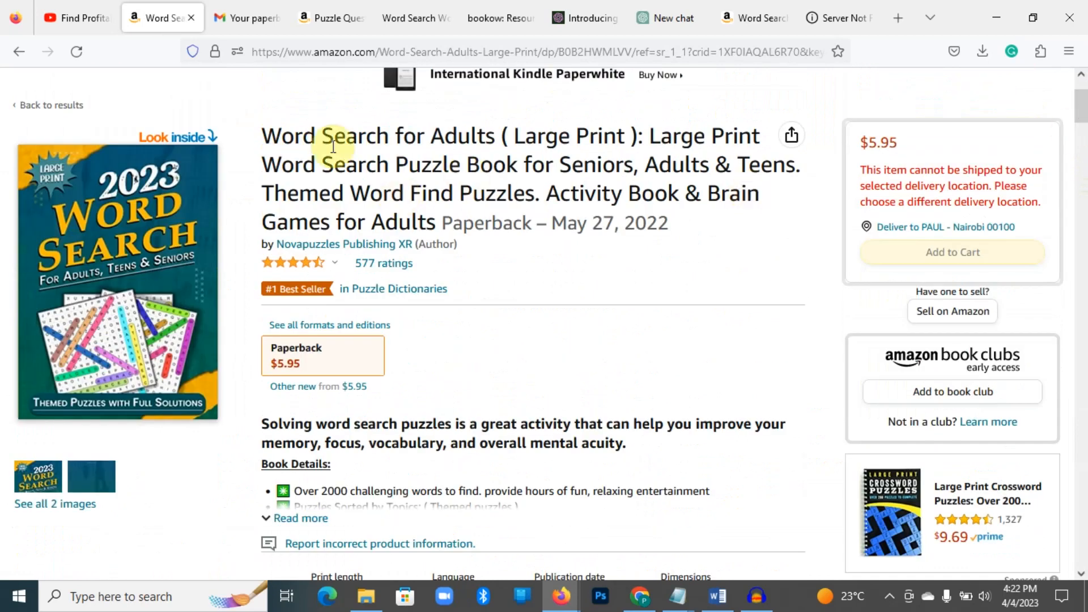
{"action": "left_click_drag", "start_coordinate": [260, 135], "coordinate": [508, 136]}
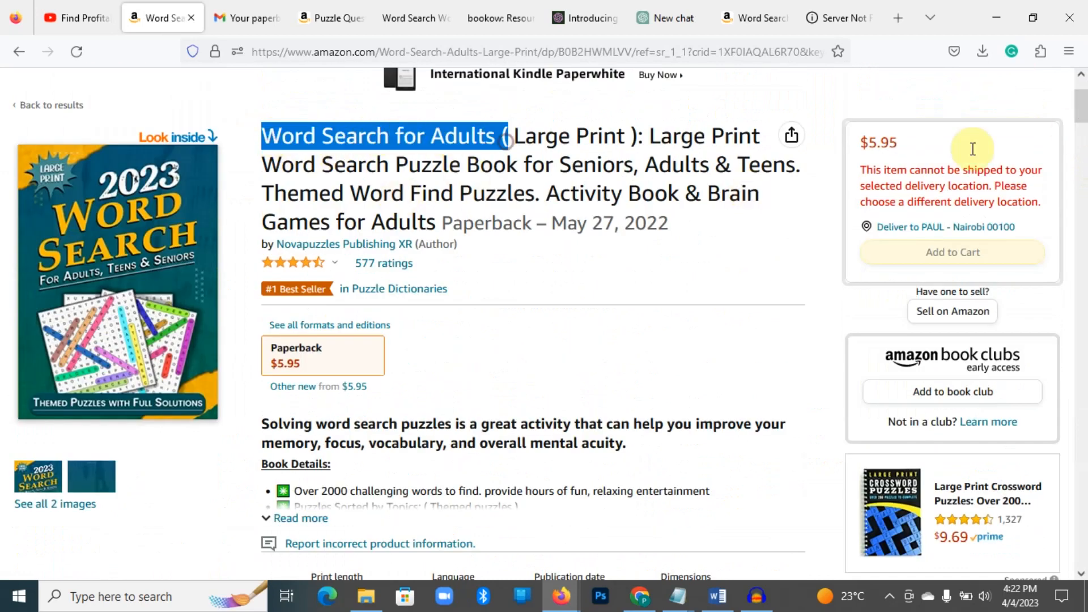
{"action": "scroll", "coordinate": [1077, 175], "scroll_direction": "up", "scroll_amount": 2}
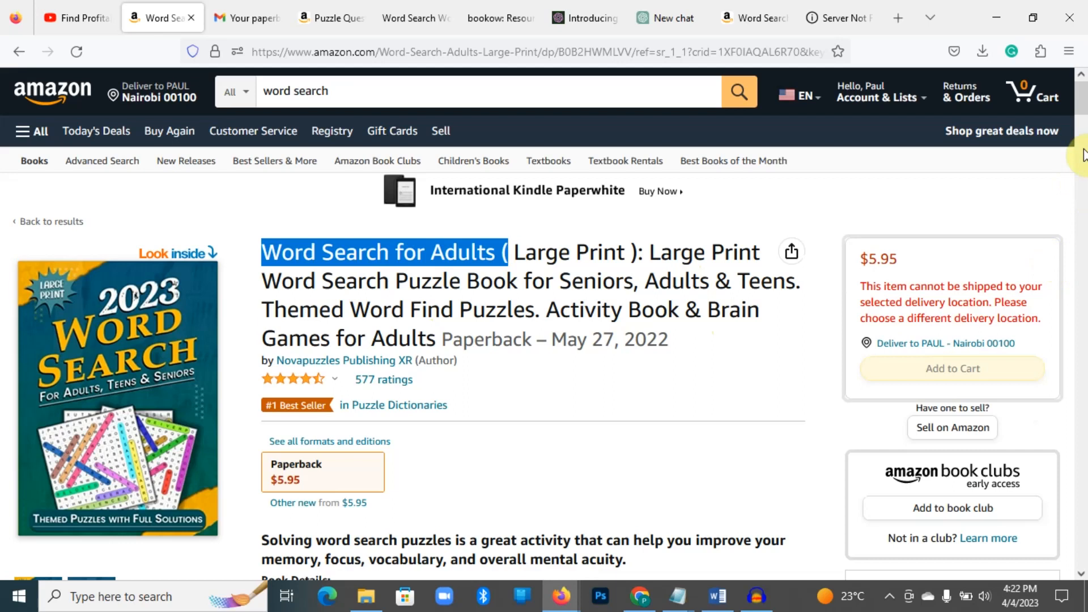
{"action": "left_click_drag", "start_coordinate": [1079, 110], "coordinate": [1082, 134]}
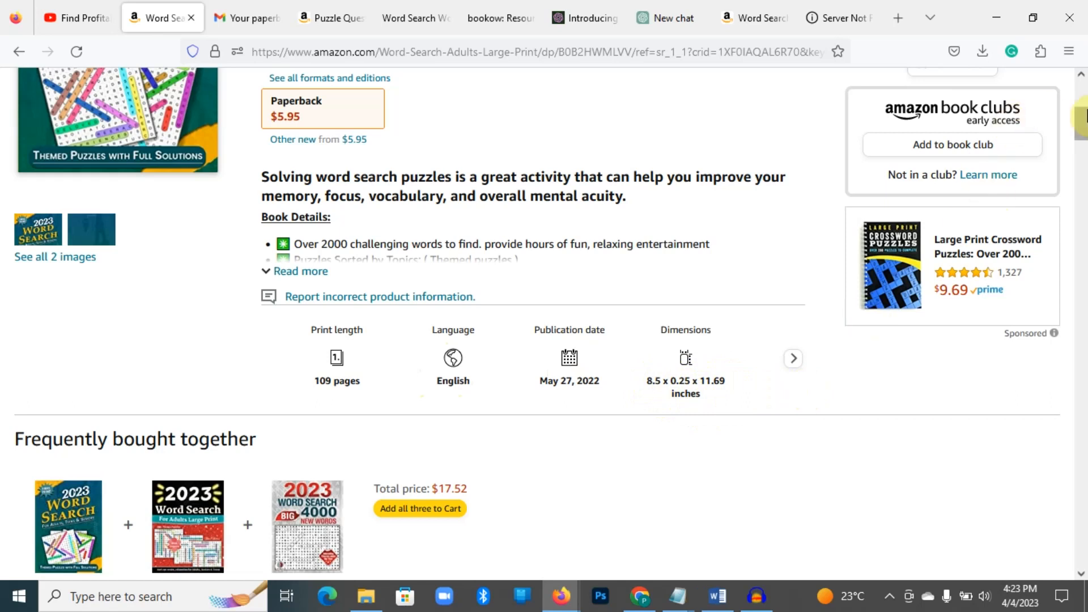
{"action": "scroll", "coordinate": [1083, 97], "scroll_direction": "up", "scroll_amount": 1}
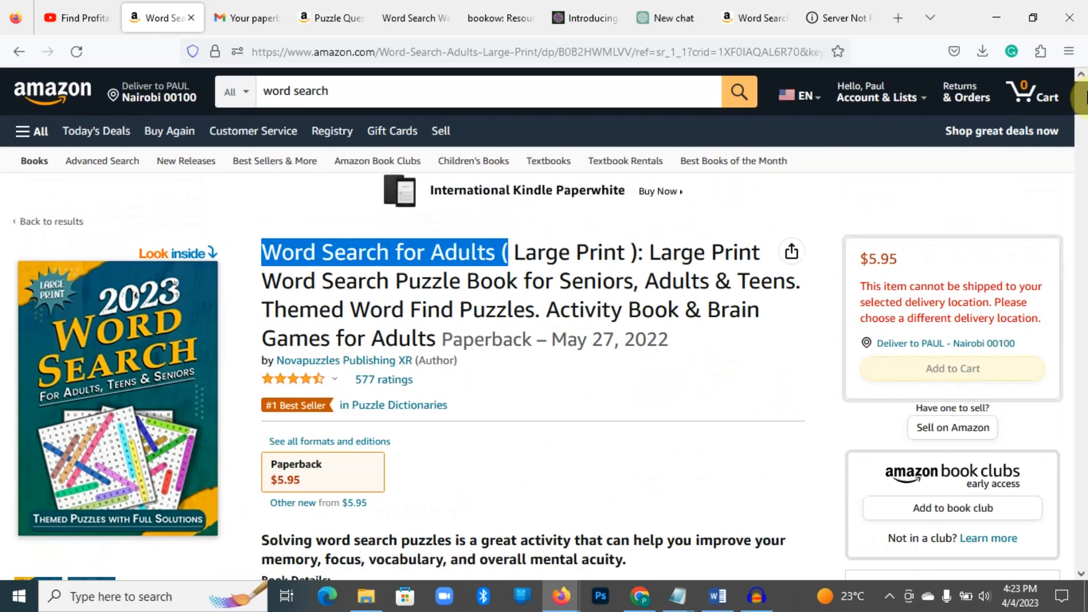
Open the 2023 Word Search book's sample preview and examine its Christmas puzzle and word list before returning to the cover.
{"action": "left_click", "coordinate": [160, 243]}
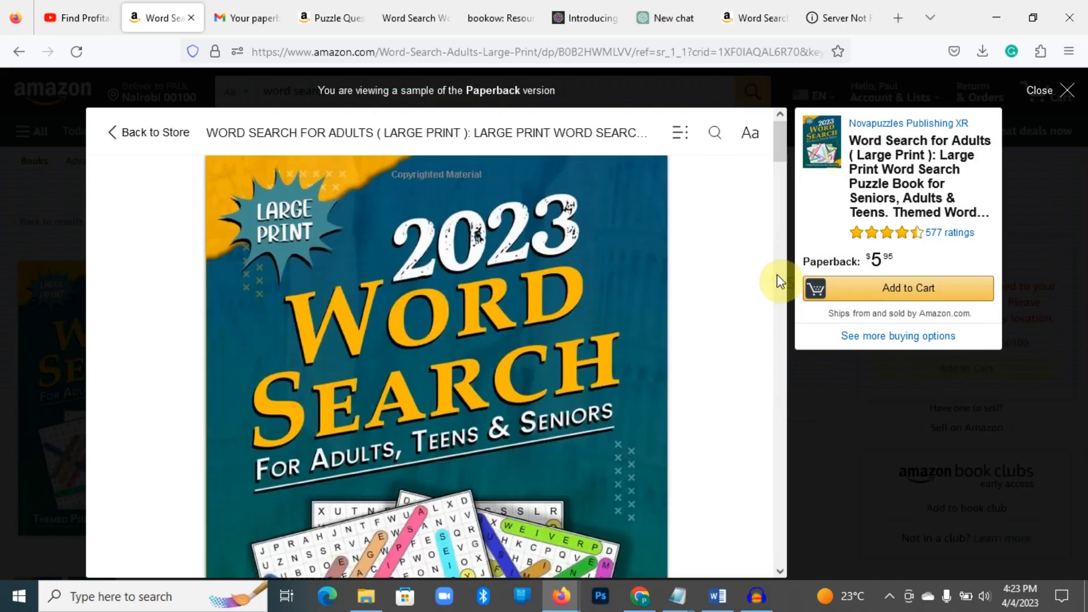
{"action": "left_click_drag", "start_coordinate": [781, 136], "coordinate": [787, 320]}
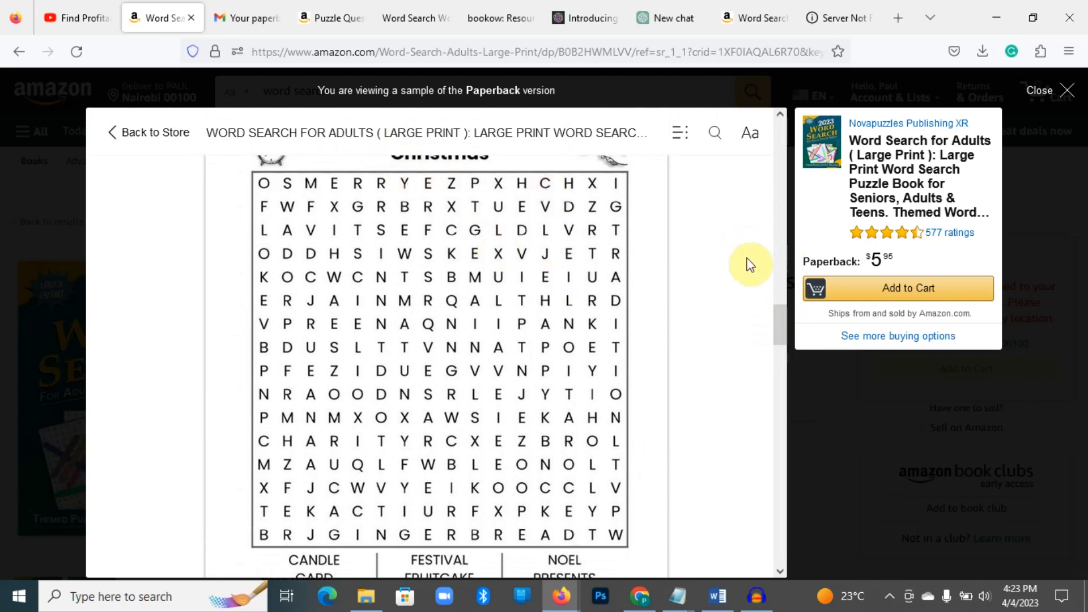
{"action": "left_click_drag", "start_coordinate": [780, 319], "coordinate": [782, 314]}
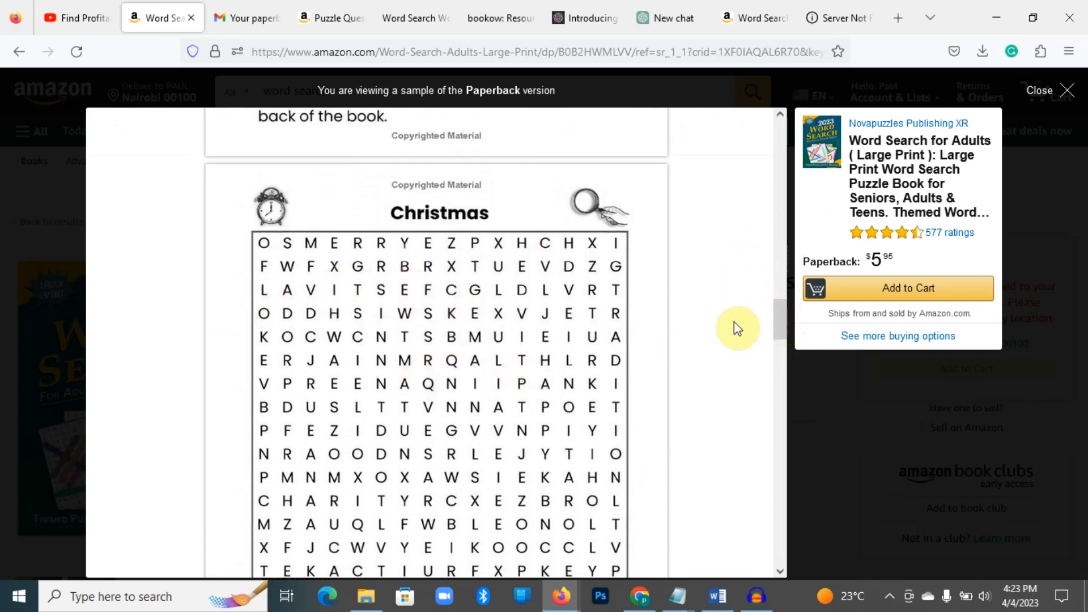
{"action": "mouse_move", "coordinate": [781, 310]}
{"action": "left_mouse_down"}
{"action": "mouse_move", "coordinate": [781, 338]}
{"action": "mouse_move", "coordinate": [781, 326]}
{"action": "left_mouse_up"}
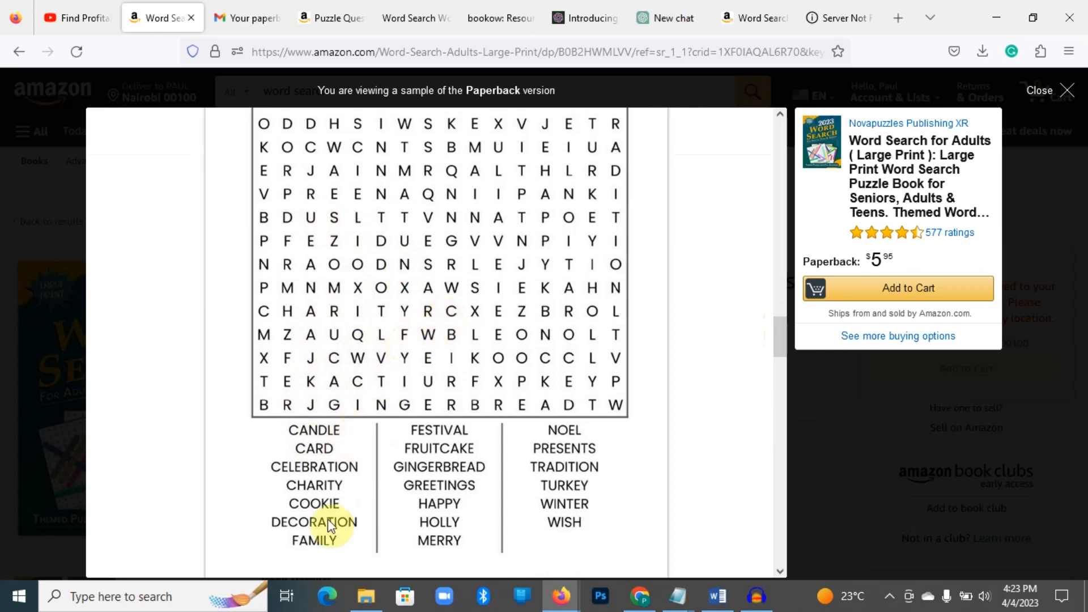
{"action": "left_click_drag", "start_coordinate": [778, 335], "coordinate": [780, 433]}
{"action": "left_click_drag", "start_coordinate": [780, 359], "coordinate": [789, 130]}
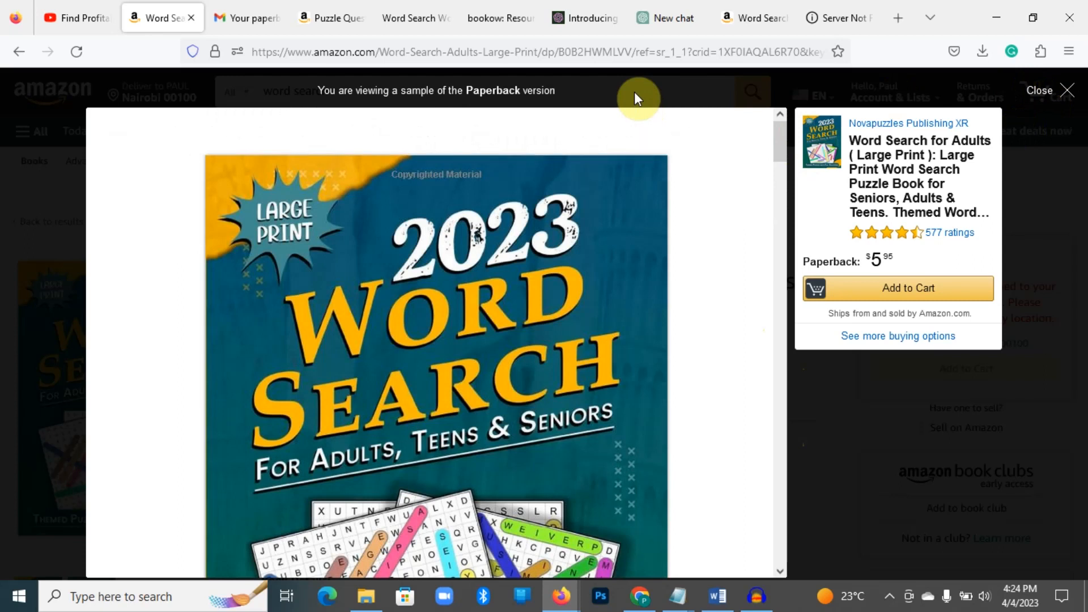
Switch to the Puzzle Quest Word Search book page and examine its title, print length and dimensions.
{"action": "left_click", "coordinate": [407, 10]}
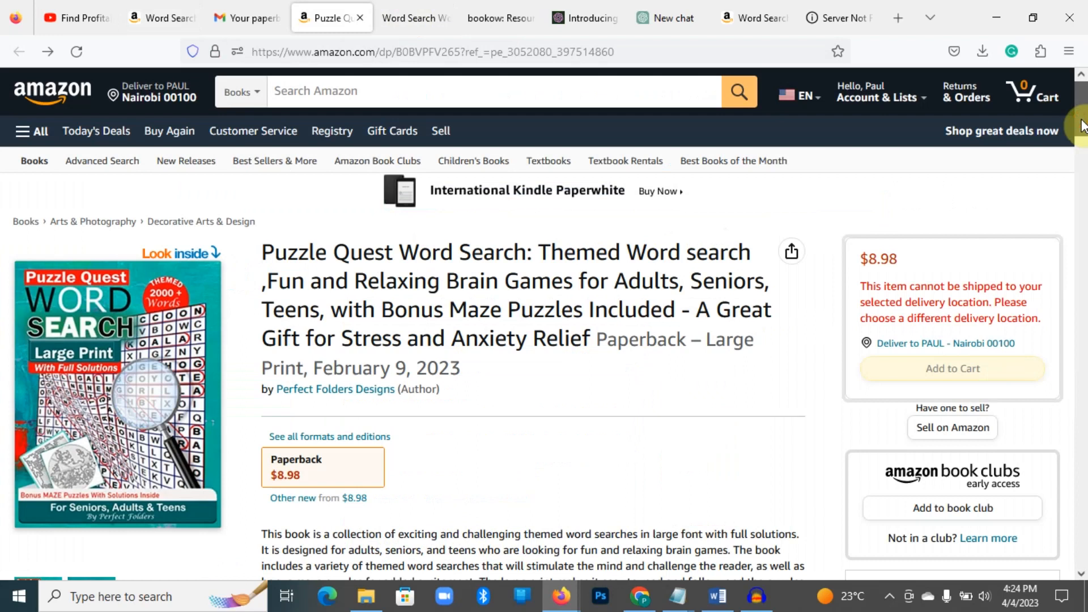
{"action": "scroll", "coordinate": [1083, 126], "scroll_direction": "down", "scroll_amount": 1}
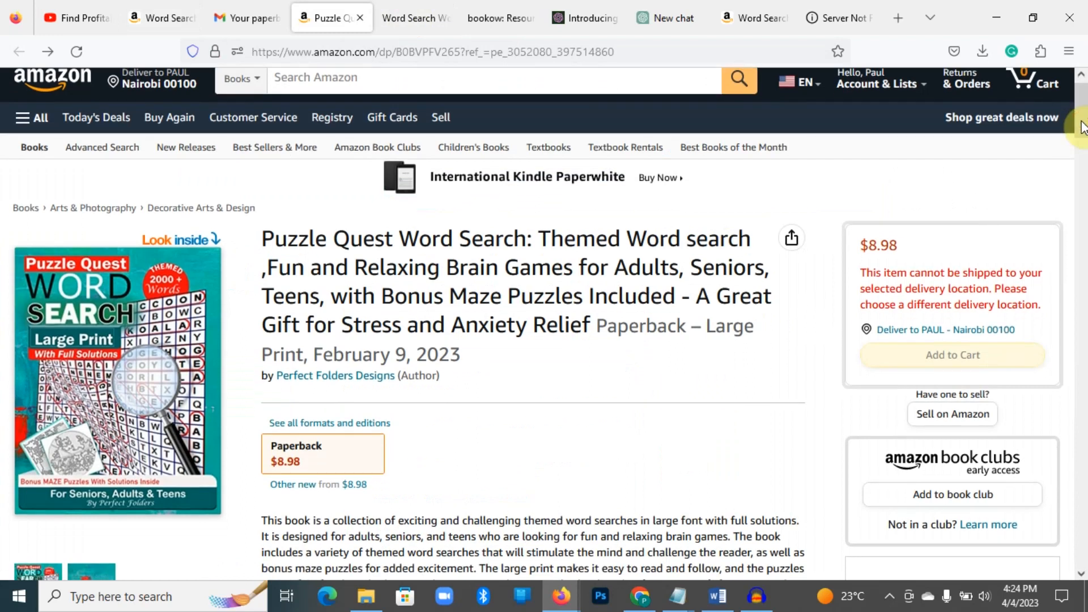
{"action": "left_click_drag", "start_coordinate": [1085, 110], "coordinate": [1087, 137]}
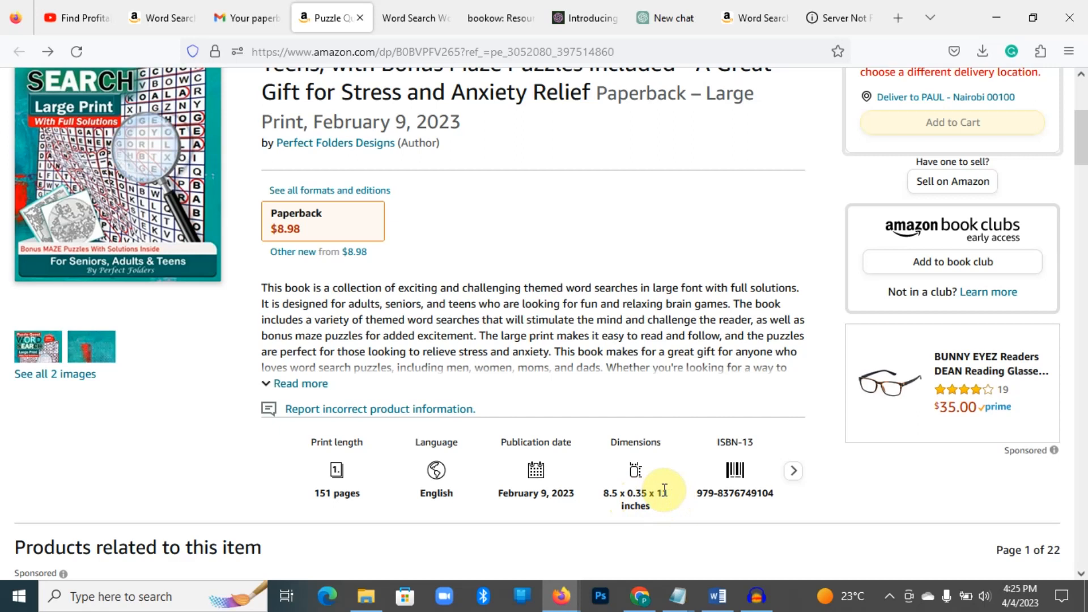
Open the Puzzle Quest sample preview and examine the ownership page, content outline, animal puzzles and back cover.
{"action": "scroll", "coordinate": [664, 489], "scroll_direction": "up", "scroll_amount": 5}
{"action": "left_click", "coordinate": [179, 241]}
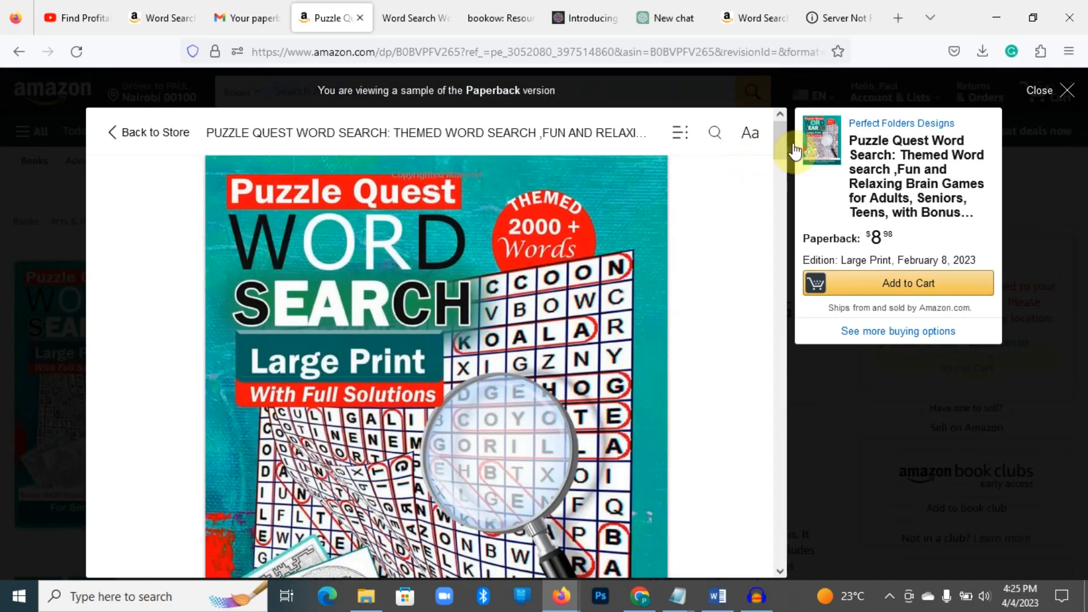
{"action": "scroll", "coordinate": [785, 169], "scroll_direction": "down", "scroll_amount": 8}
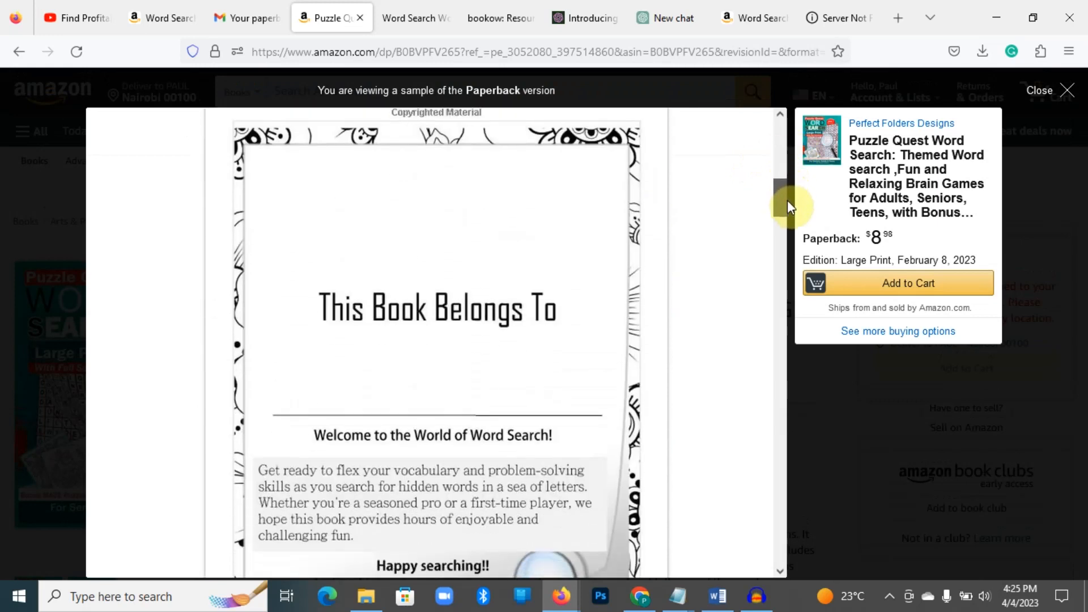
{"action": "left_click_drag", "start_coordinate": [788, 201], "coordinate": [793, 213]}
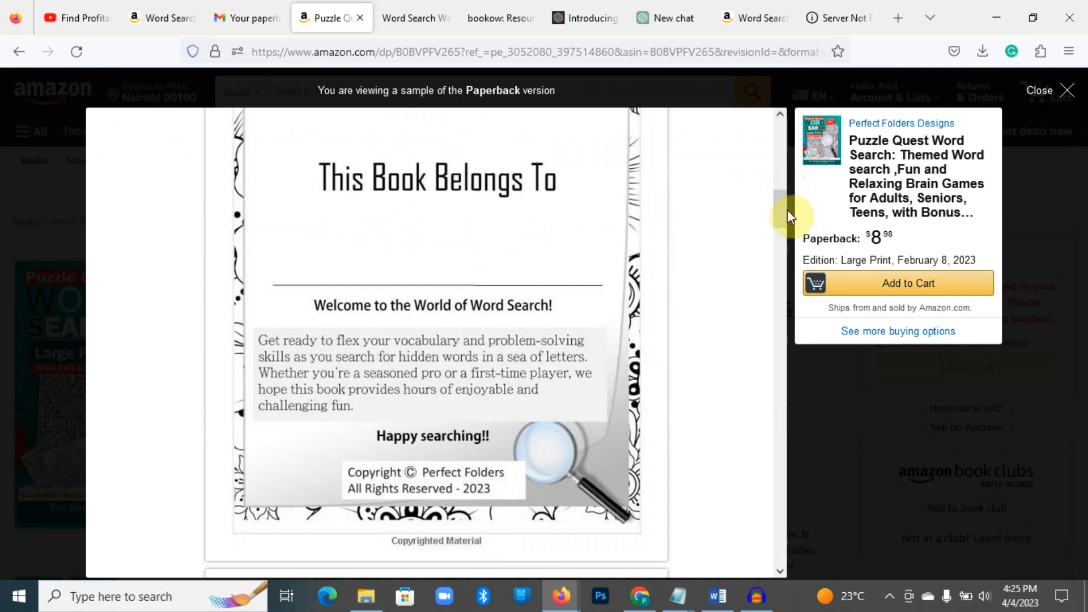
{"action": "left_click_drag", "start_coordinate": [783, 208], "coordinate": [790, 305]}
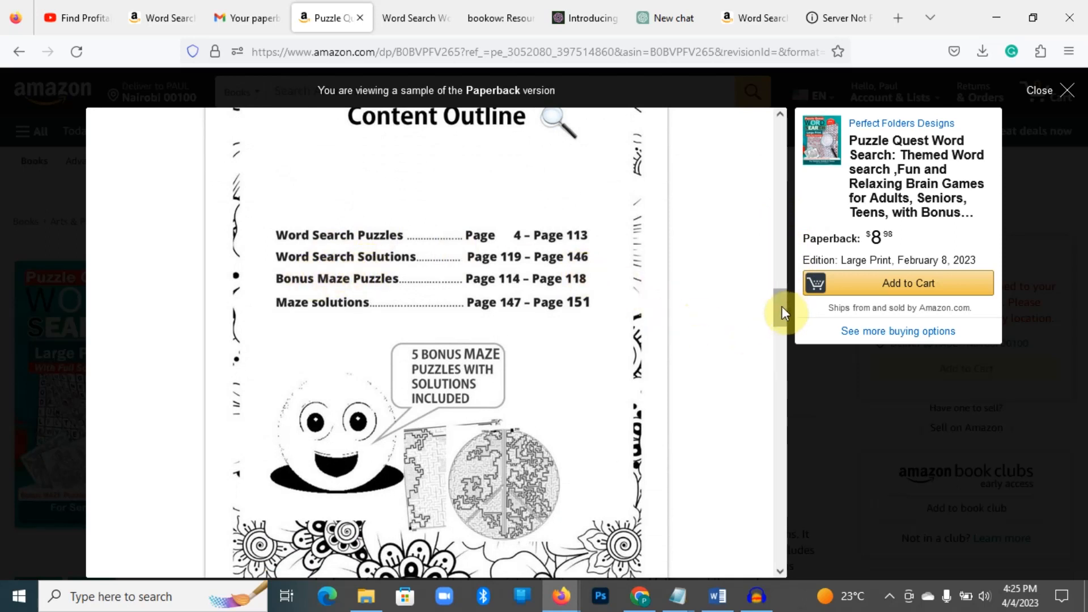
{"action": "left_click_drag", "start_coordinate": [781, 307], "coordinate": [783, 353]}
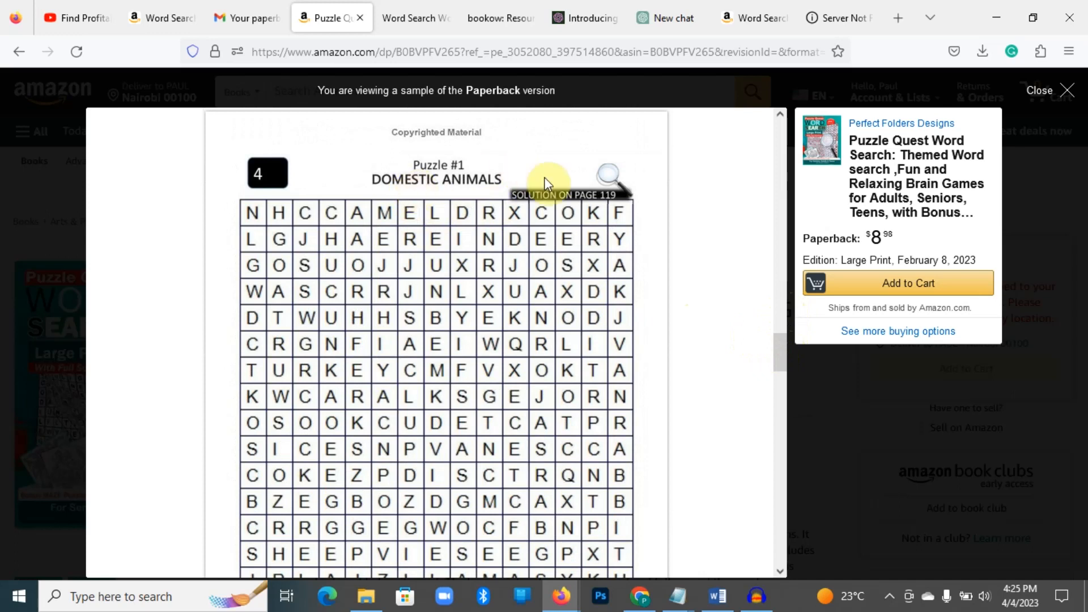
{"action": "left_click_drag", "start_coordinate": [784, 349], "coordinate": [748, 384]}
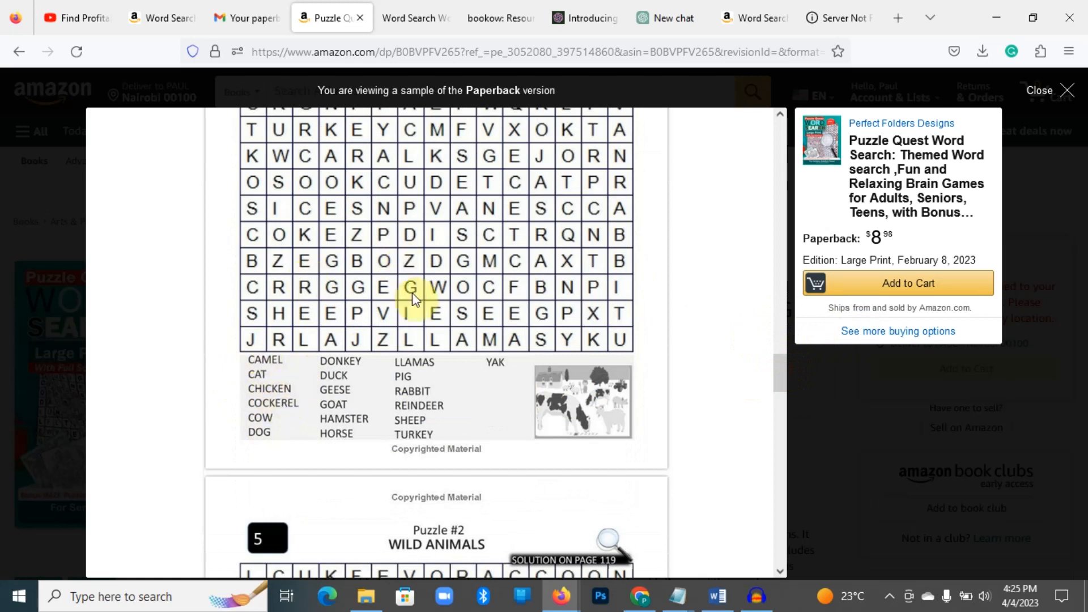
{"action": "left_click_drag", "start_coordinate": [779, 373], "coordinate": [775, 498]}
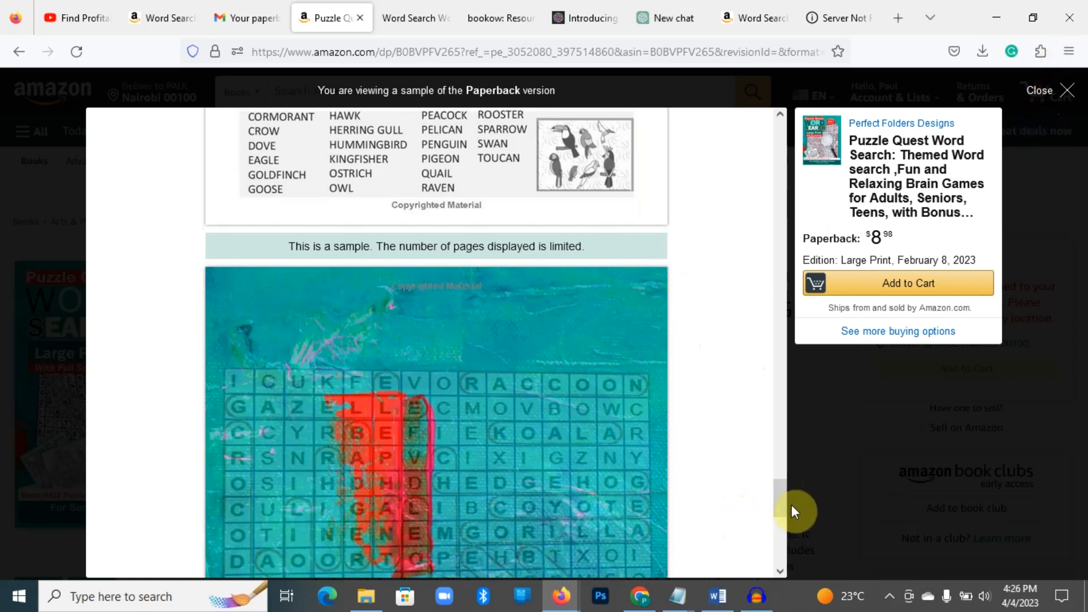
{"action": "left_click_drag", "start_coordinate": [779, 496], "coordinate": [780, 126]}
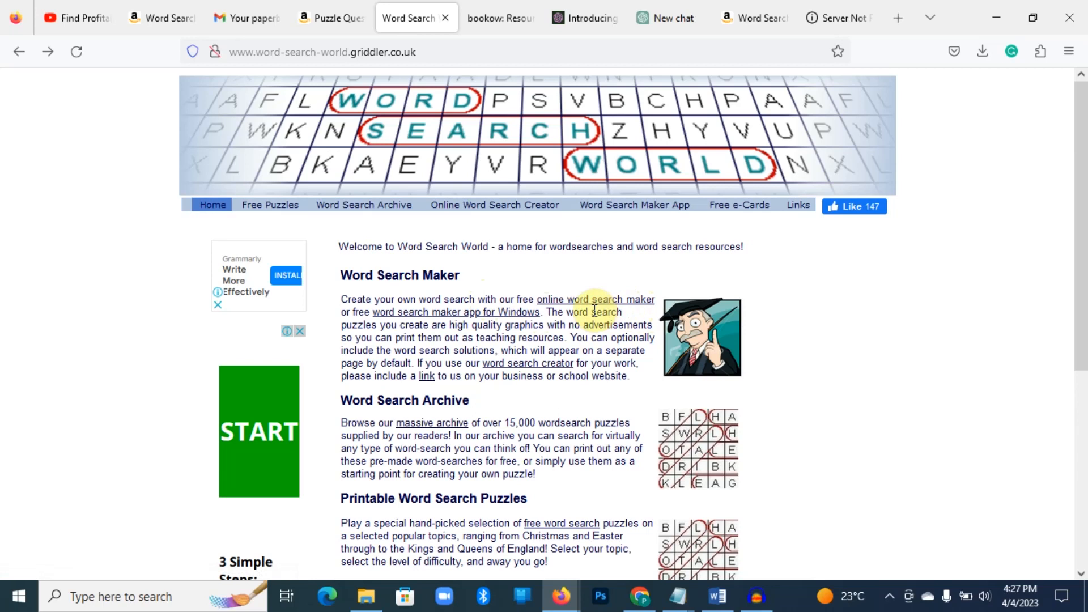
Open the download page of the Word Search Maker app for Windows on Word Search World and copy the licence key.
{"action": "left_click", "coordinate": [416, 319]}
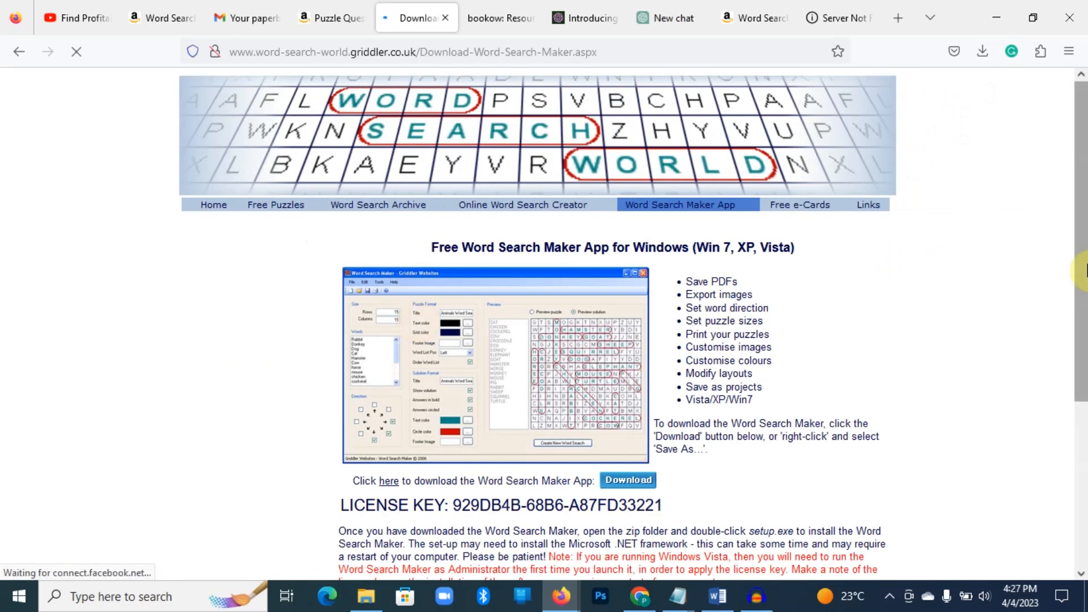
{"action": "left_click_drag", "start_coordinate": [1083, 156], "coordinate": [1084, 292]}
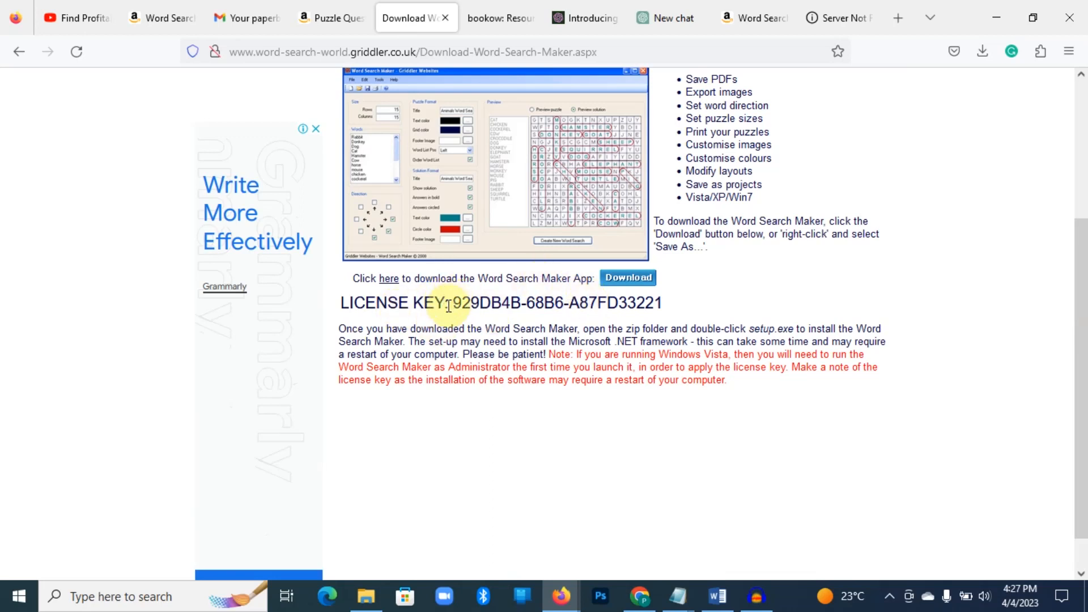
{"action": "left_click_drag", "start_coordinate": [455, 303], "coordinate": [667, 311]}
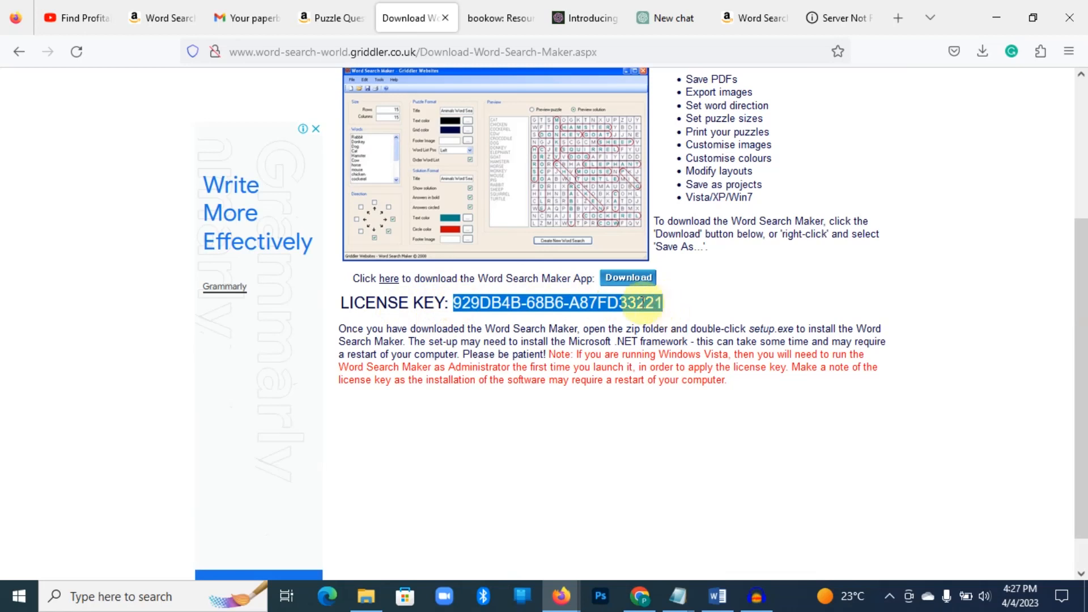
{"action": "right_click", "coordinate": [610, 302]}
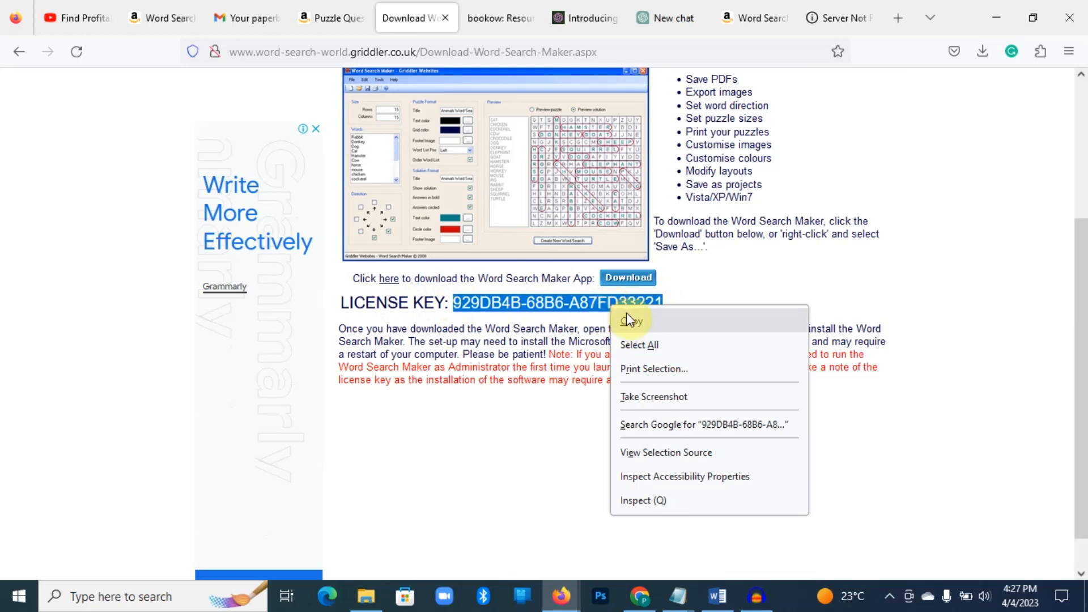
{"action": "left_click", "coordinate": [628, 320]}
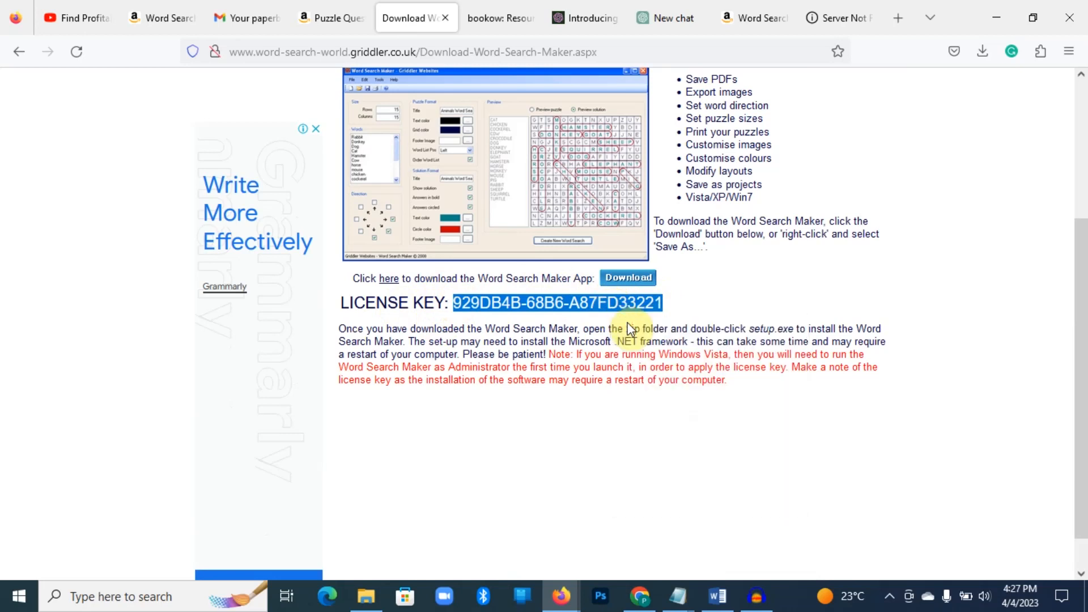
Download the Word Search Maker zip and paste the copied licence key into the empty Notepad document.
{"action": "left_click", "coordinate": [391, 282]}
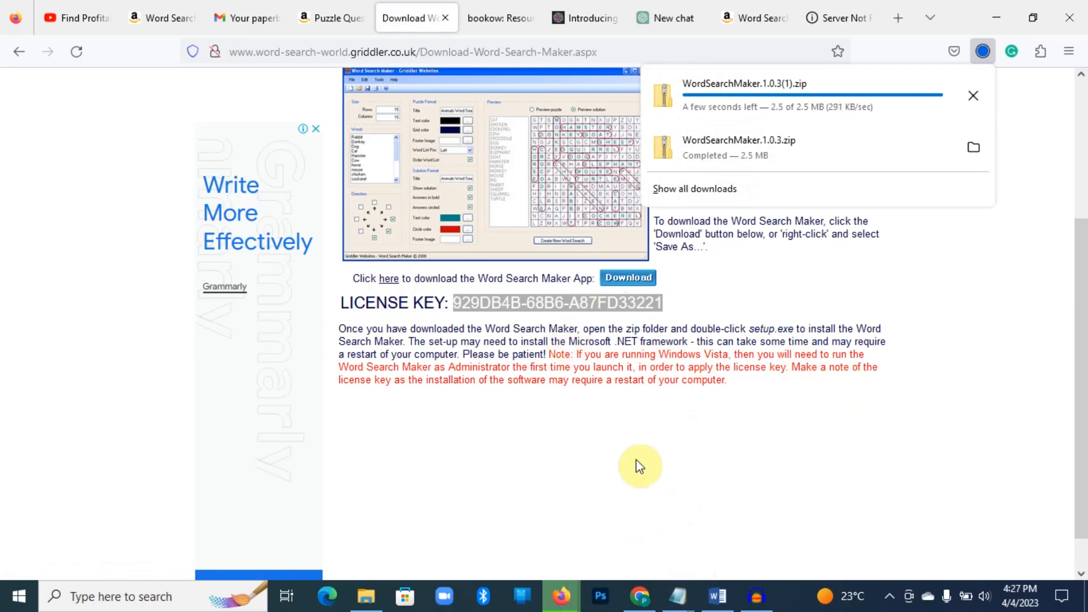
{"action": "left_click", "coordinate": [680, 595]}
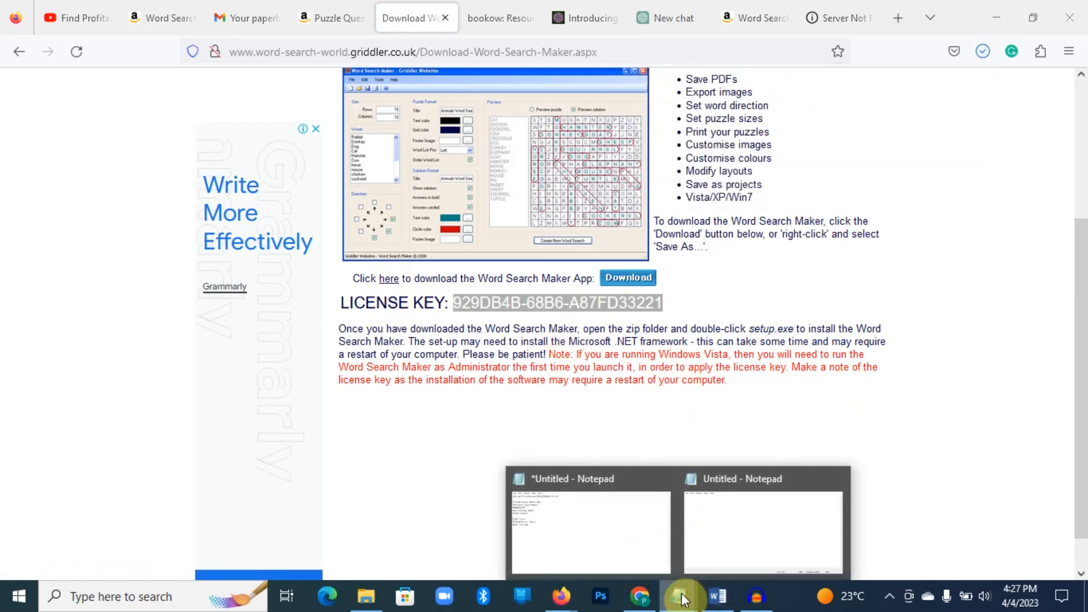
{"action": "left_click", "coordinate": [731, 507]}
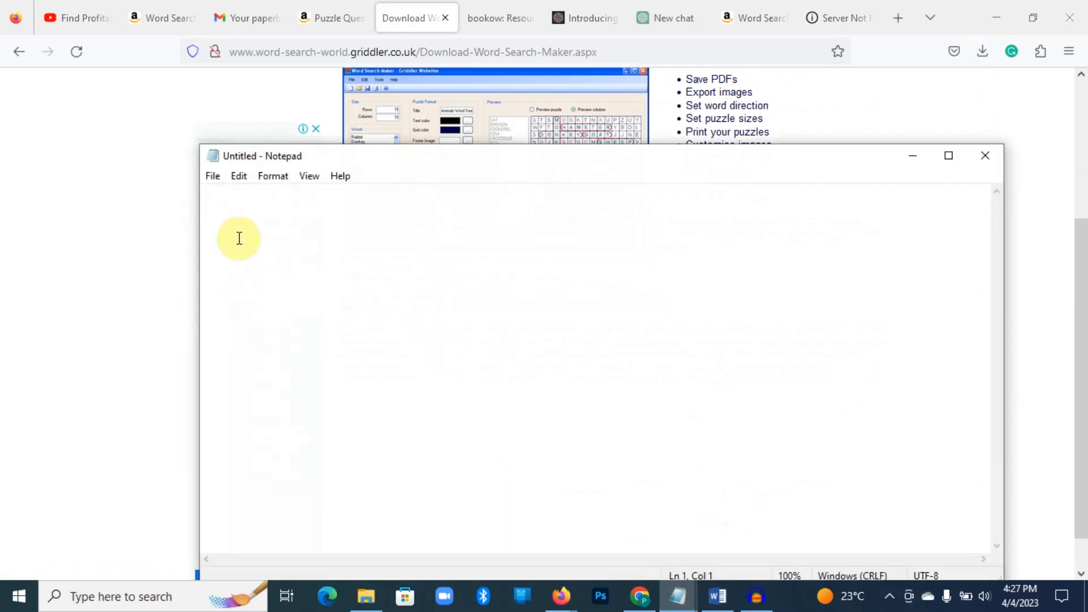
{"action": "key", "text": "ctrl+v"}
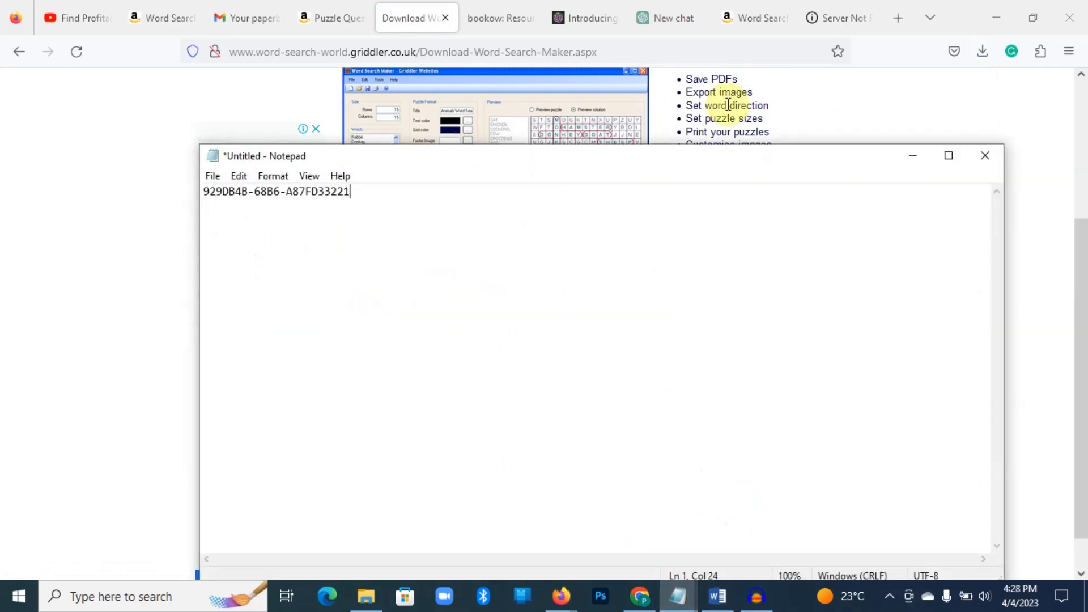
{"action": "left_click", "coordinate": [909, 105]}
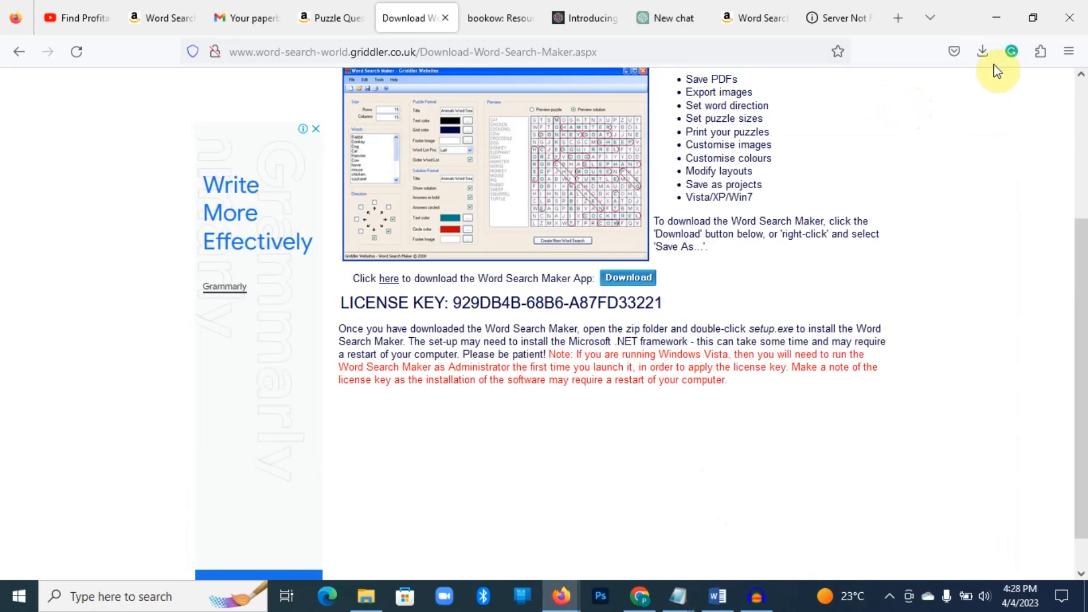
Extract the downloaded WordSearchMaker.1.0.3(1).zip in the Downloads folder and open the extracted folder.
{"action": "left_click", "coordinate": [983, 52]}
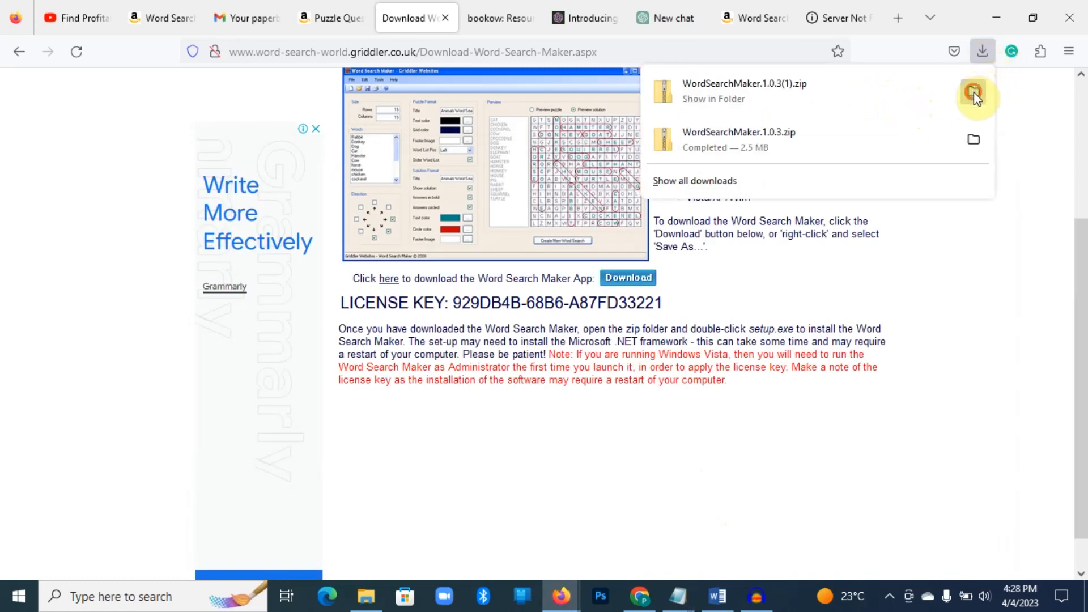
{"action": "left_click", "coordinate": [974, 92]}
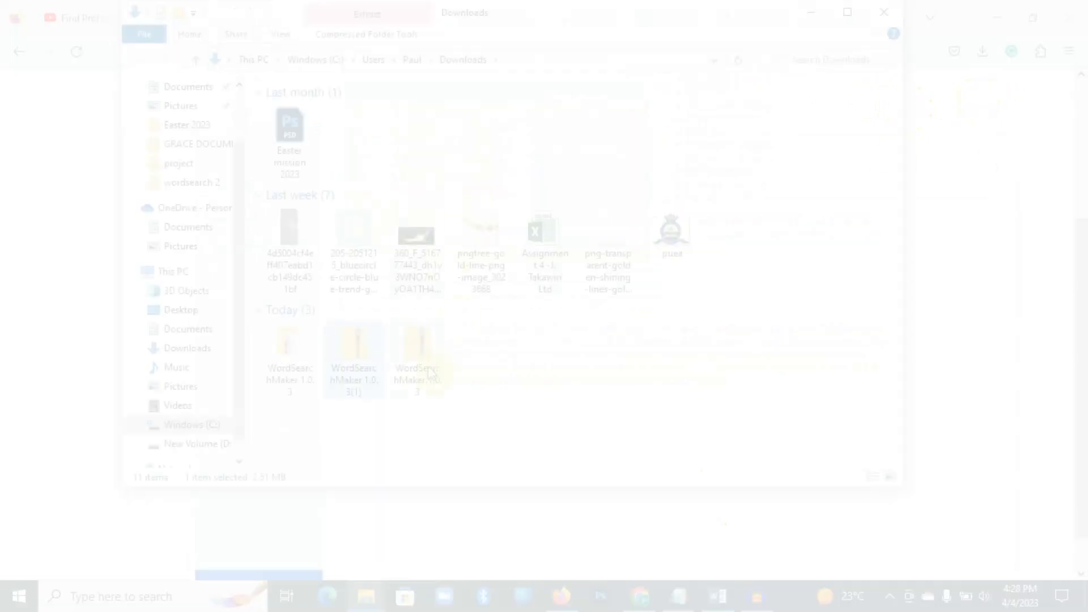
{"action": "right_click", "coordinate": [346, 377]}
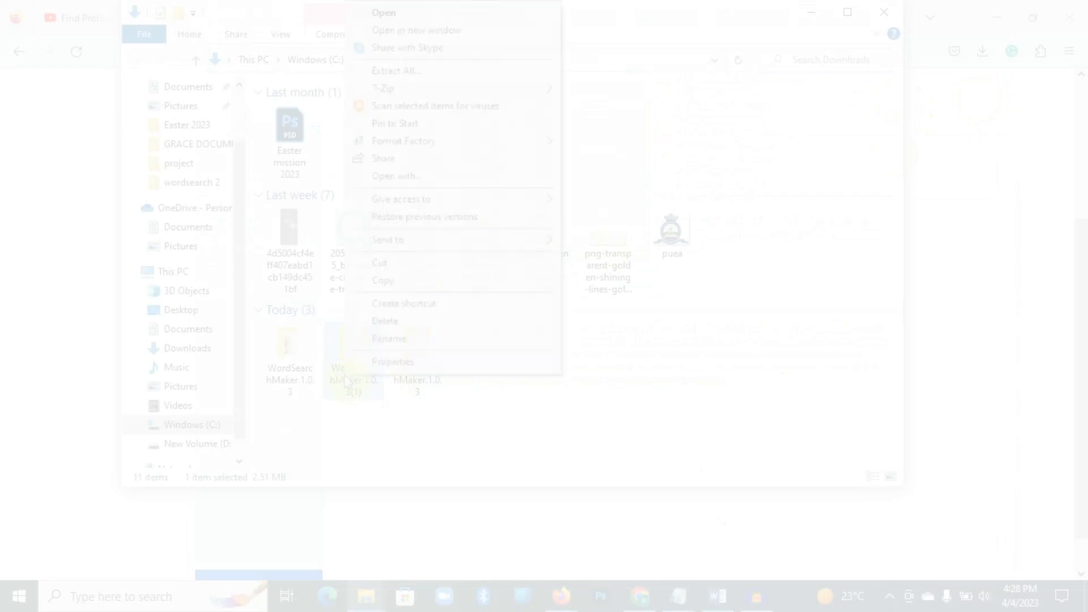
{"action": "left_click", "coordinate": [412, 77]}
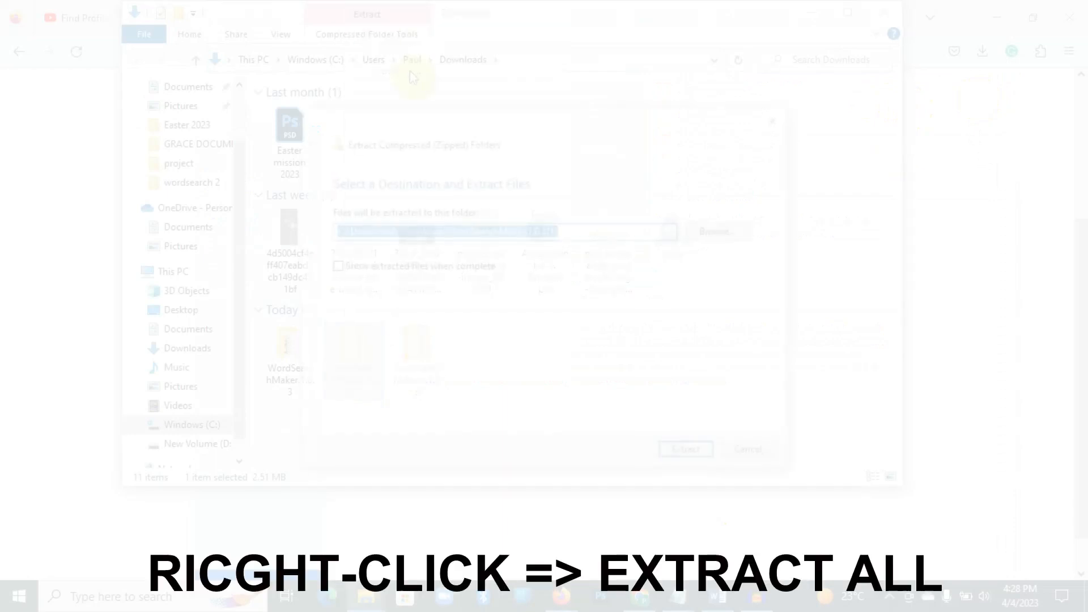
{"action": "left_click", "coordinate": [695, 451]}
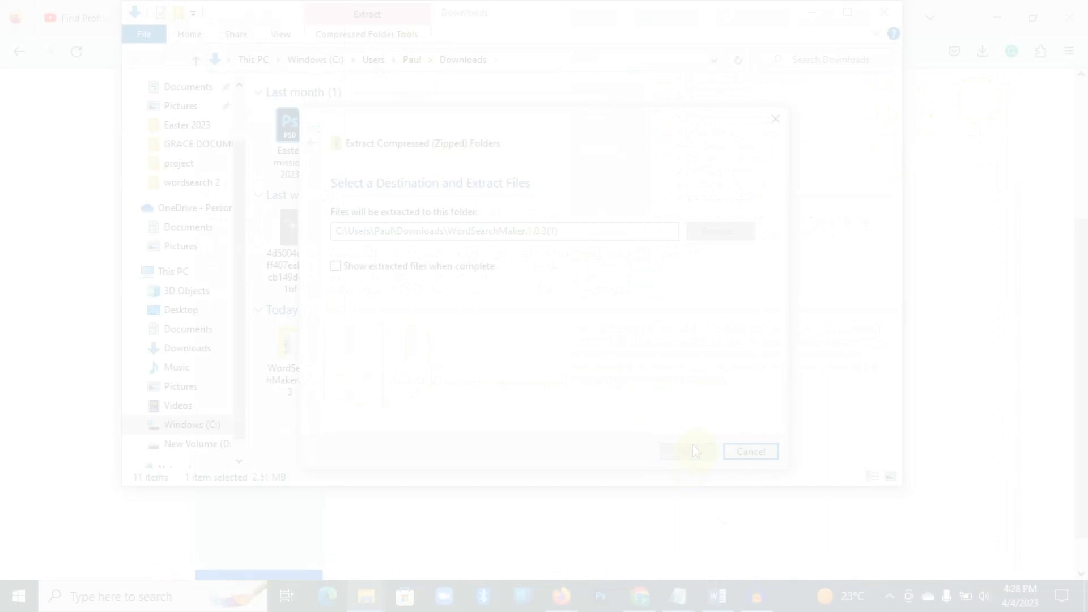
{"action": "double_click", "coordinate": [357, 367]}
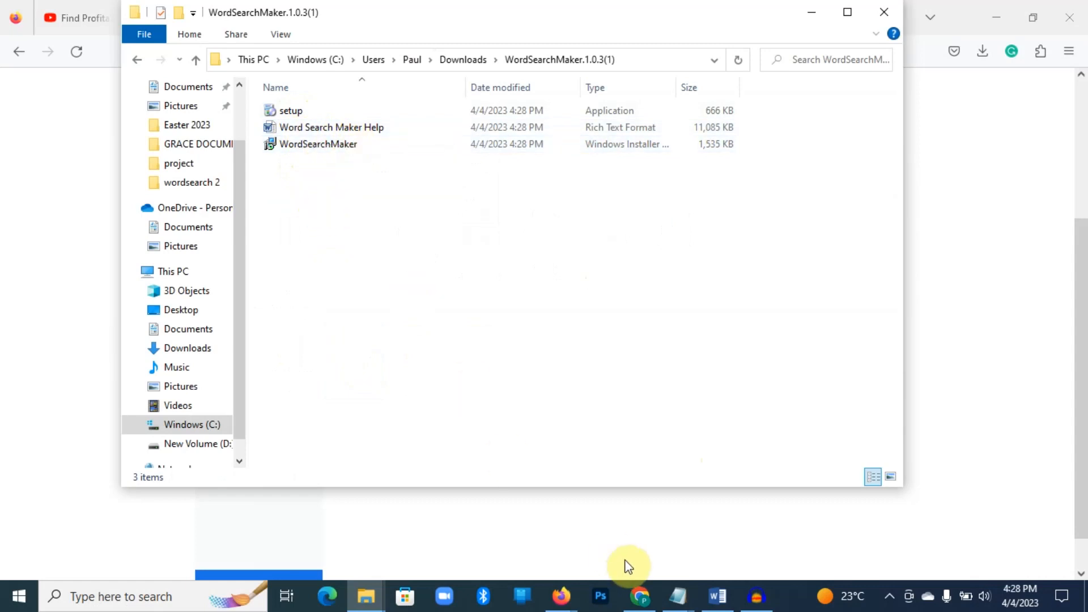
Save the Notepad document holding the licence key as "LICENCE KEY" in the Downloads subfolder WordSearchMaker.1.0.3(1).
{"action": "left_click", "coordinate": [679, 596]}
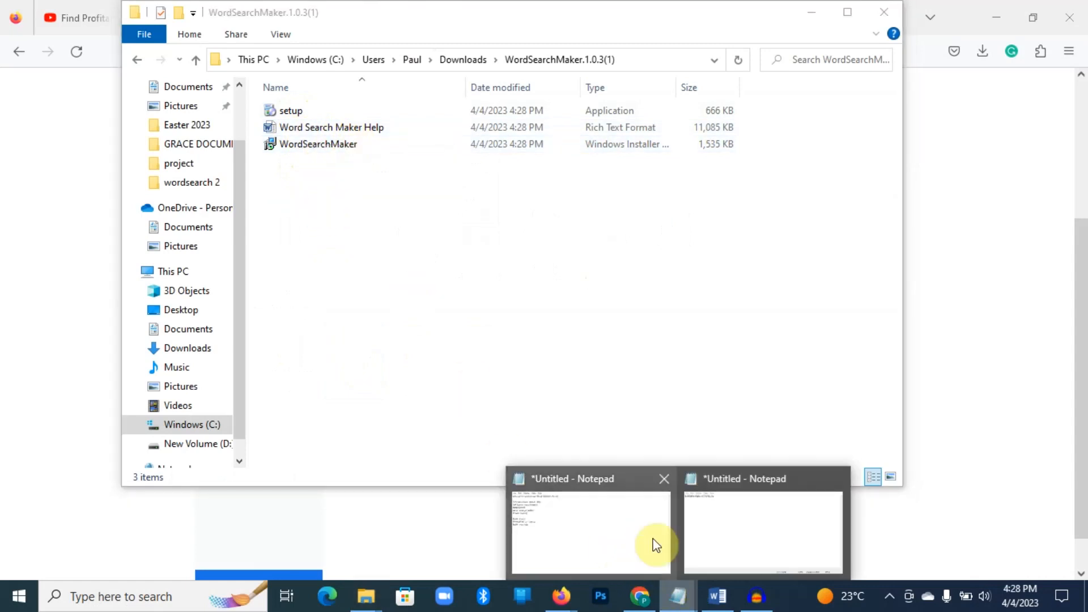
{"action": "left_click", "coordinate": [747, 533]}
{"action": "left_click_drag", "start_coordinate": [362, 162], "coordinate": [620, 163]}
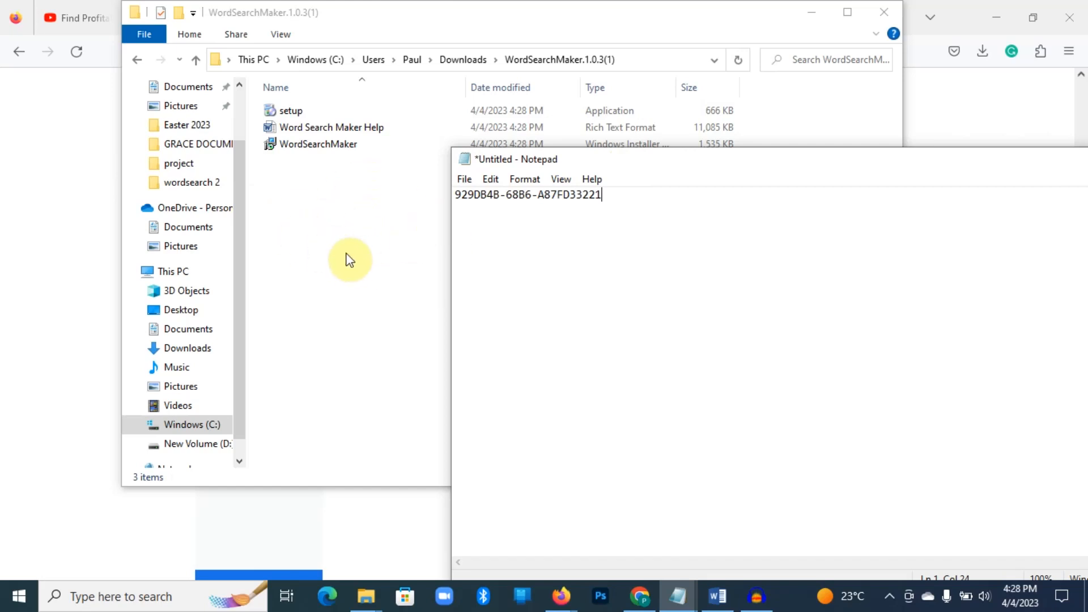
{"action": "left_click", "coordinate": [464, 180]}
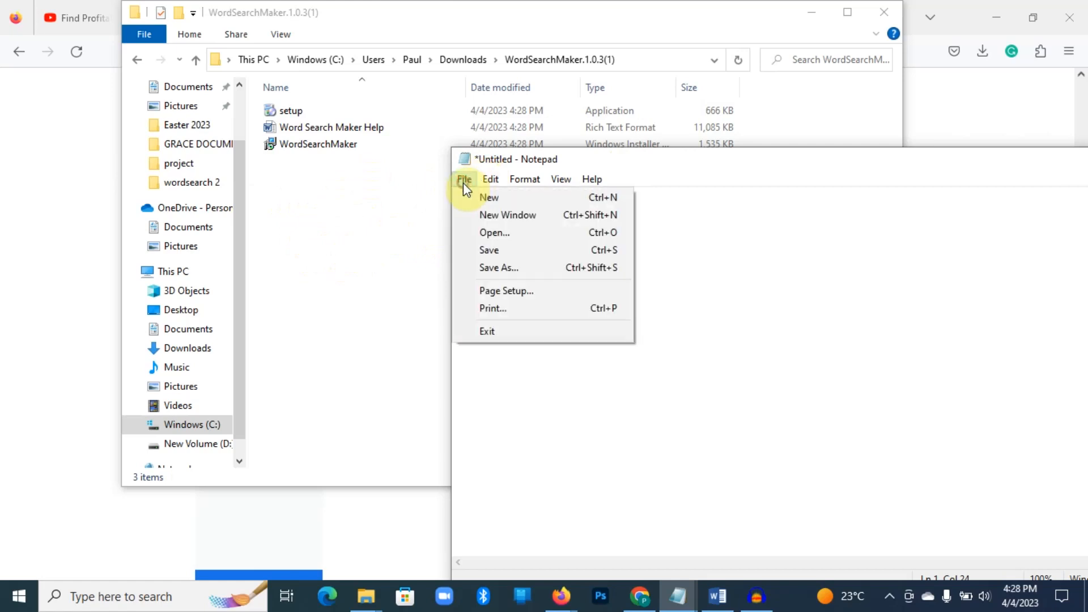
{"action": "left_click", "coordinate": [513, 269]}
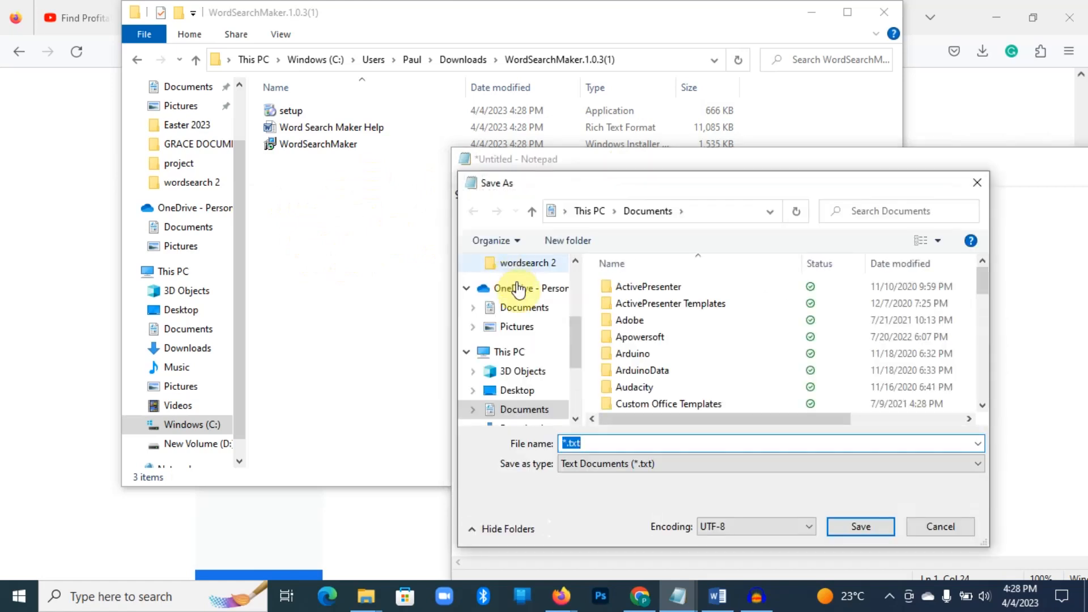
{"action": "left_click_drag", "start_coordinate": [575, 339], "coordinate": [571, 289]}
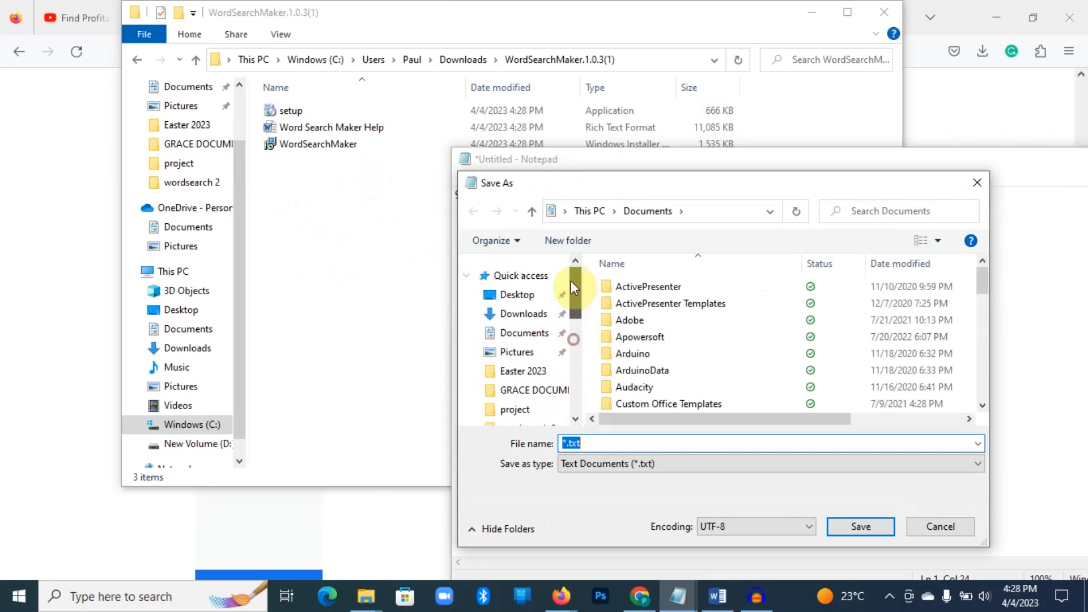
{"action": "left_click", "coordinate": [532, 317]}
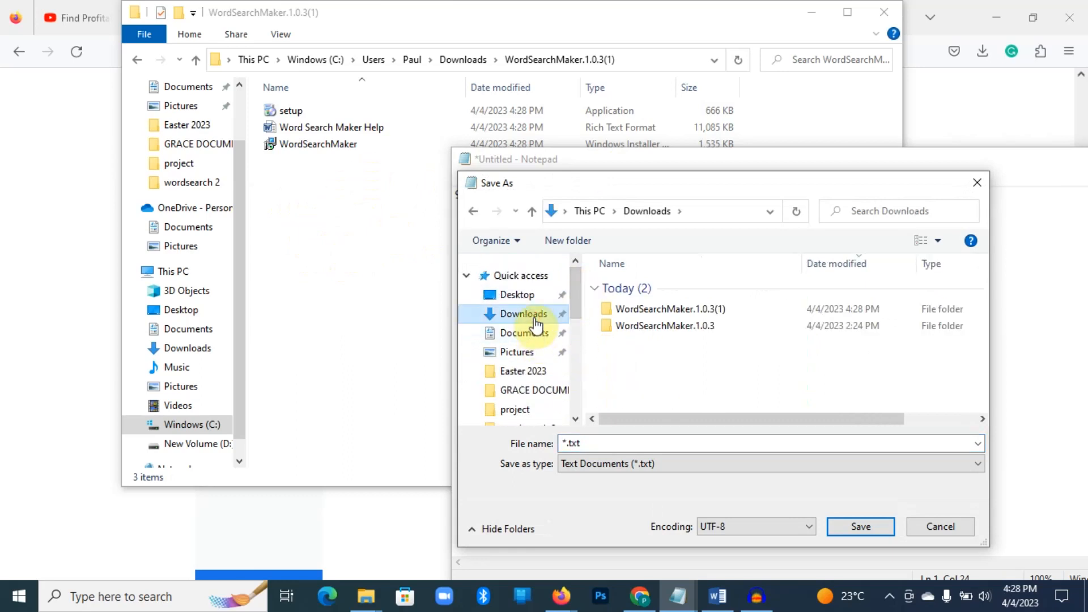
{"action": "double_click", "coordinate": [662, 310]}
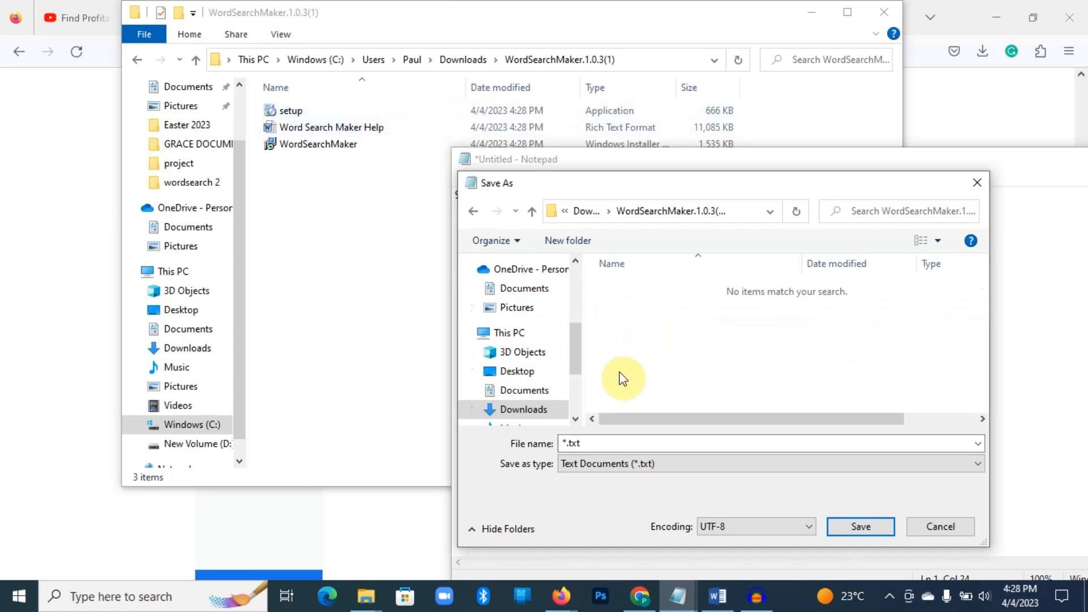
{"action": "double_click", "coordinate": [586, 442]}
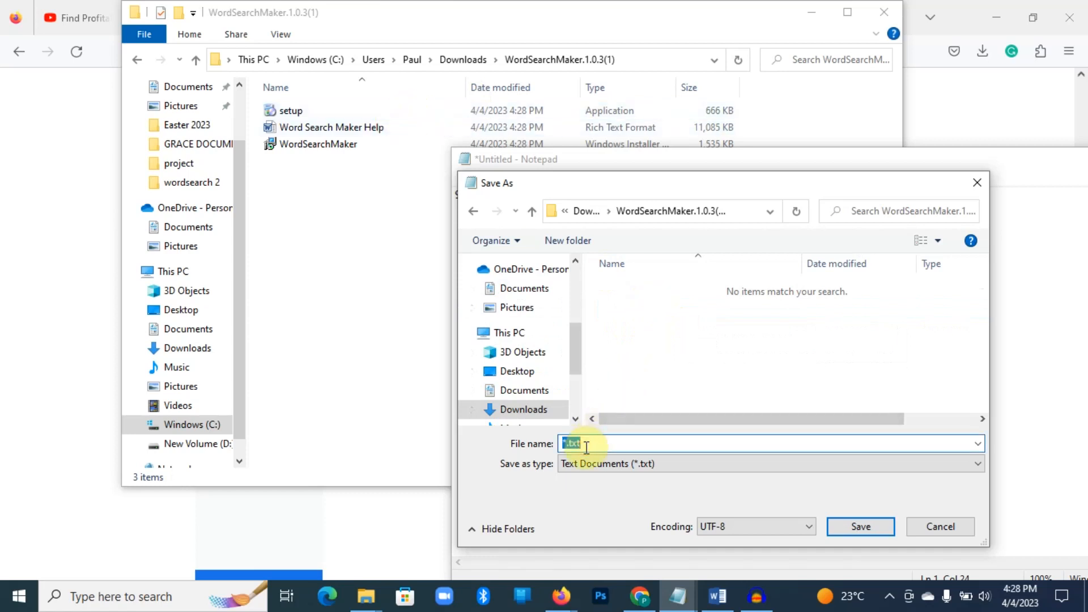
{"action": "key", "text": "BackSpace"}
{"action": "type", "text": "LICENCE KEY"}
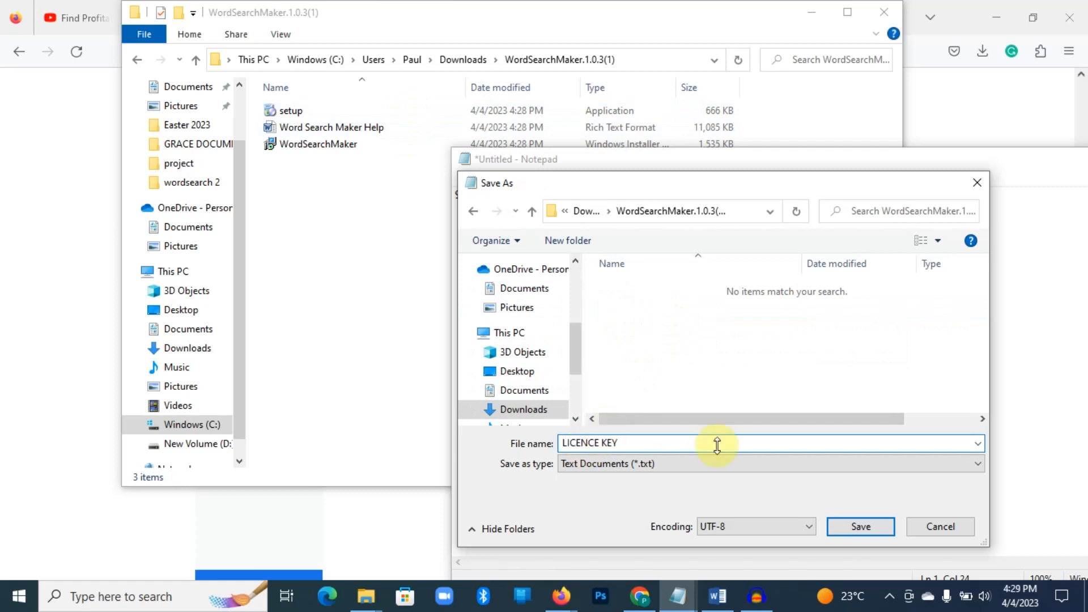
{"action": "left_click", "coordinate": [868, 524]}
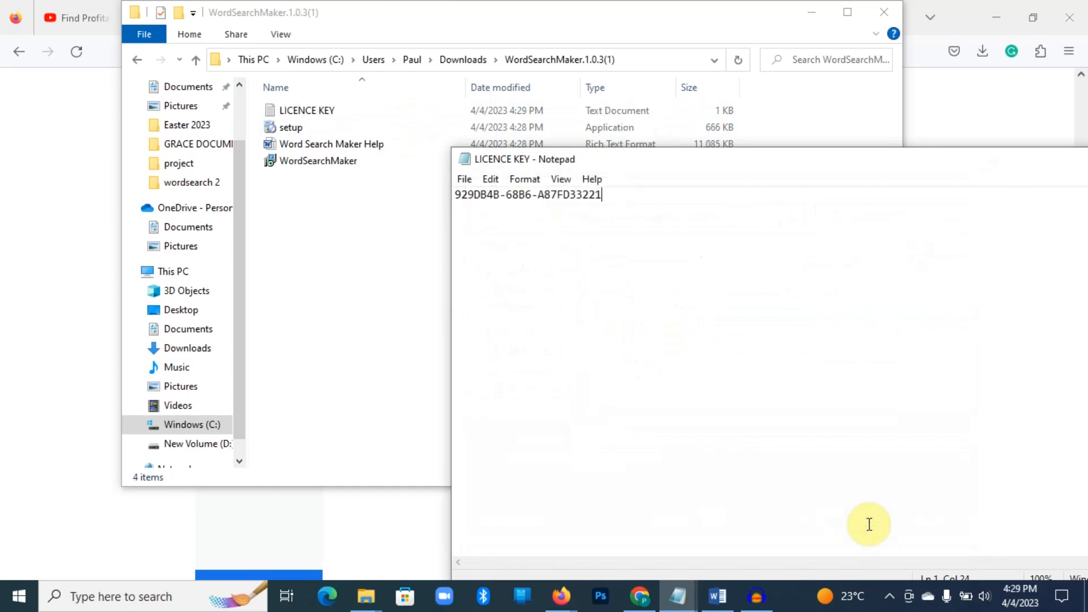
Copy the licence key from the saved LICENCE KEY text file.
{"action": "left_click_drag", "start_coordinate": [457, 194], "coordinate": [596, 198]}
{"action": "right_click", "coordinate": [596, 197]}
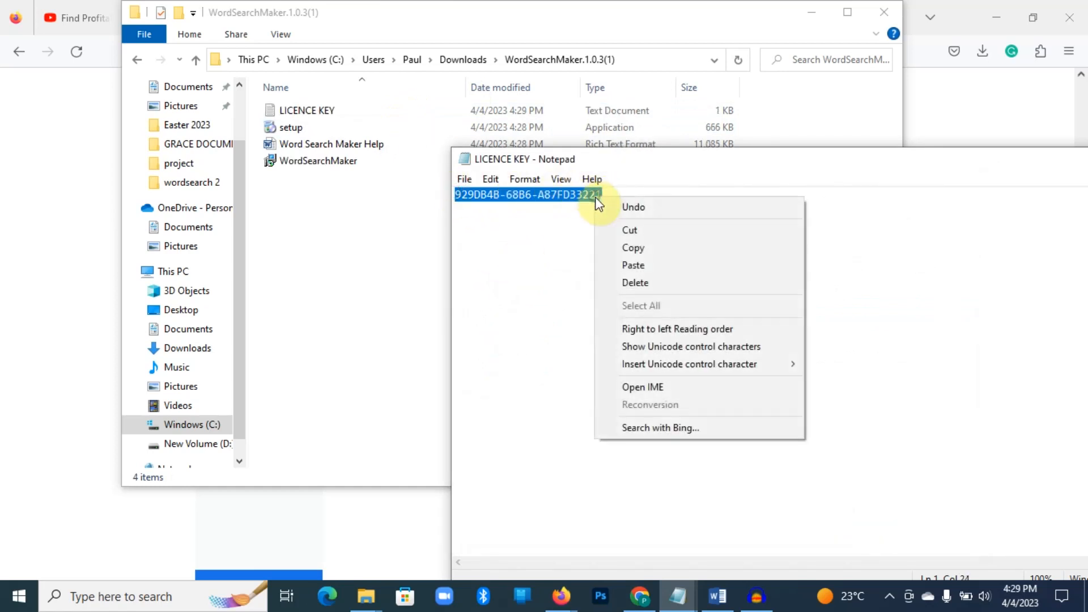
{"action": "left_click", "coordinate": [635, 249]}
{"action": "left_click", "coordinate": [358, 269]}
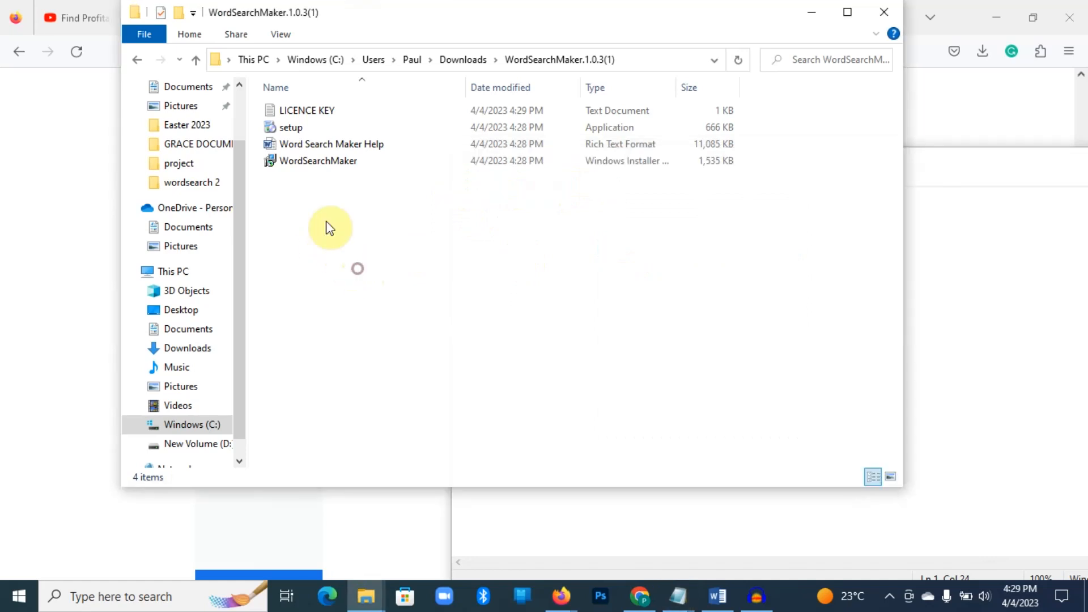
{"action": "double_click", "coordinate": [291, 126]}
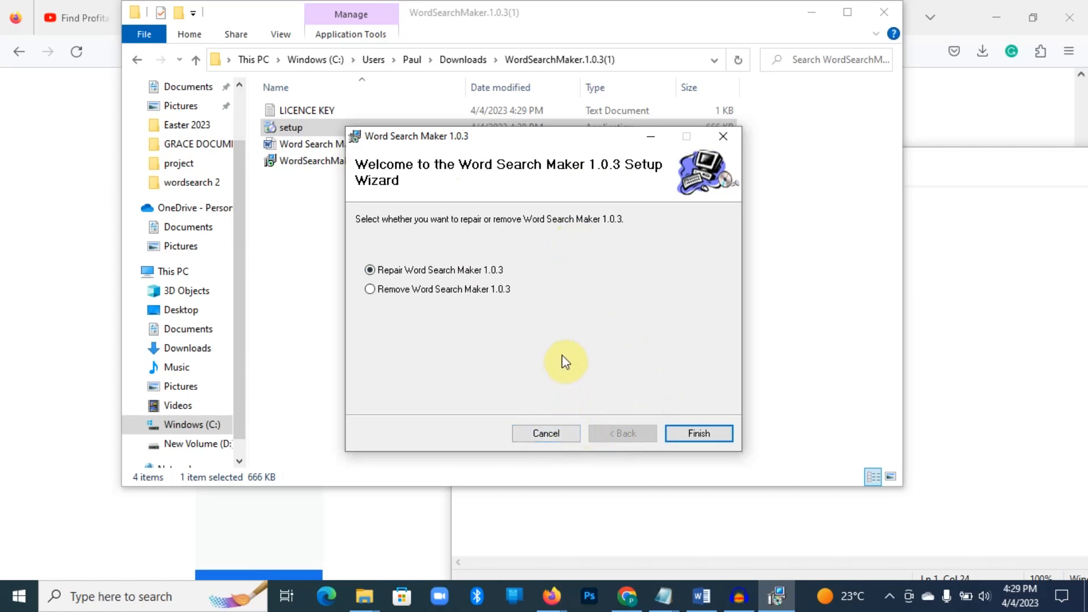
{"action": "left_click", "coordinate": [546, 431]}
{"action": "left_click", "coordinate": [571, 319]}
{"action": "left_click", "coordinate": [704, 436]}
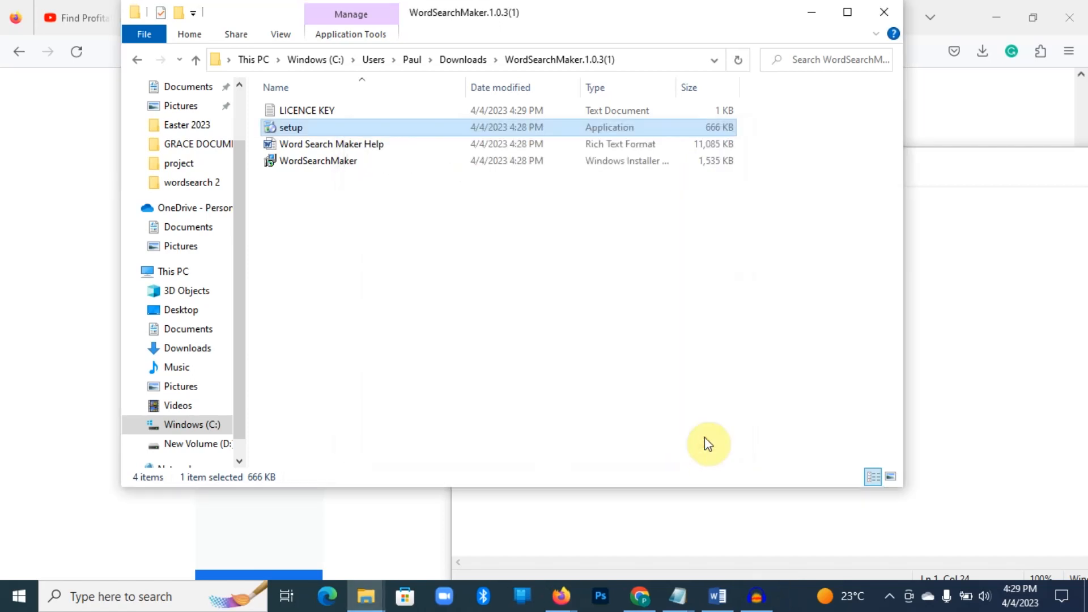
Launch Word Search Maker from the desktop, activate it with the copied licence key, and reposition its window.
{"action": "left_click", "coordinate": [806, 14]}
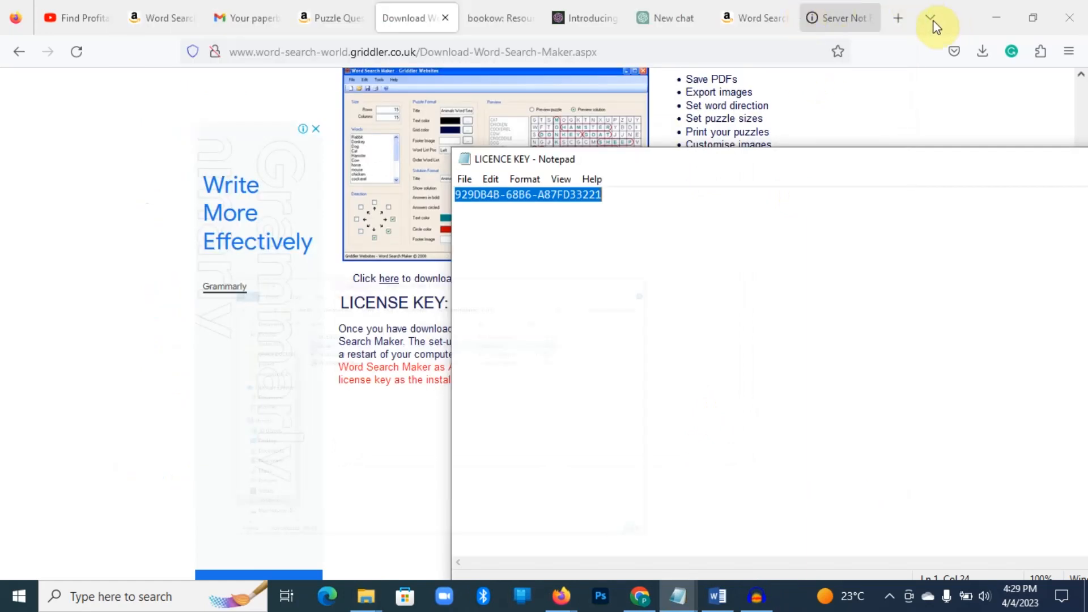
{"action": "key", "text": "super+d"}
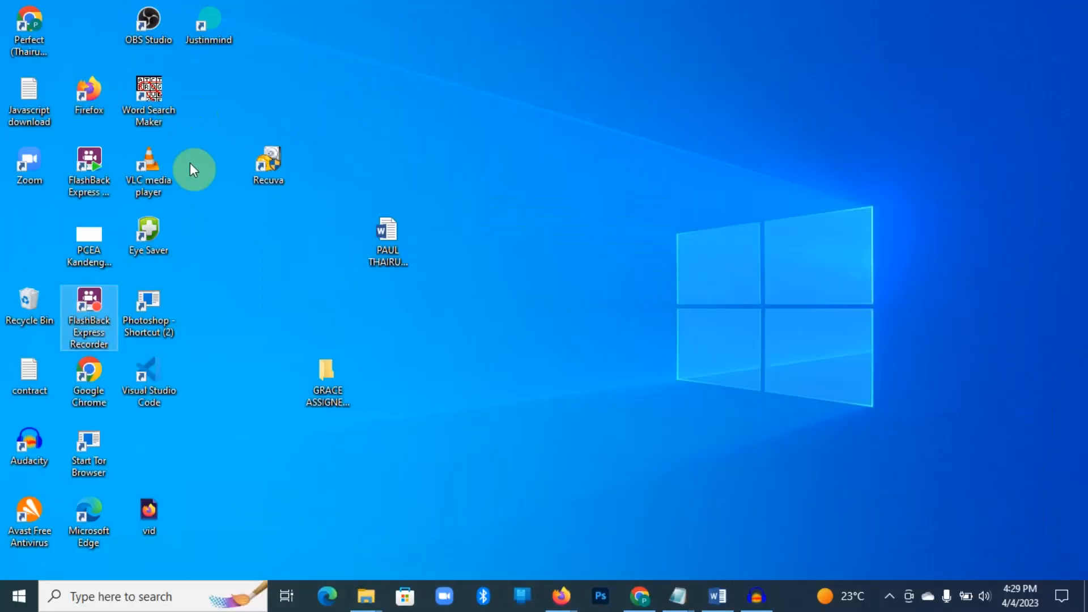
{"action": "double_click", "coordinate": [155, 113]}
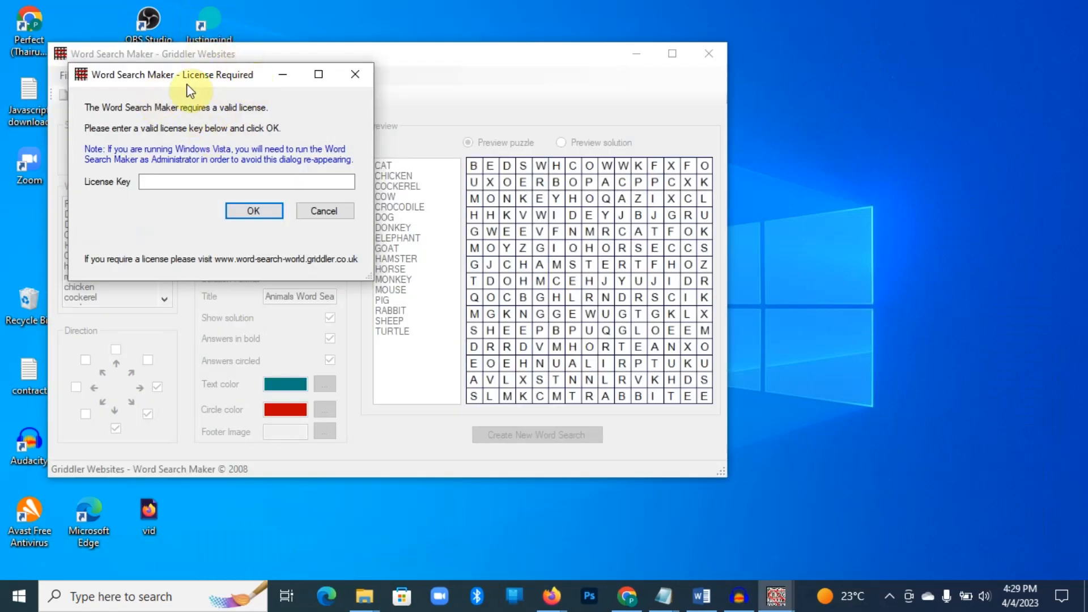
{"action": "left_click_drag", "start_coordinate": [169, 74], "coordinate": [278, 189]}
{"action": "left_click", "coordinate": [254, 297]}
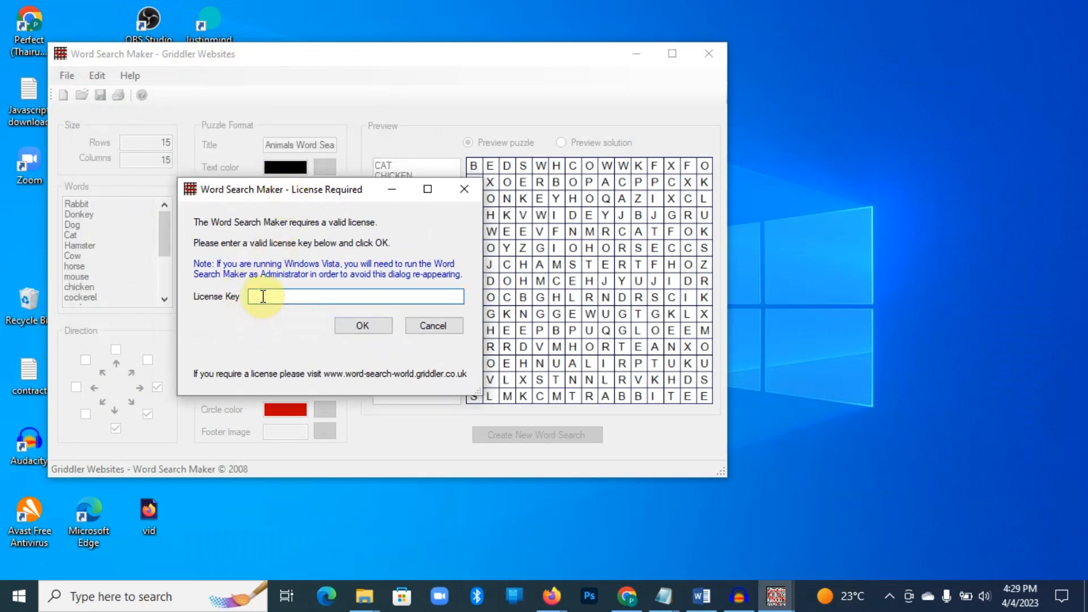
{"action": "key", "text": "ctrl+v"}
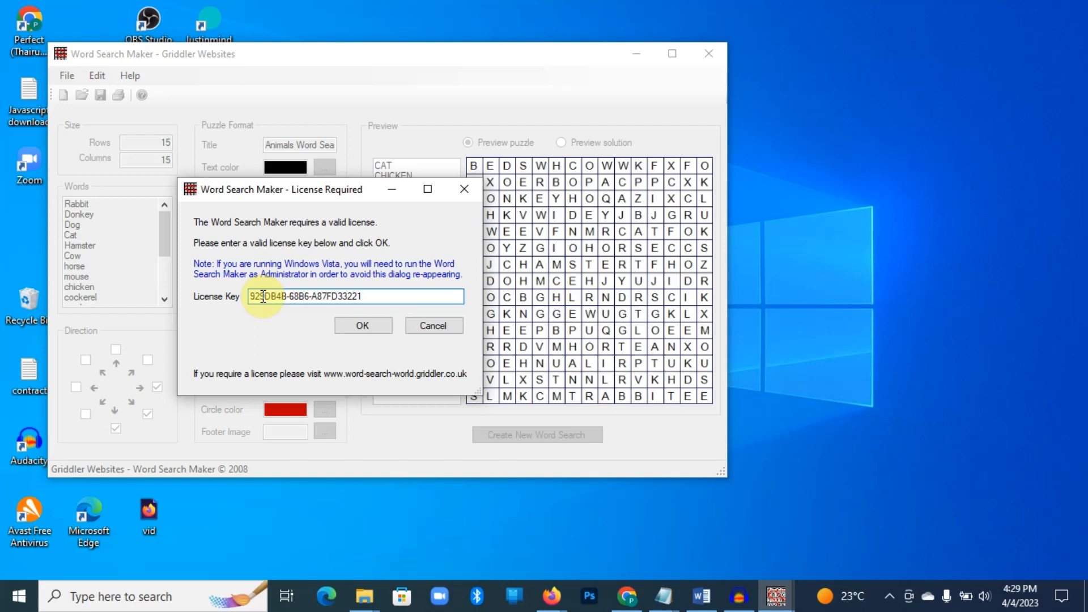
{"action": "left_click", "coordinate": [379, 327]}
{"action": "left_click_drag", "start_coordinate": [314, 57], "coordinate": [502, 54]}
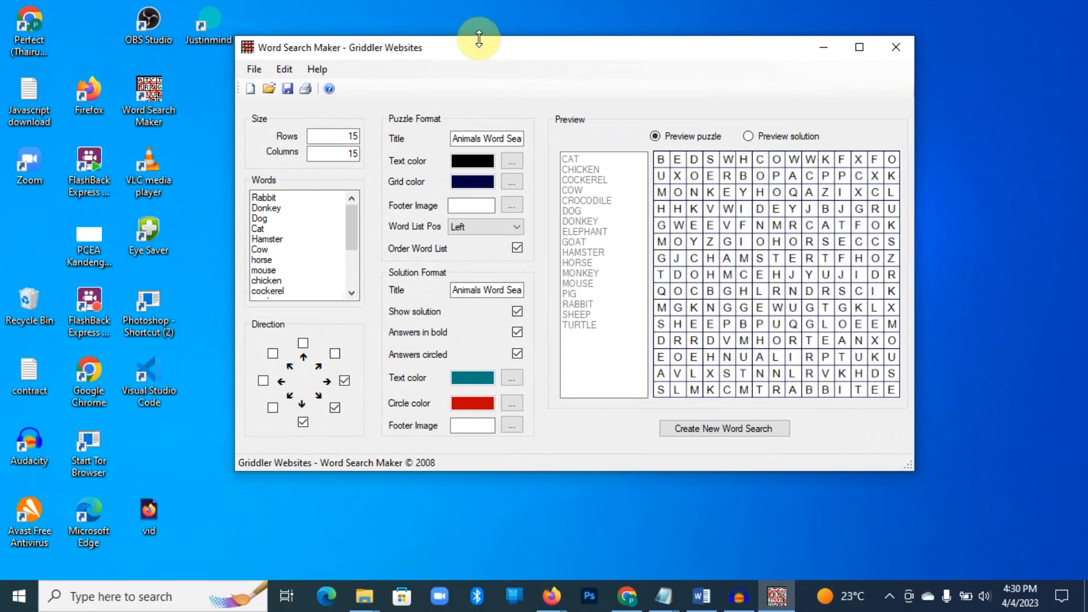
{"action": "left_click_drag", "start_coordinate": [473, 54], "coordinate": [564, 55]}
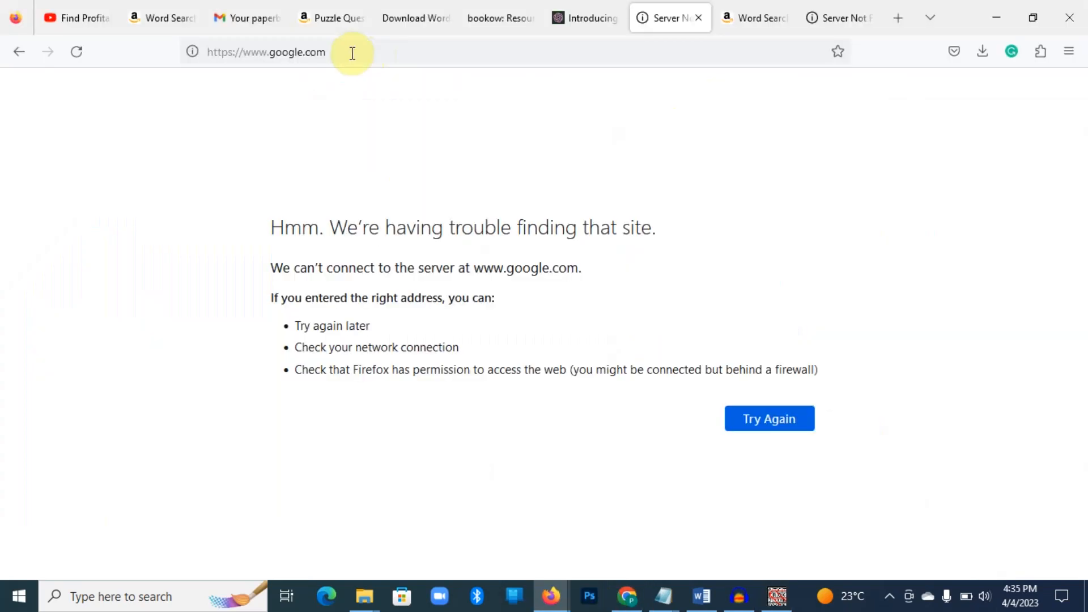
Load google.com, search for CHAT GPT, and open a new ChatGPT conversation from OpenAI's Introducing ChatGPT page.
{"action": "left_click", "coordinate": [353, 53]}
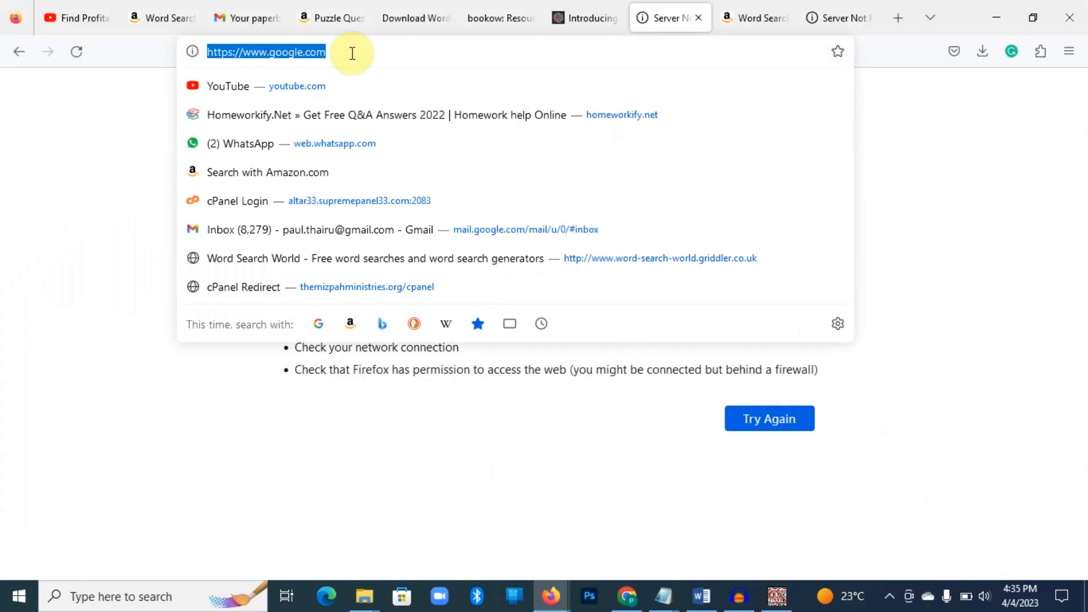
{"action": "key", "text": "Return"}
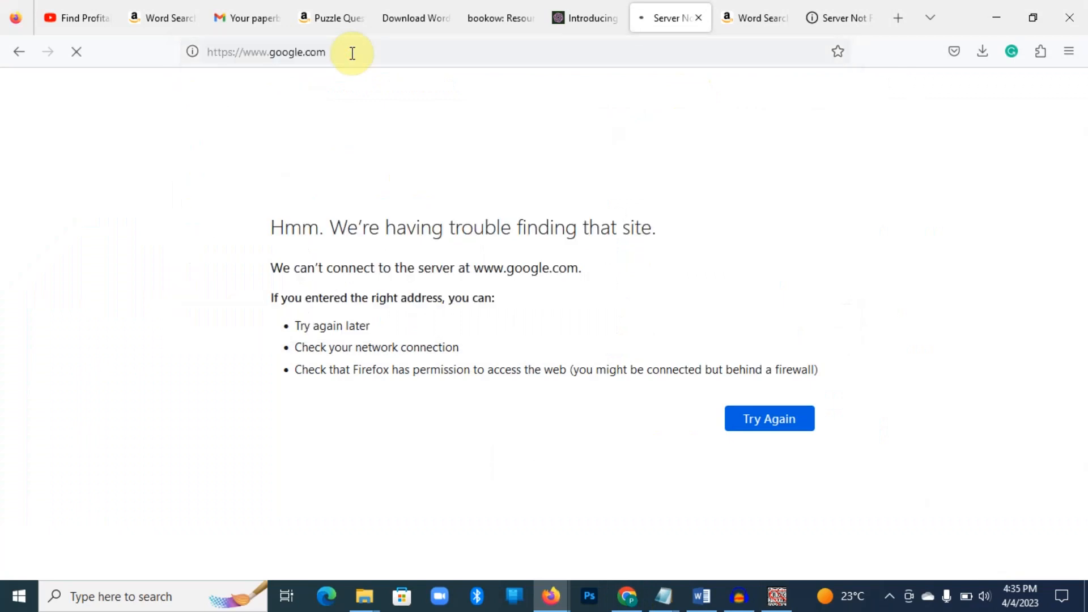
{"action": "left_click", "coordinate": [367, 231]}
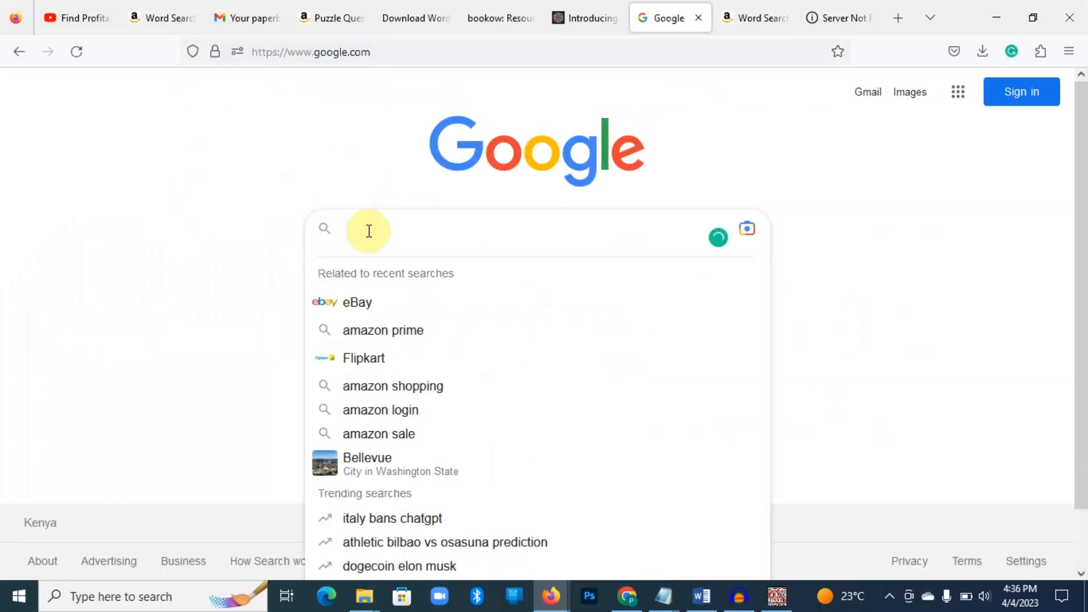
{"action": "type", "text": "CH"}
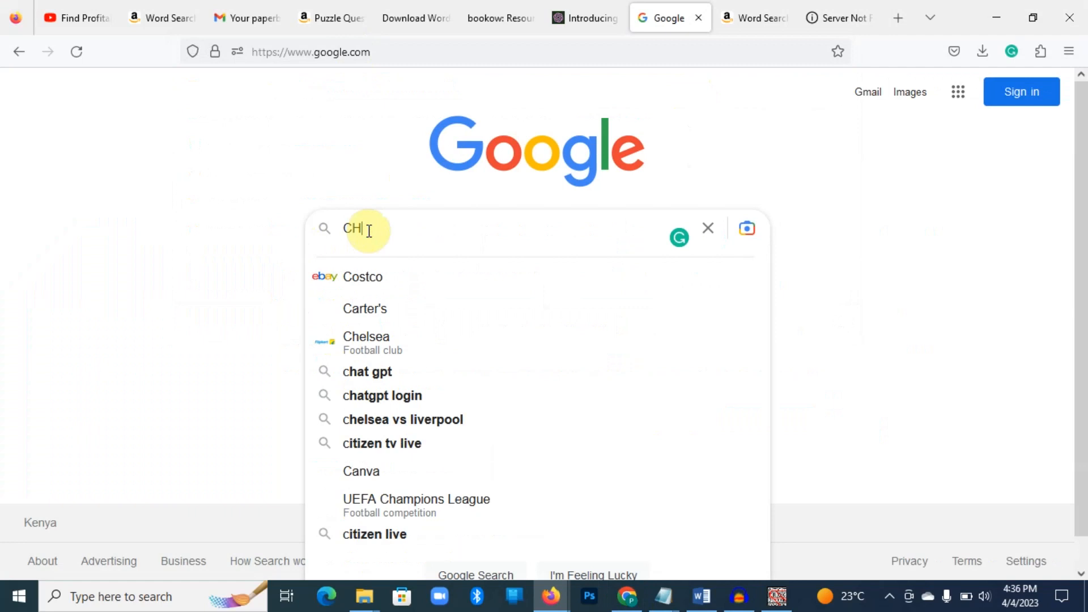
{"action": "type", "text": "AT GPT"}
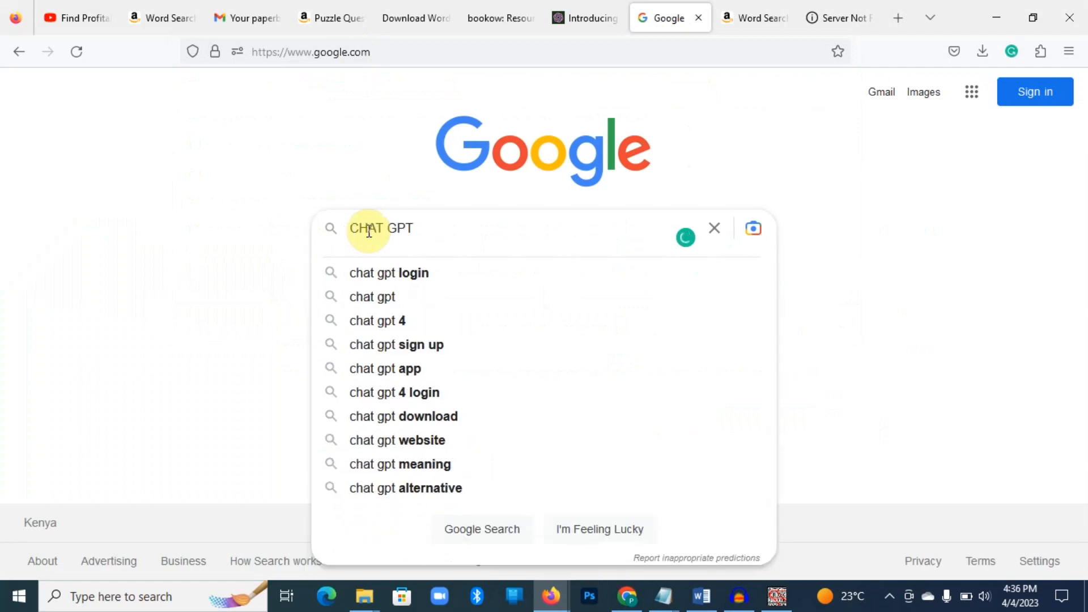
{"action": "key", "text": "Return"}
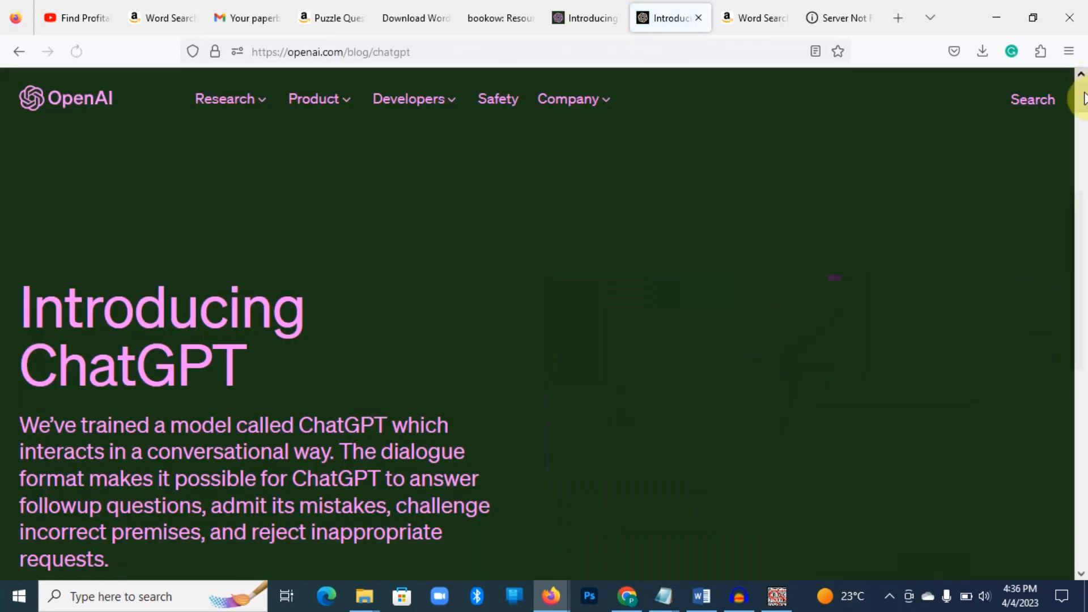
{"action": "mouse_move", "coordinate": [1082, 98]}
{"action": "left_mouse_down"}
{"action": "mouse_move", "coordinate": [1083, 127]}
{"action": "mouse_move", "coordinate": [1083, 112]}
{"action": "left_mouse_up"}
{"action": "left_click", "coordinate": [102, 405]}
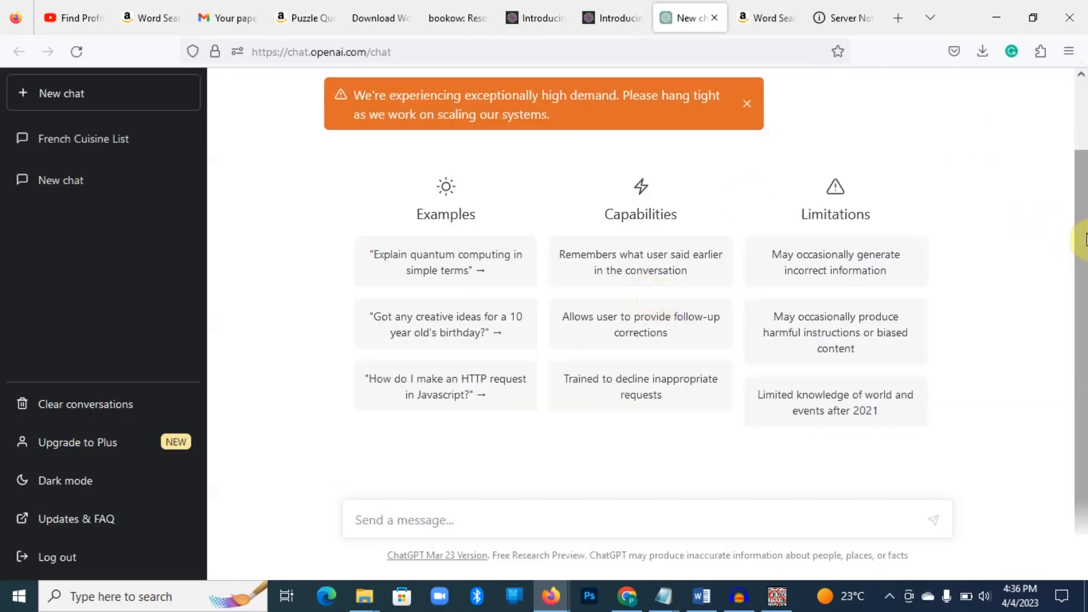
{"action": "left_click_drag", "start_coordinate": [1085, 233], "coordinate": [1080, 161]}
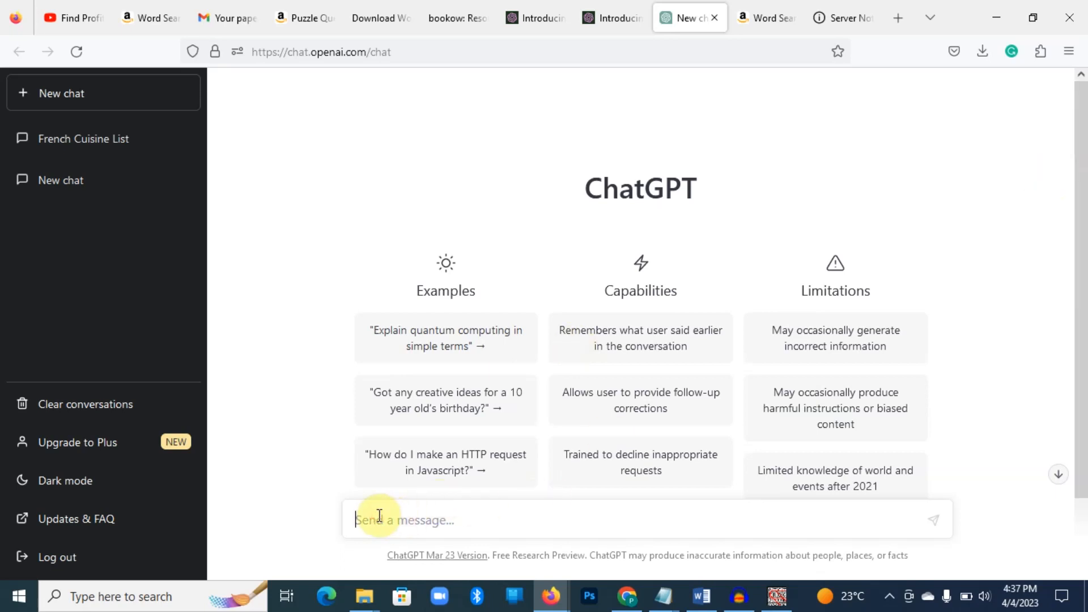
{"action": "type", "text": "lIST"}
{"action": "key", "text": "BackSpace"}
{"action": "key", "text": "BackSpace"}
{"action": "key", "text": "BackSpace"}
{"action": "type", "text": "LIST FOR METHEME IDEAS"}
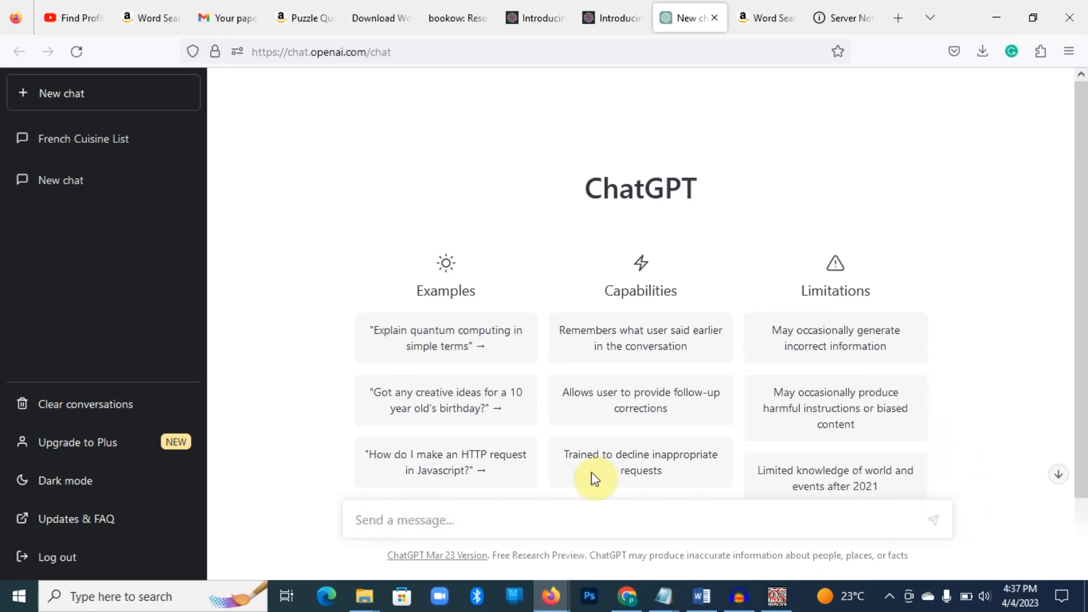
Send ChatGPT the prompt "LIST FOR ME 10 THEME IDEAS FOR A WORD SEARCH PUZZLE".
{"action": "left_click", "coordinate": [462, 515]}
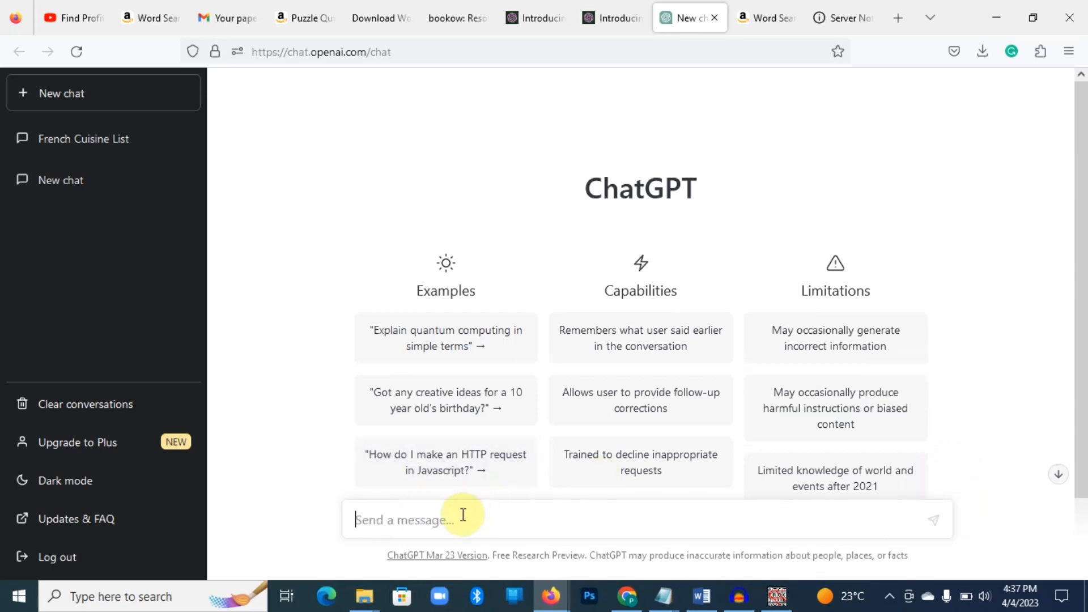
{"action": "type", "text": "LIS"}
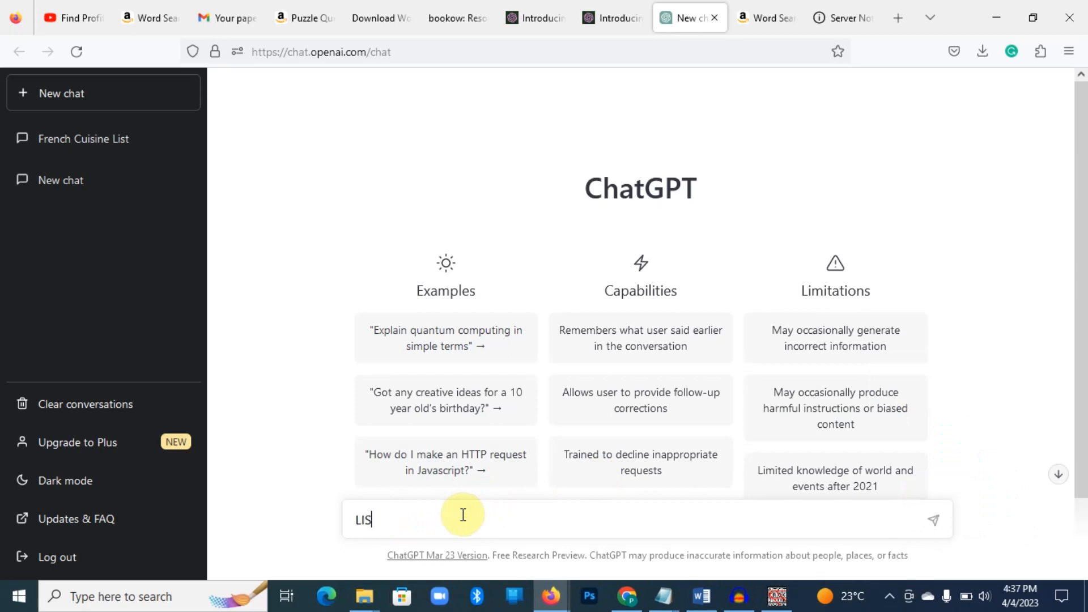
{"action": "type", "text": "T FOR ME THEME IDEAS"}
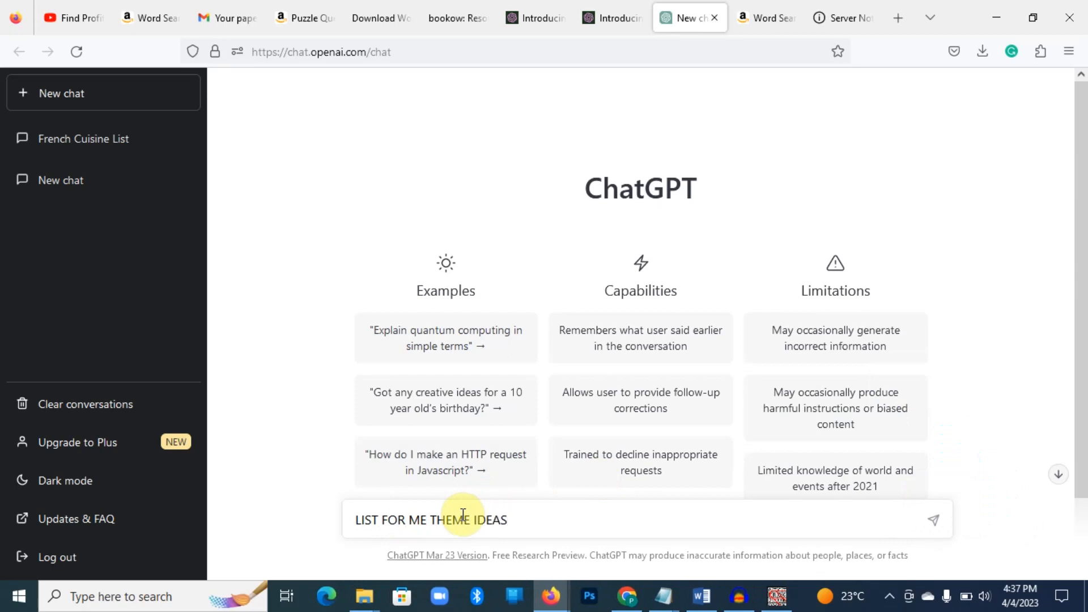
{"action": "type", "text": " FOR A WORD SEARCH PUZZLE"}
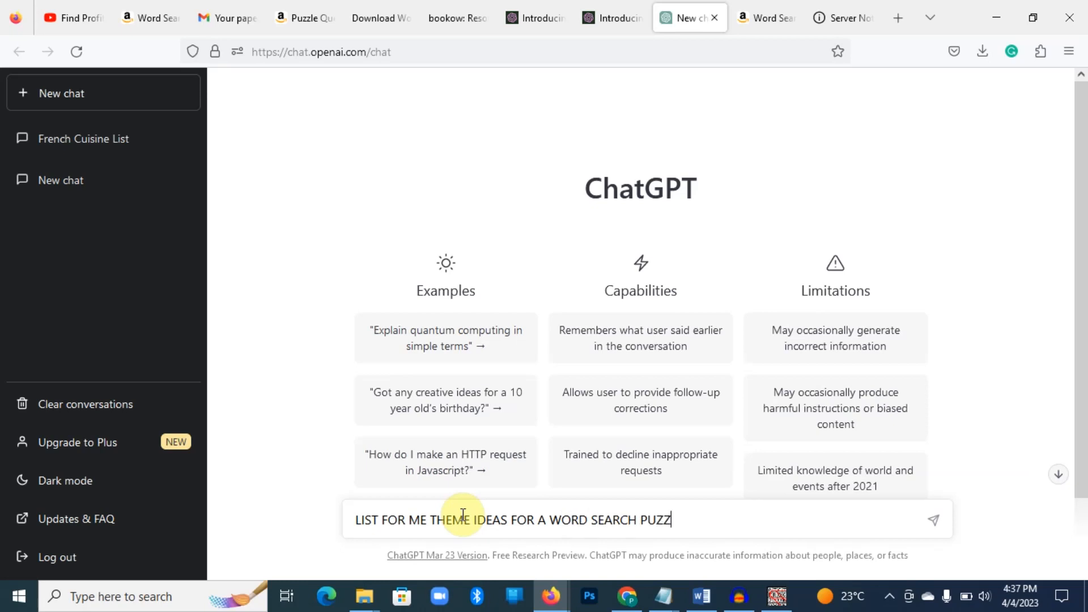
{"action": "left_click", "coordinate": [427, 522]}
{"action": "type", "text": "10"}
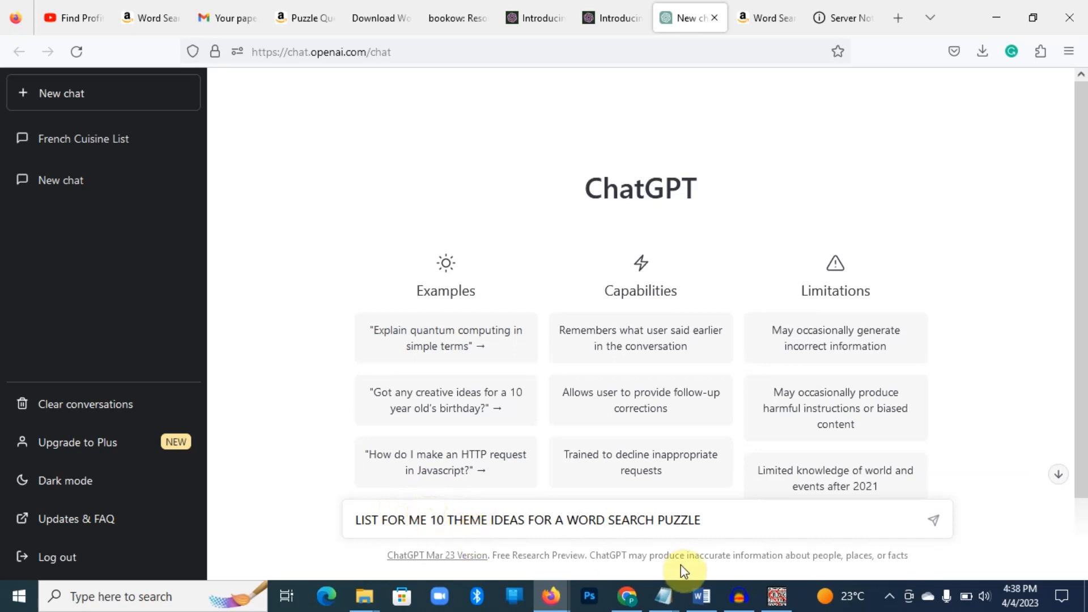
{"action": "key", "text": "Return"}
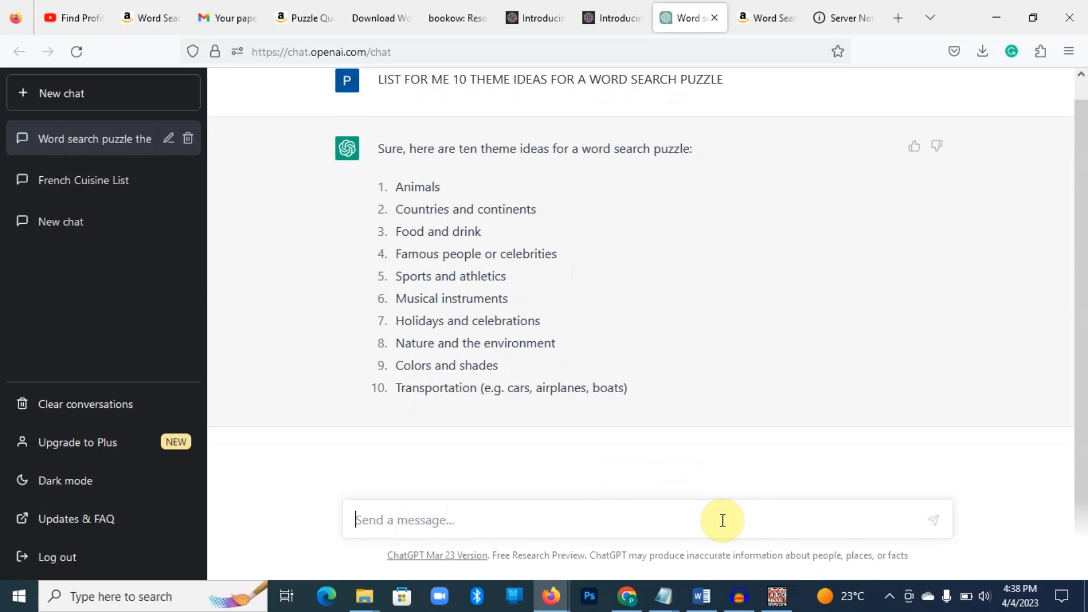
Send ChatGPT the follow-up prompt "LIST 30 NAMES UNDER ANIMALS".
{"action": "type", "text": "LIST"}
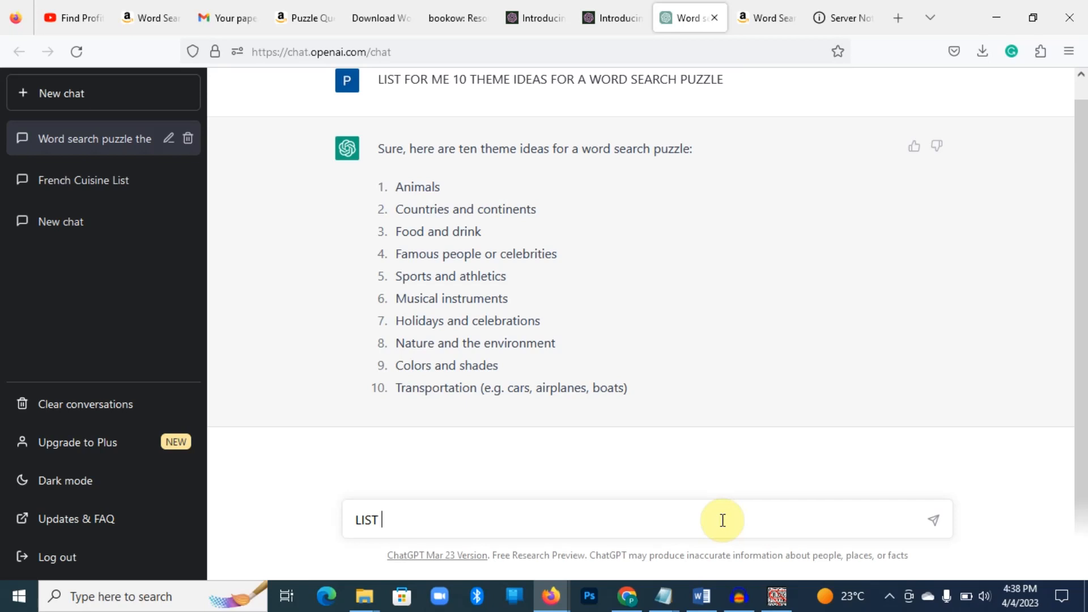
{"action": "type", "text": "NAMES UNDER "}
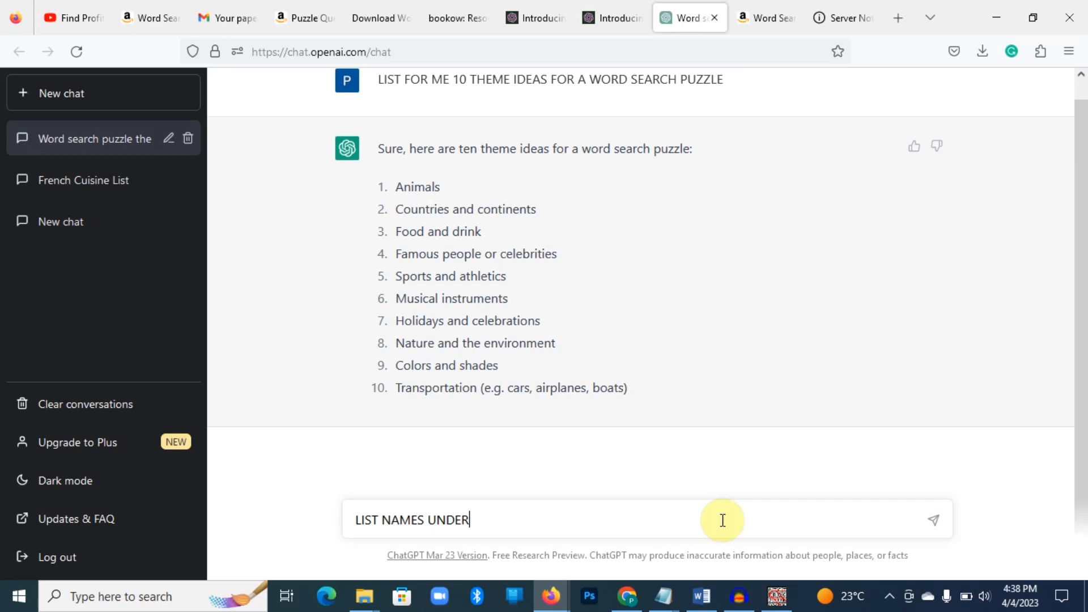
{"action": "type", "text": "ANIMALS"}
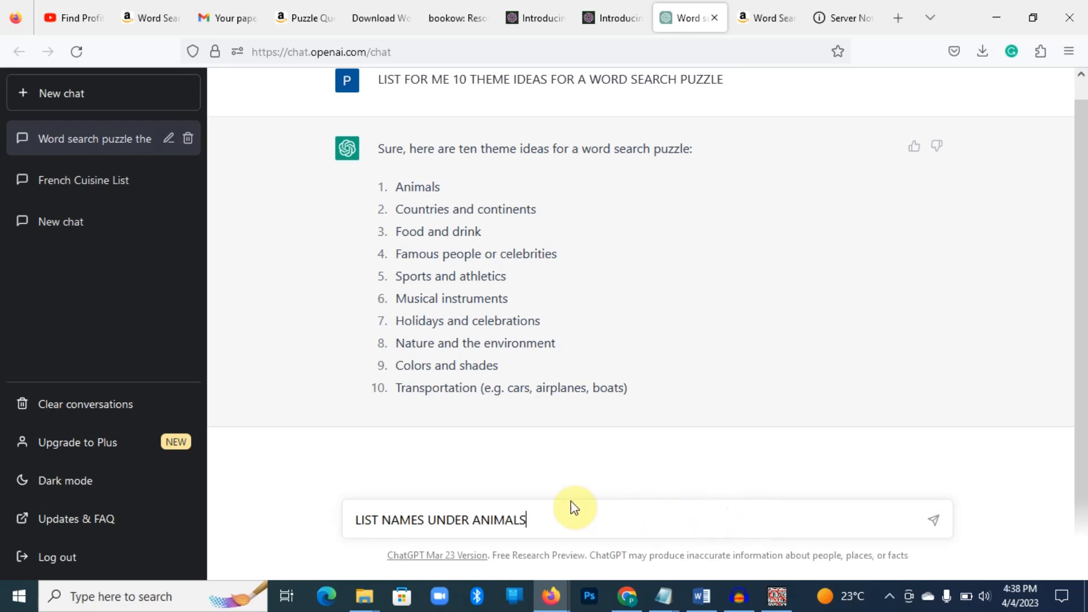
{"action": "left_click", "coordinate": [377, 520]}
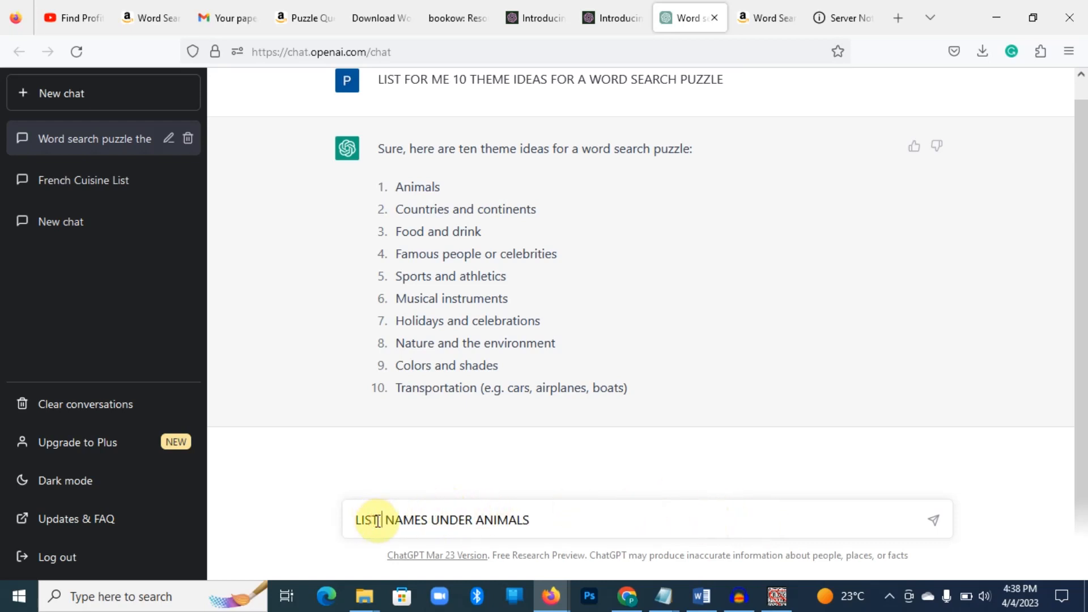
{"action": "type", "text": "30"}
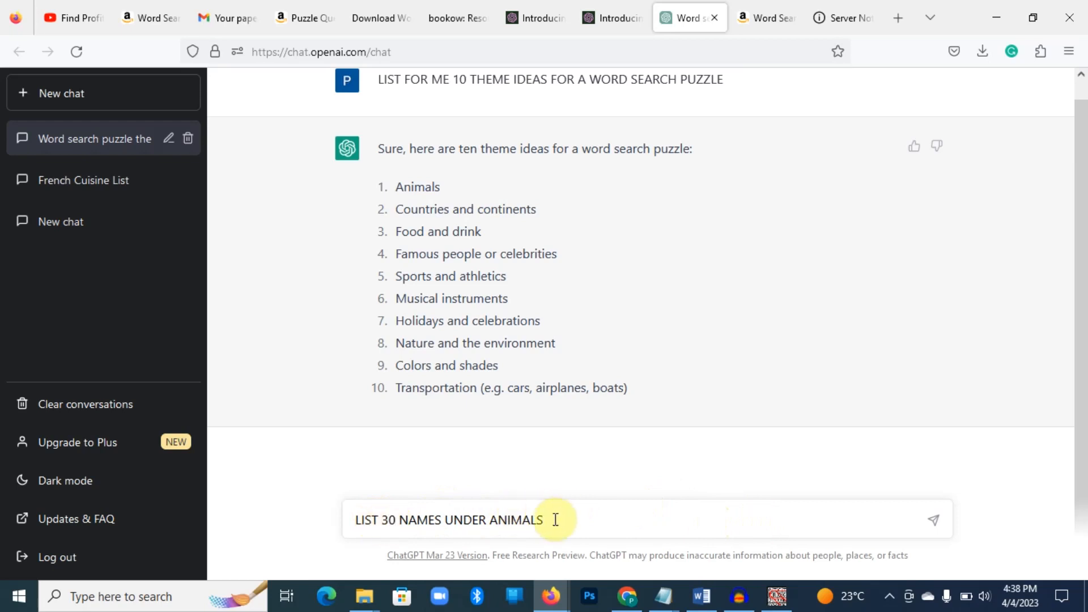
{"action": "key", "text": "Return"}
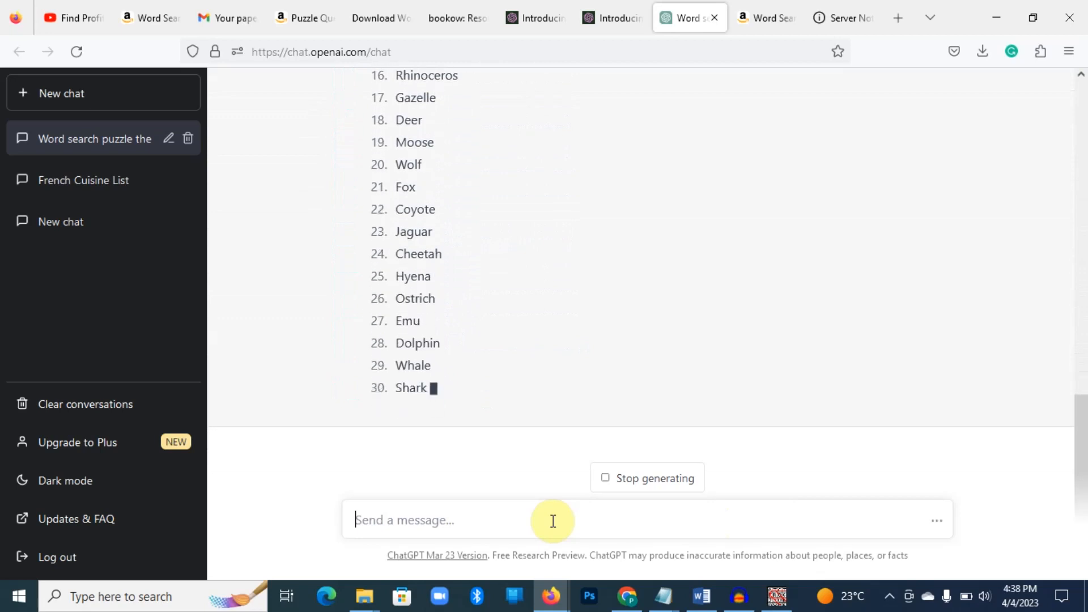
Copy the complete list of 30 animal names from ChatGPT's reply.
{"action": "left_click_drag", "start_coordinate": [1086, 423], "coordinate": [1084, 277]}
{"action": "left_click_drag", "start_coordinate": [399, 161], "coordinate": [437, 400]}
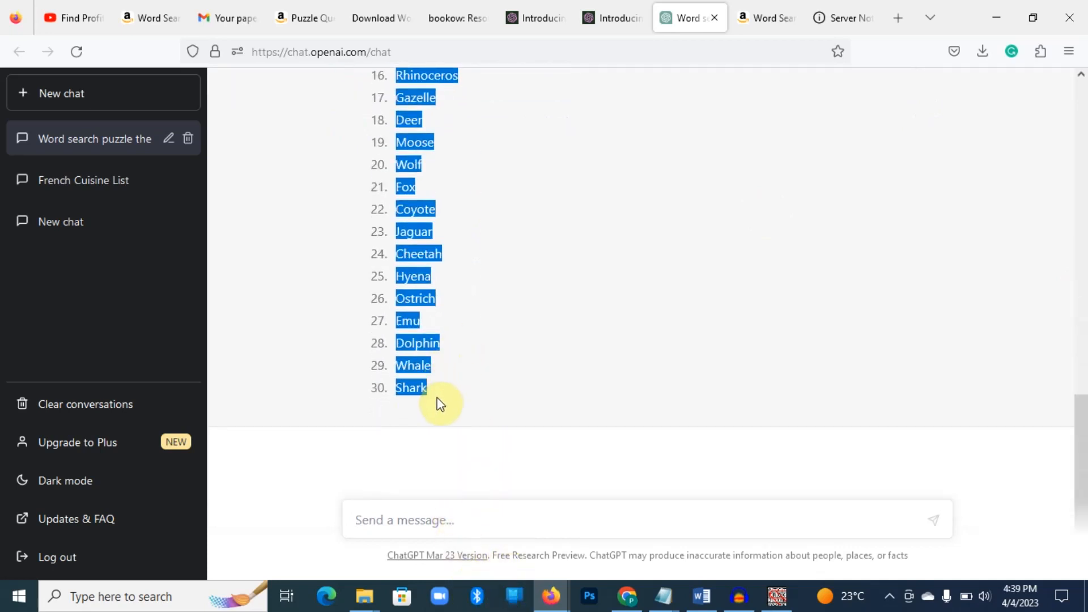
{"action": "right_click", "coordinate": [407, 321]}
{"action": "left_click", "coordinate": [432, 341]}
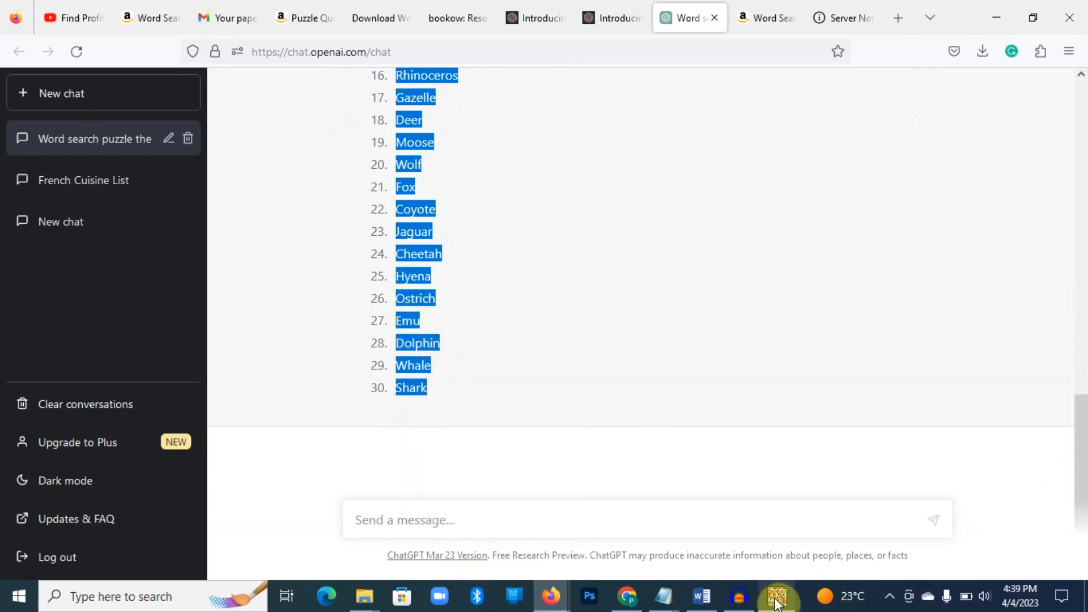
{"action": "mouse_move", "coordinate": [772, 596]}
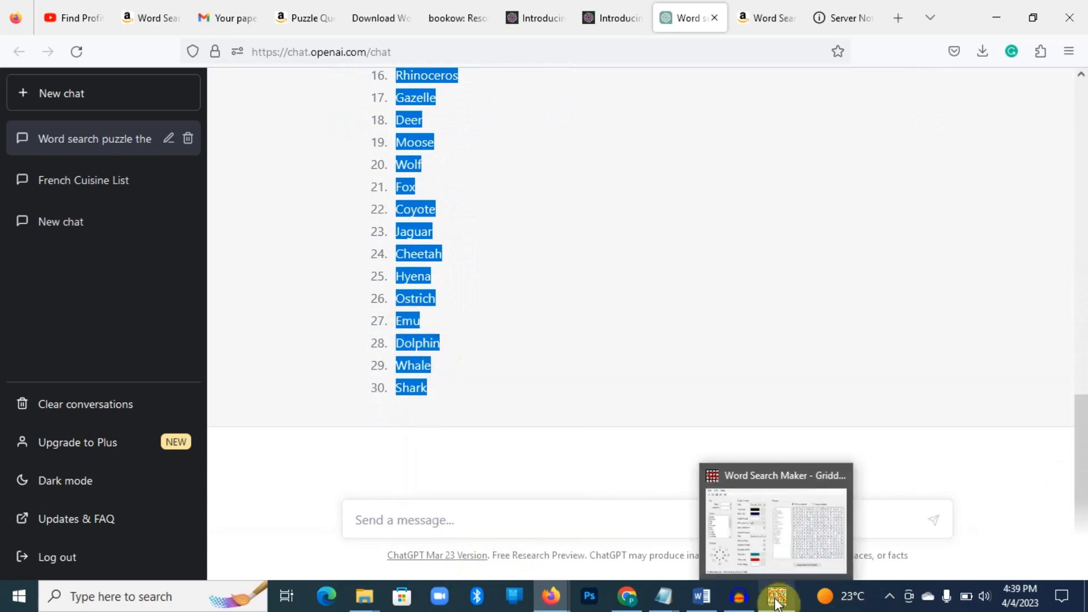
{"action": "right_click", "coordinate": [406, 281]}
{"action": "left_click", "coordinate": [438, 303]}
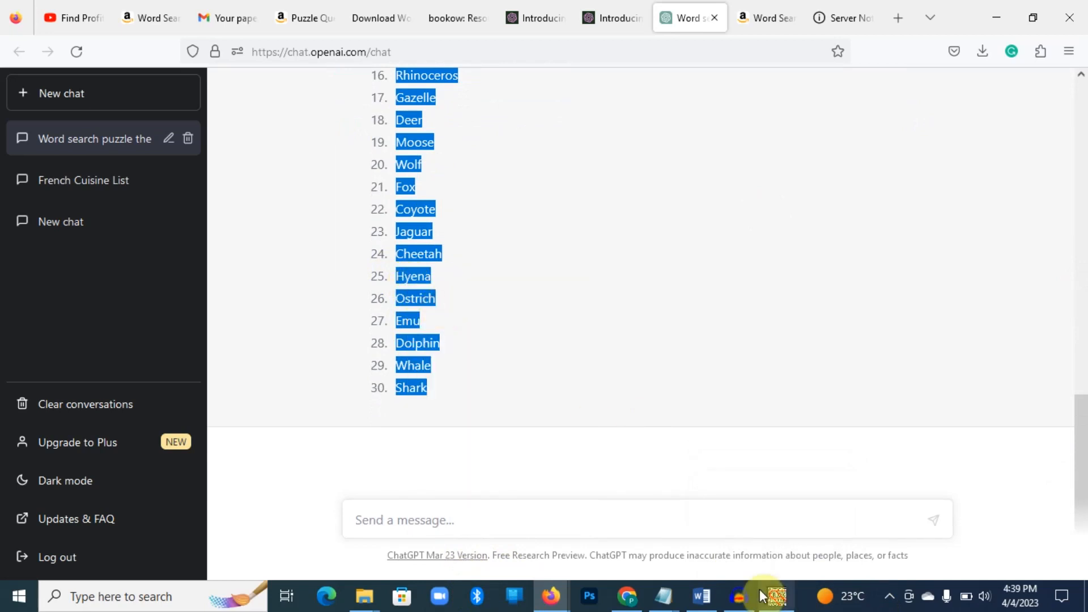
Switch to Word Search Maker, replace its existing word list with the copied animal names, and reposition the window.
{"action": "left_click", "coordinate": [777, 596]}
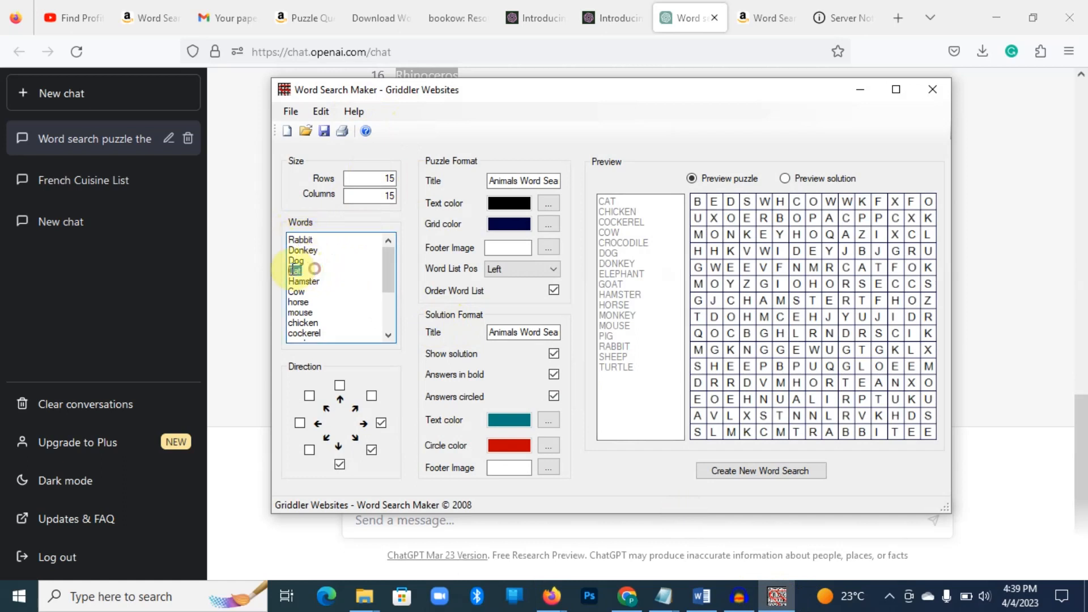
{"action": "key", "text": "ctrl+a"}
{"action": "key", "text": "BackSpace"}
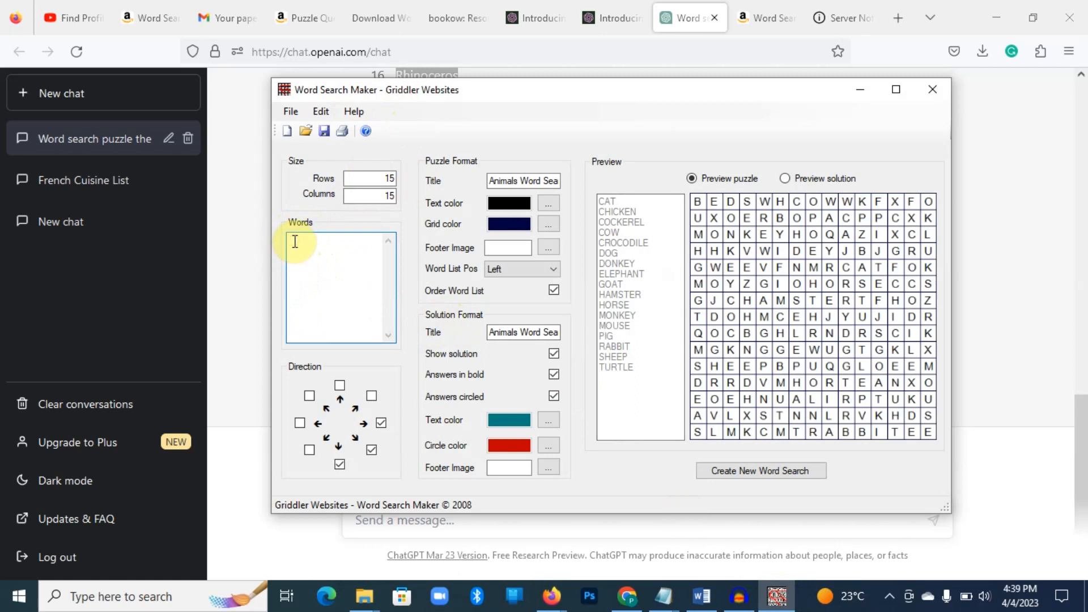
{"action": "key", "text": "ctrl+v"}
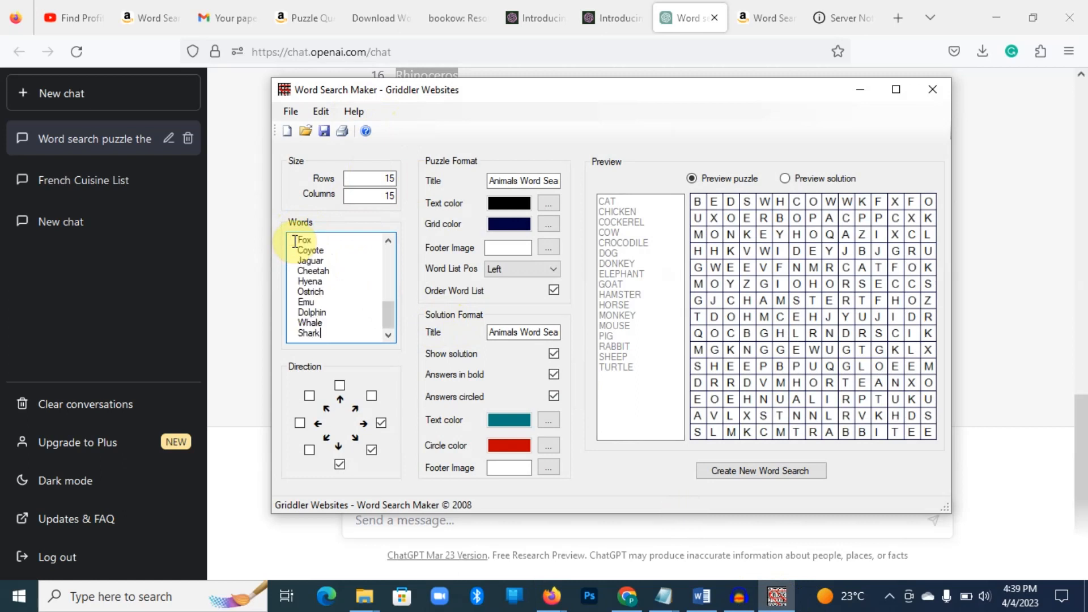
{"action": "left_click_drag", "start_coordinate": [389, 326], "coordinate": [390, 248]}
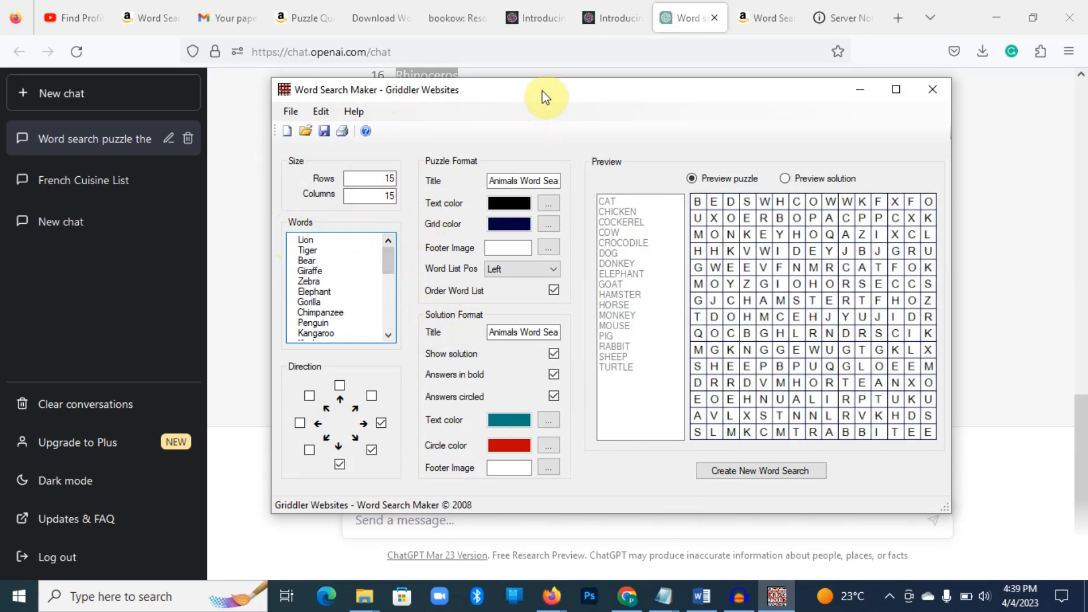
{"action": "left_click_drag", "start_coordinate": [533, 90], "coordinate": [478, 114]}
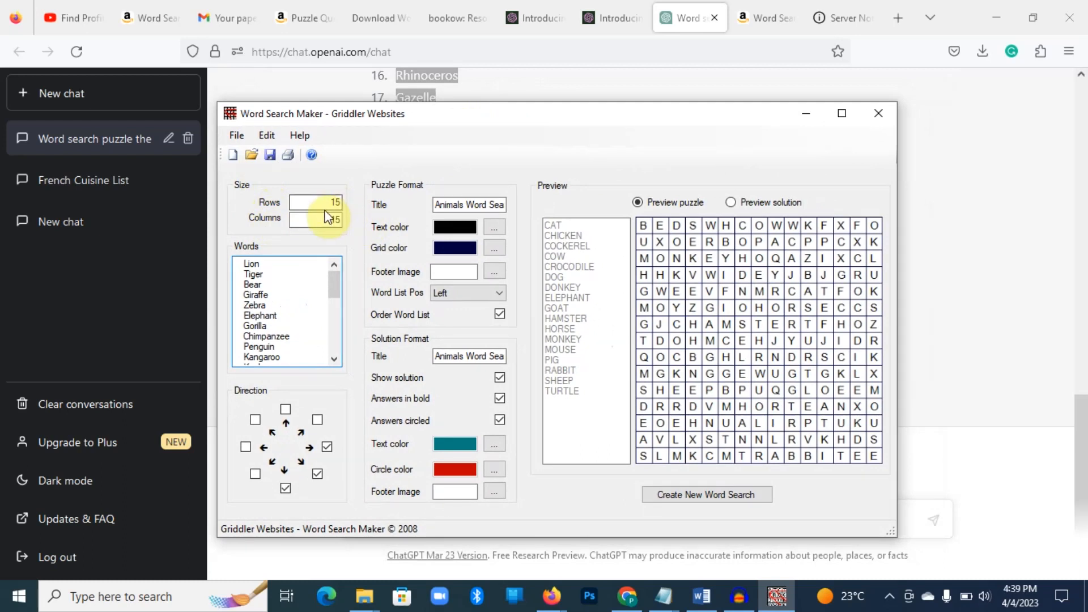
Set the word directions to up, down, left and right only, leaving every diagonal direction off.
{"action": "left_click", "coordinate": [323, 204]}
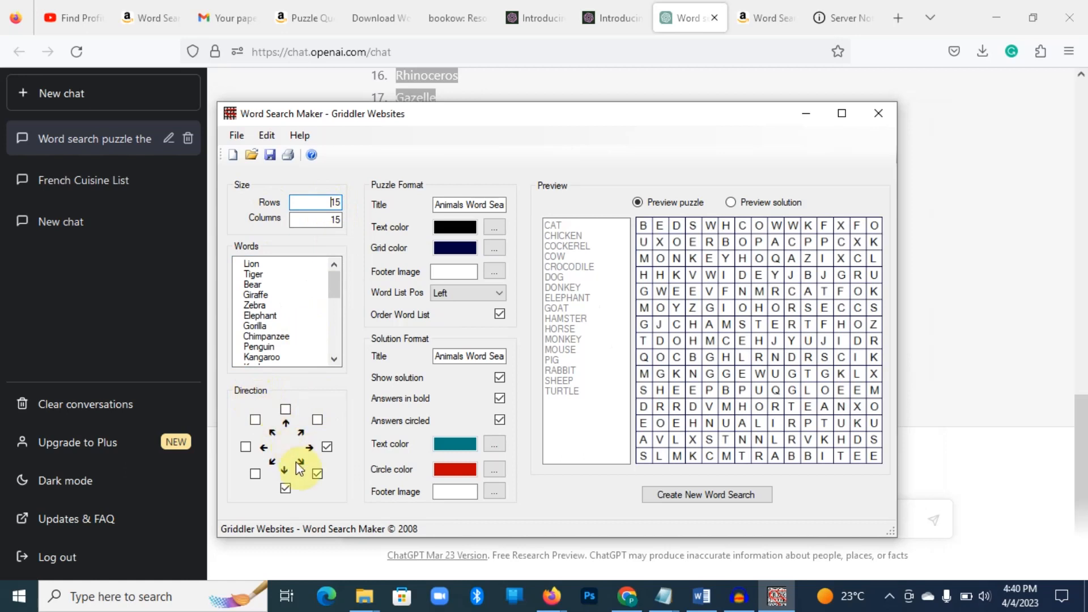
{"action": "left_click", "coordinate": [285, 488]}
{"action": "left_click", "coordinate": [318, 473]}
{"action": "left_click", "coordinate": [327, 448]}
{"action": "left_click", "coordinate": [327, 448]}
{"action": "left_click", "coordinate": [286, 410]}
Replace the title under Puzzle Format with ANIMALS, skipping the Eye Saver break reminder.
{"action": "left_click_drag", "start_coordinate": [435, 203], "coordinate": [540, 205]}
{"action": "key", "text": "BackSpace"}
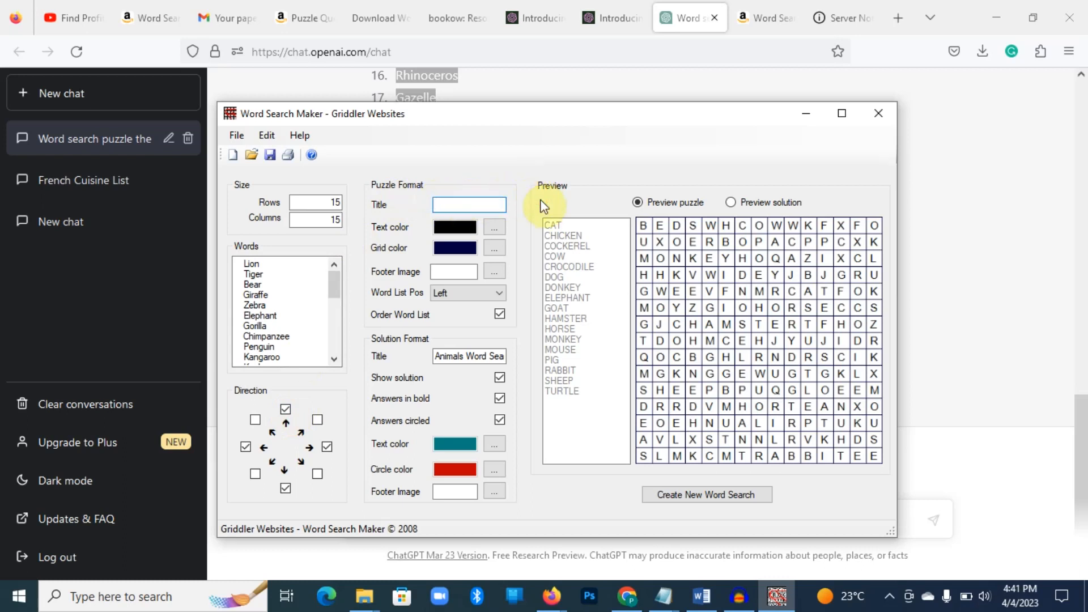
{"action": "type", "text": "aNIMAL"}
{"action": "key", "text": "BackSpace"}
{"action": "key", "text": "BackSpace"}
{"action": "key", "text": "BackSpace"}
{"action": "key", "text": "BackSpace"}
{"action": "key", "text": "BackSpace"}
{"action": "key", "text": "BackSpace"}
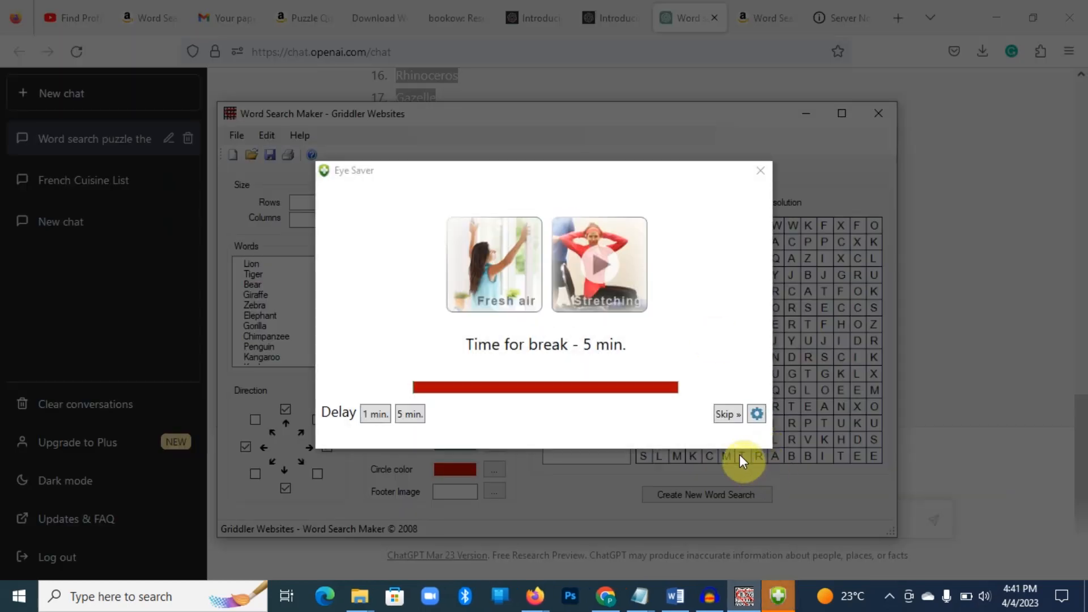
{"action": "left_click", "coordinate": [728, 417]}
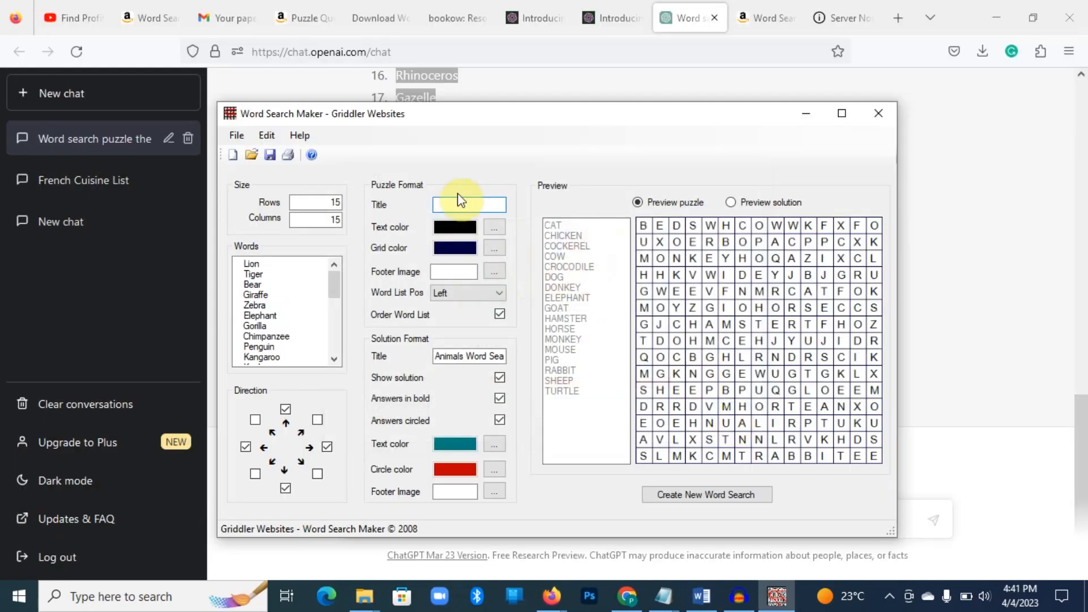
{"action": "type", "text": "a"}
{"action": "key", "text": "BackSpace"}
{"action": "type", "text": "ANIMALS"}
Set the puzzle's text color to dark purple and its grid color to light gray.
{"action": "left_click", "coordinate": [493, 229]}
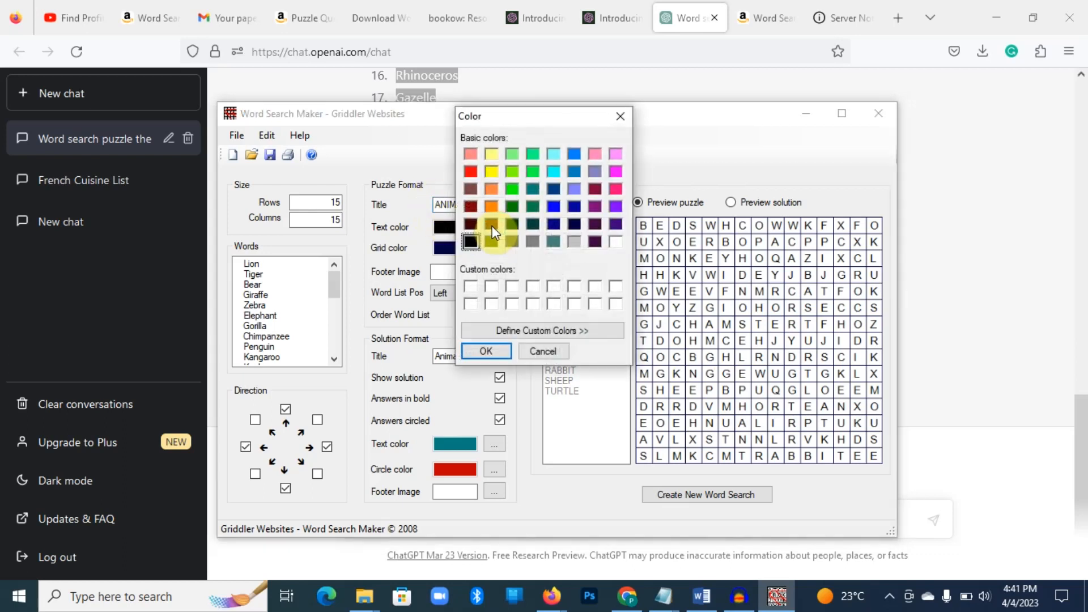
{"action": "left_click", "coordinate": [593, 242]}
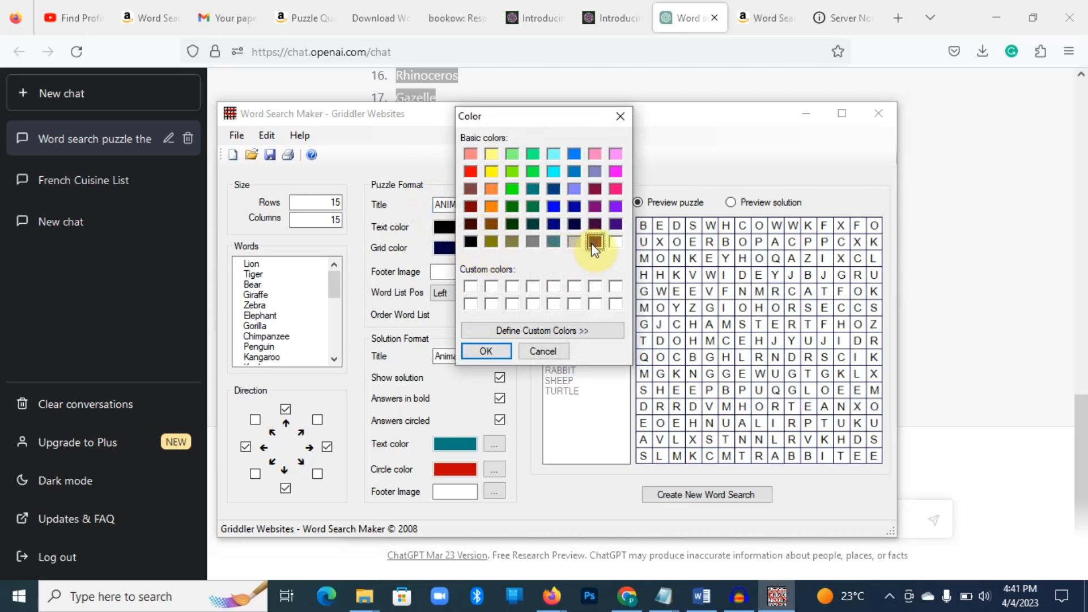
{"action": "left_click", "coordinate": [493, 350]}
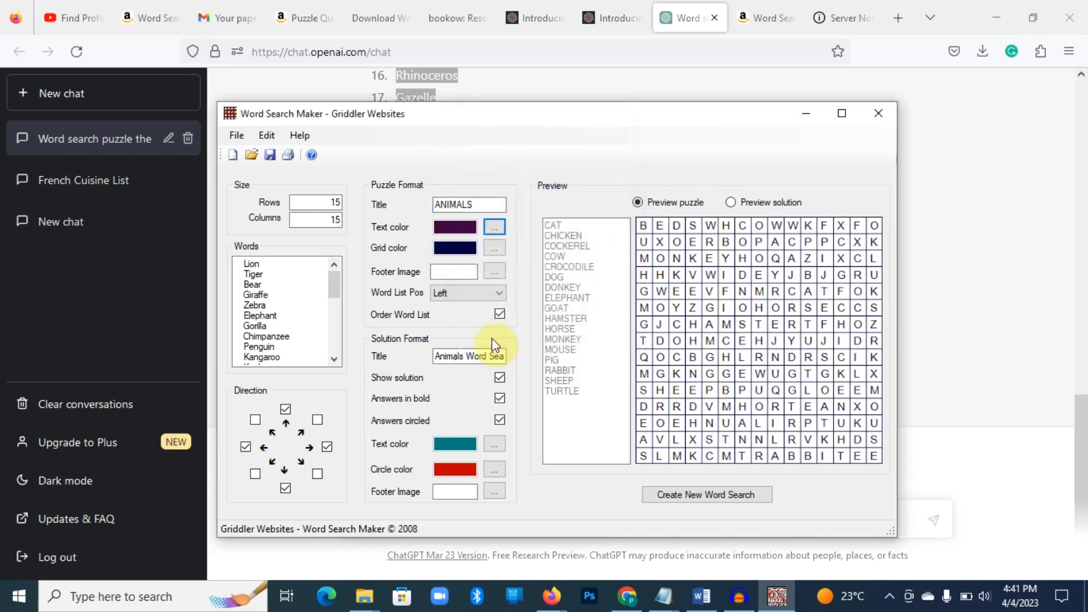
{"action": "left_click", "coordinate": [494, 249]}
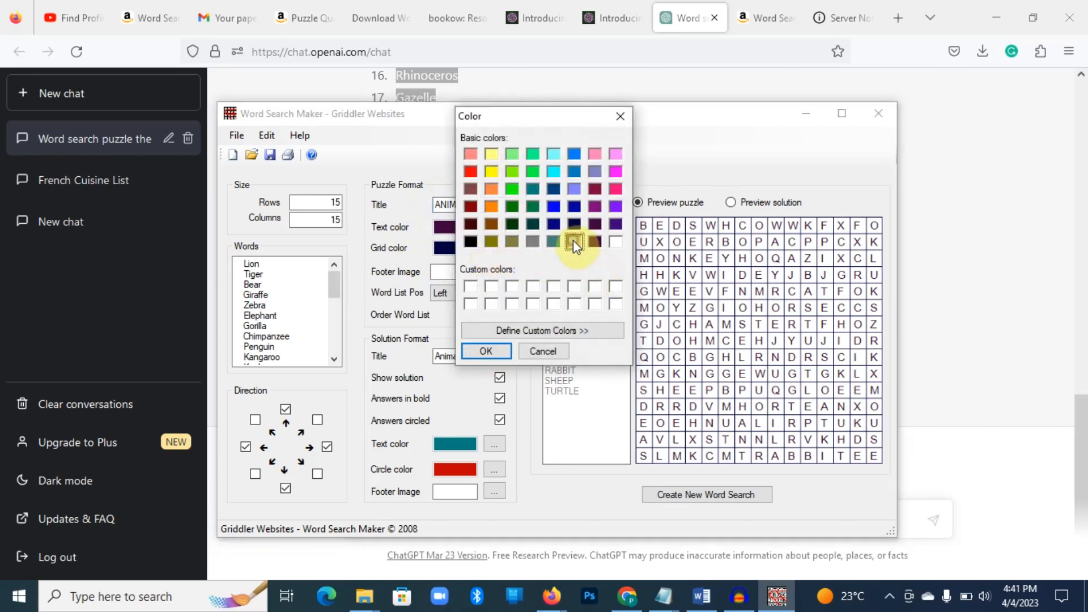
{"action": "left_click", "coordinate": [485, 351]}
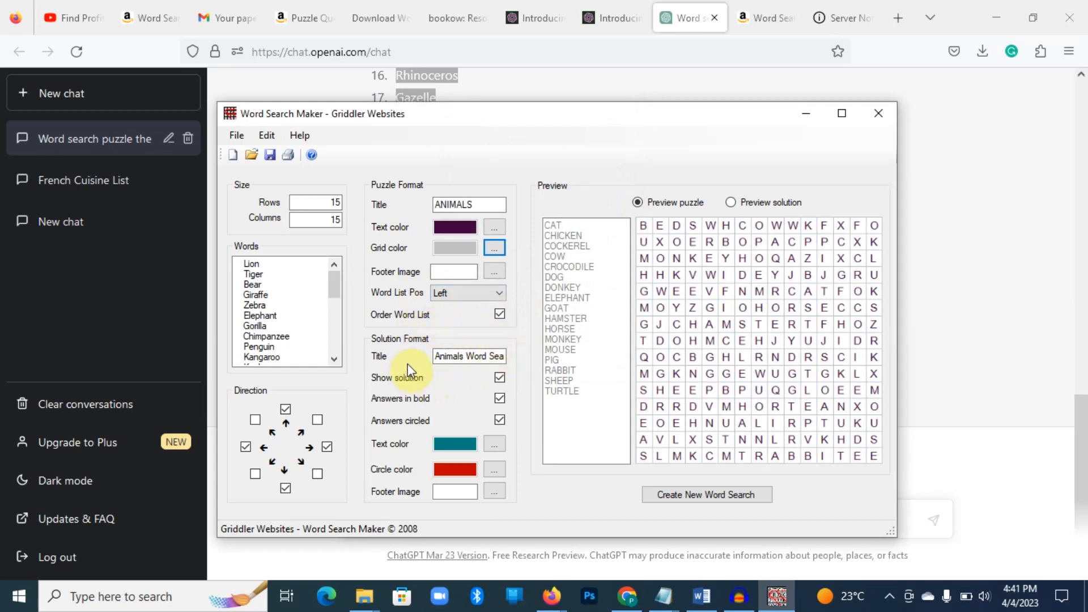
Under Solution Format, replace the title with ANIMALS and set both the text color and circle color to dark purple.
{"action": "left_click_drag", "start_coordinate": [438, 355], "coordinate": [538, 349]}
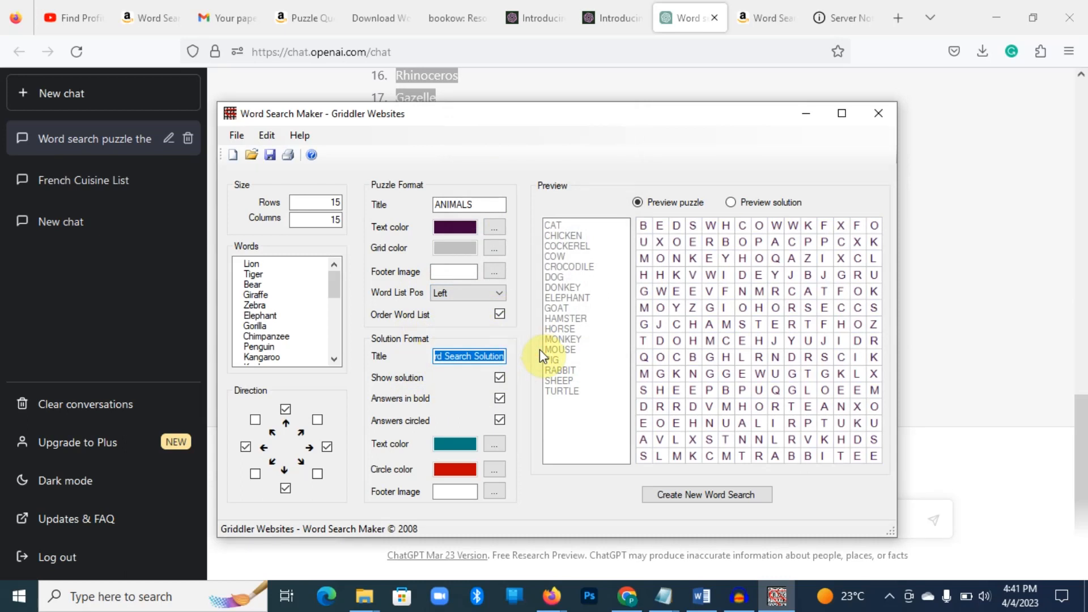
{"action": "type", "text": "ANIMALS"}
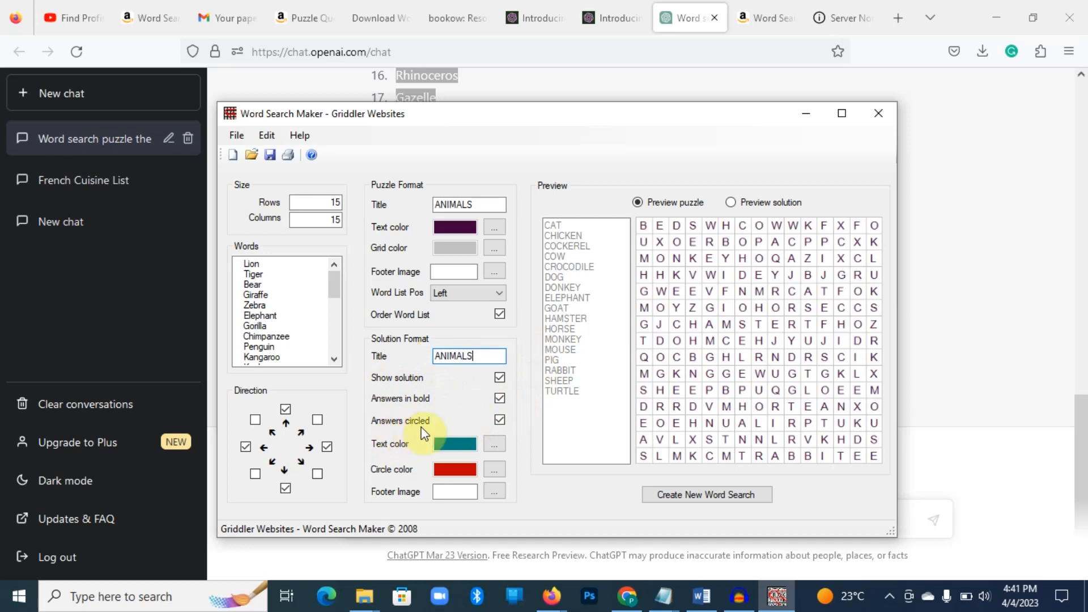
{"action": "left_click", "coordinate": [495, 448]}
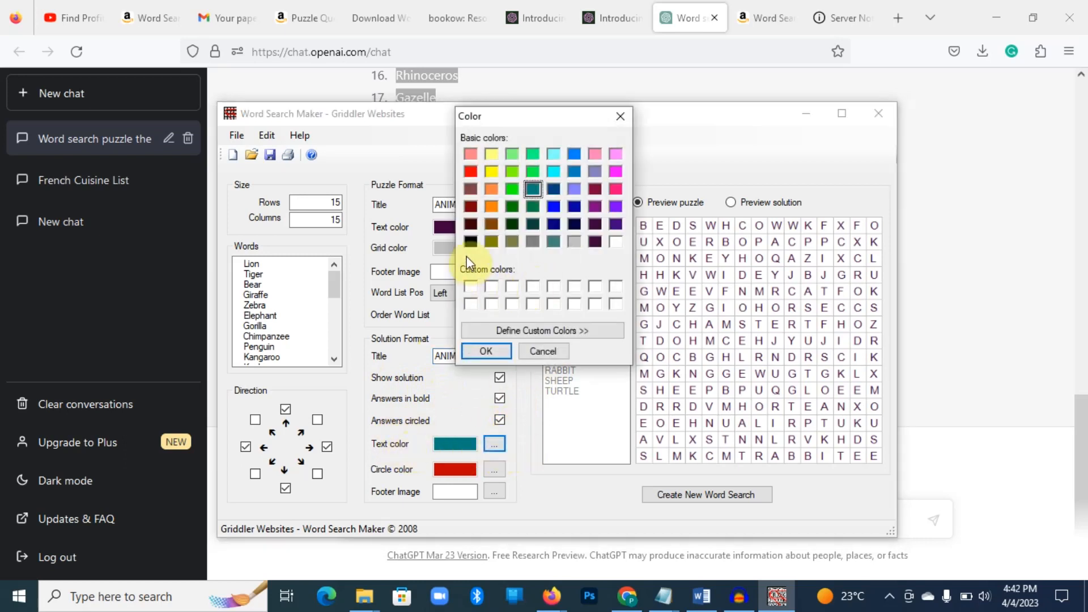
{"action": "left_click", "coordinate": [596, 242]}
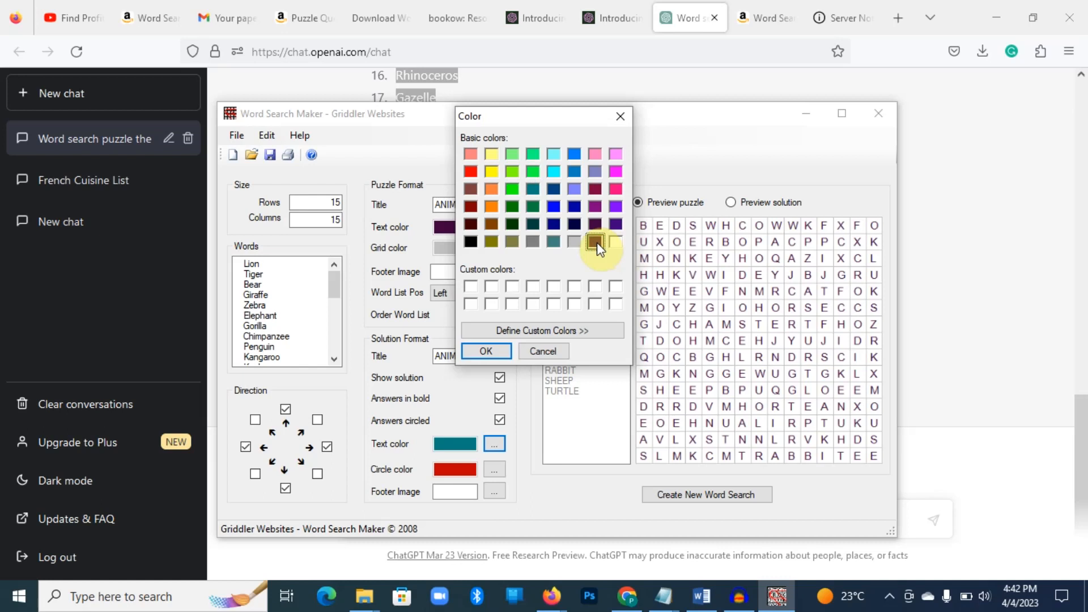
{"action": "left_click", "coordinate": [491, 351]}
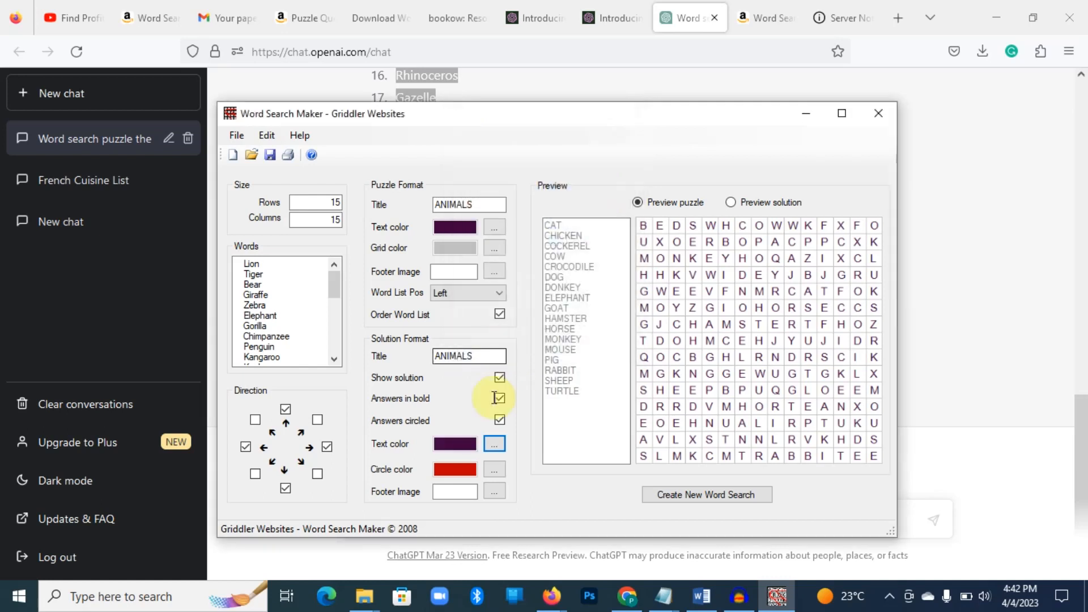
{"action": "left_click", "coordinate": [497, 473]}
{"action": "left_click", "coordinate": [596, 243]}
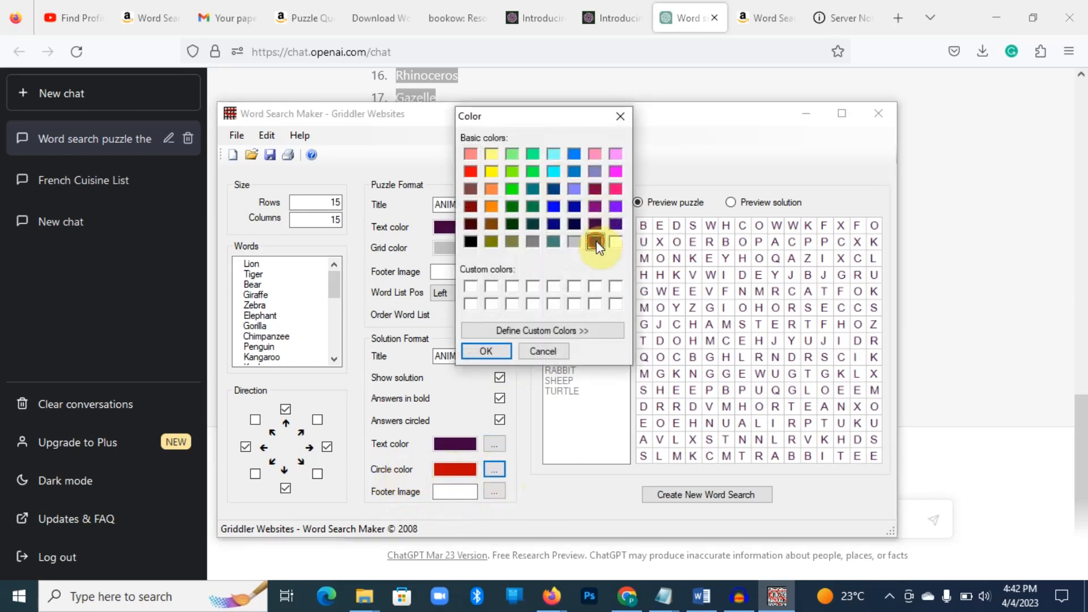
{"action": "left_click", "coordinate": [492, 351]}
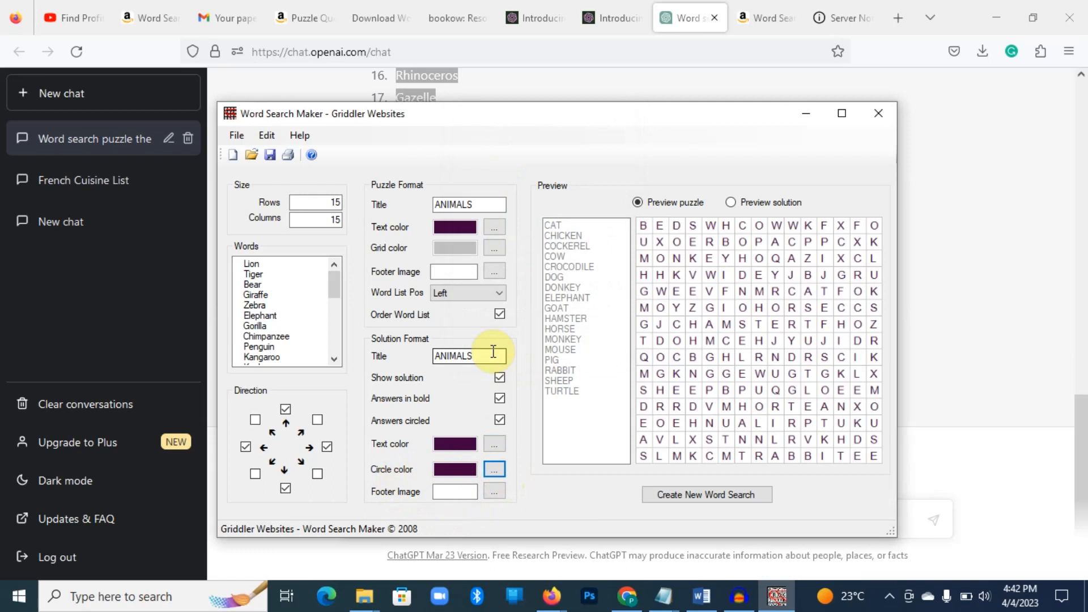
Generate a new word search from the animal word list and preview its solution.
{"action": "left_click_drag", "start_coordinate": [239, 262], "coordinate": [334, 273]}
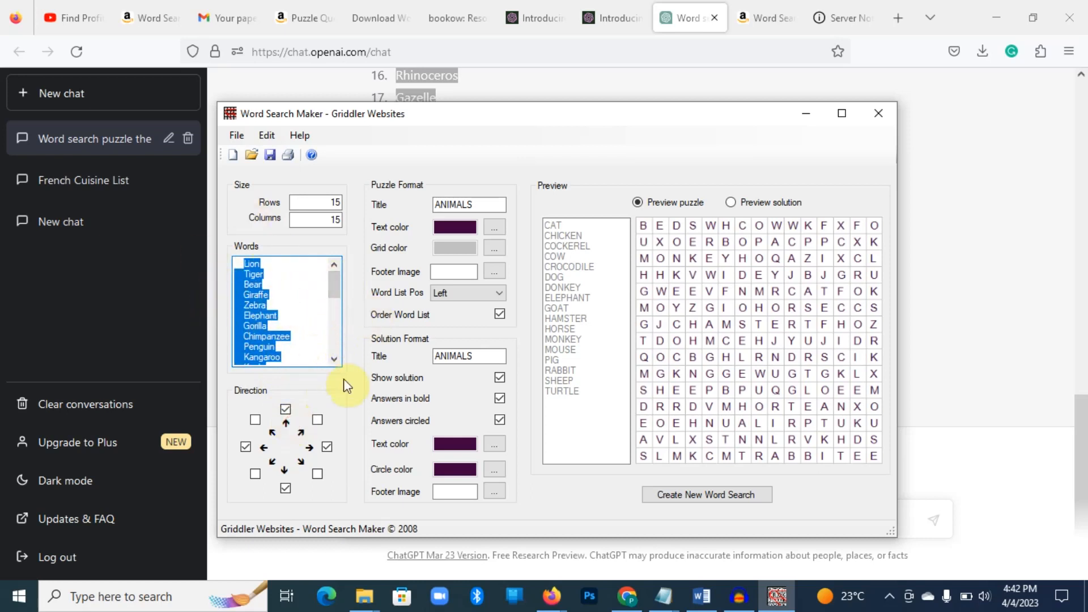
{"action": "left_click", "coordinate": [697, 503]}
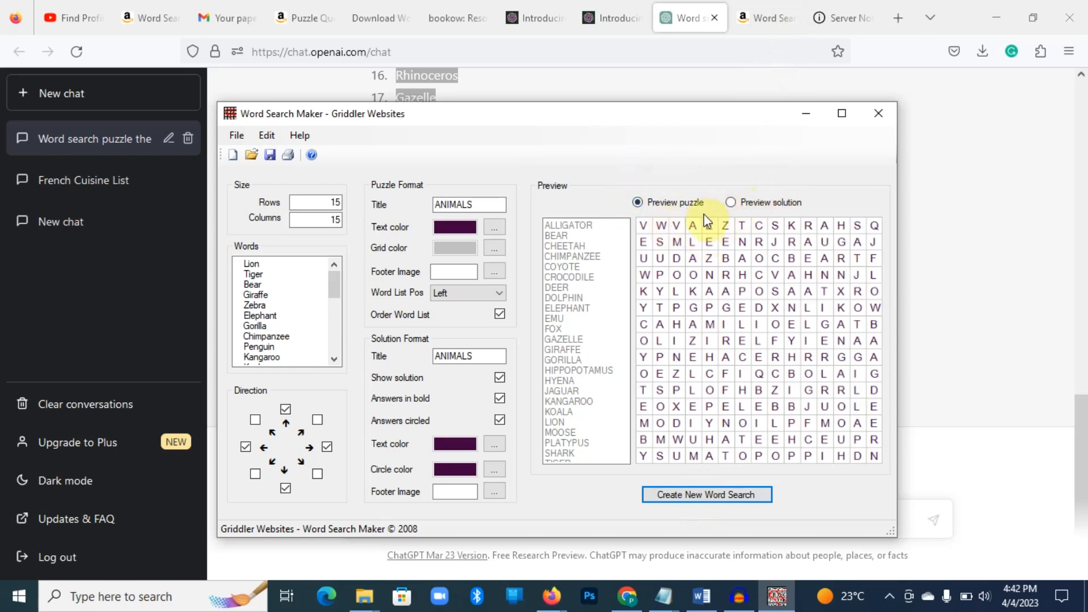
{"action": "left_click", "coordinate": [731, 203]}
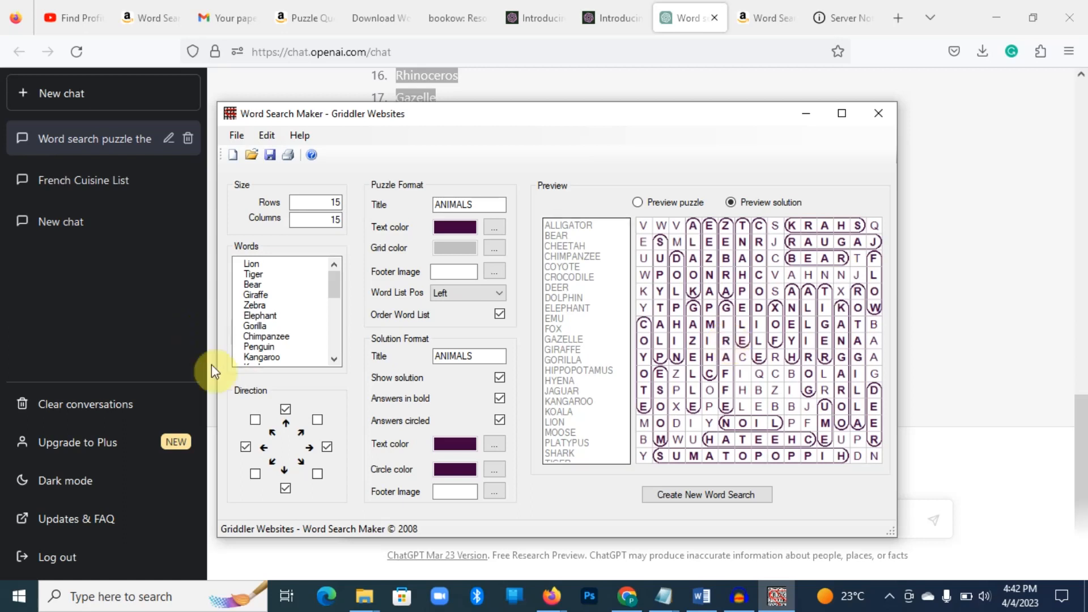
Turn off the up and down directions and generate a puzzle with only left and right words.
{"action": "left_click", "coordinate": [286, 486]}
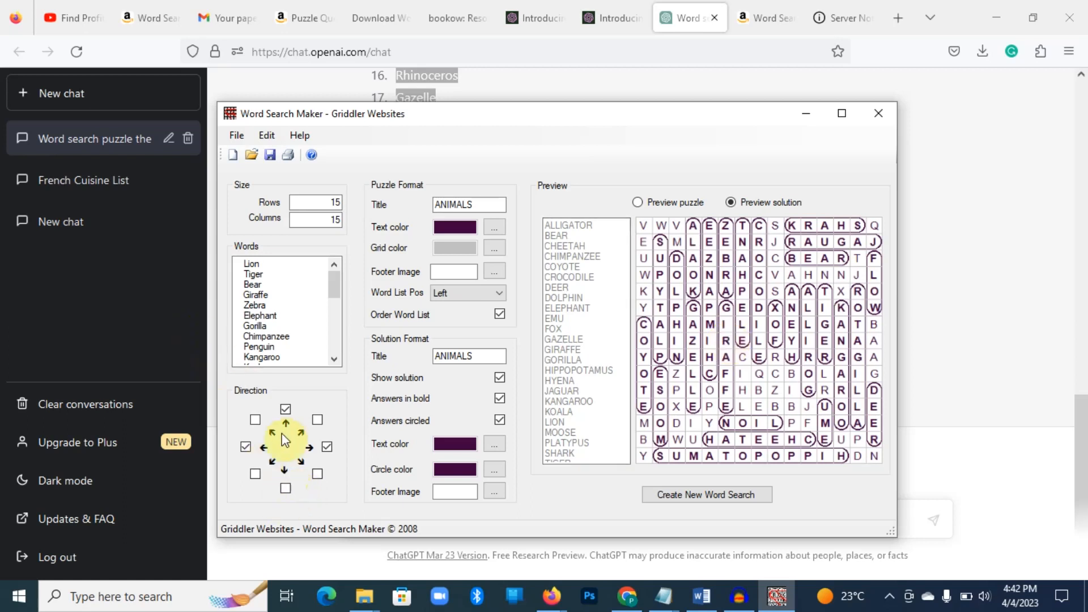
{"action": "left_click", "coordinate": [285, 409]}
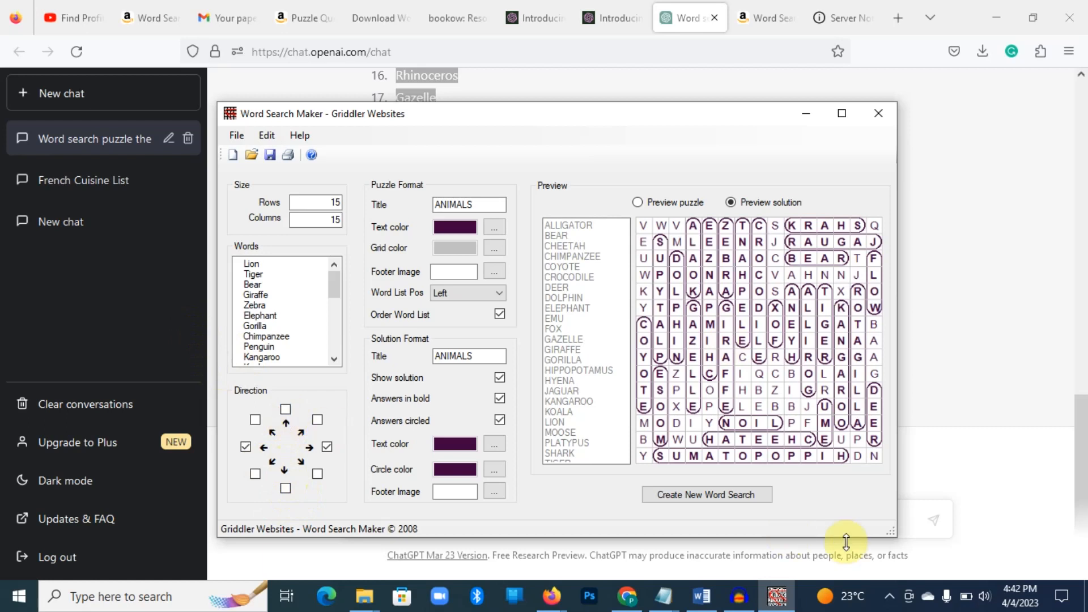
{"action": "left_click", "coordinate": [725, 494]}
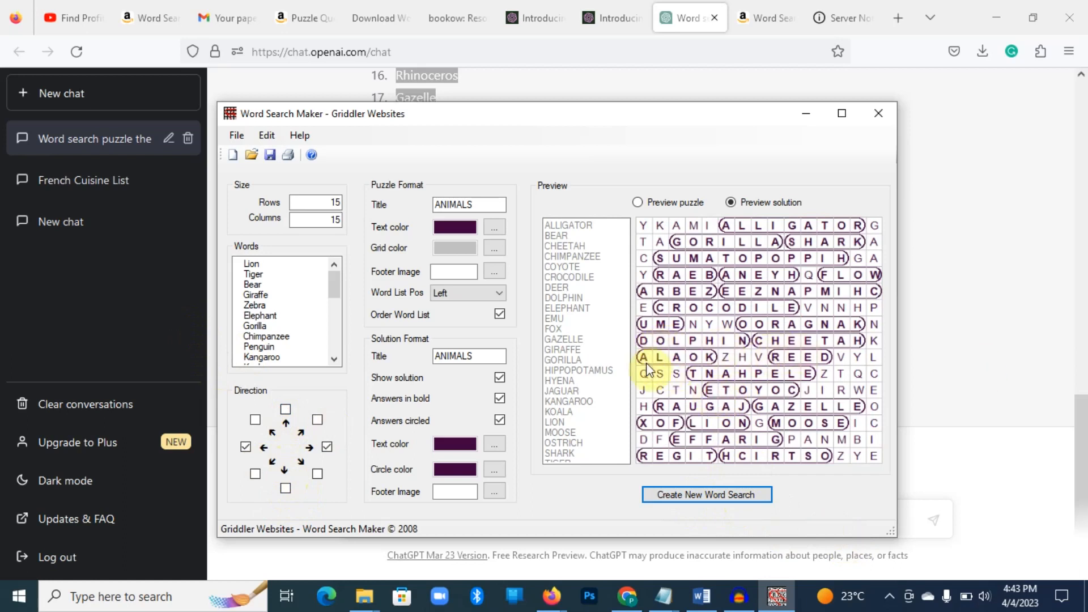
Turn off the right direction and generate a puzzle whose words run only left.
{"action": "left_click", "coordinate": [326, 447]}
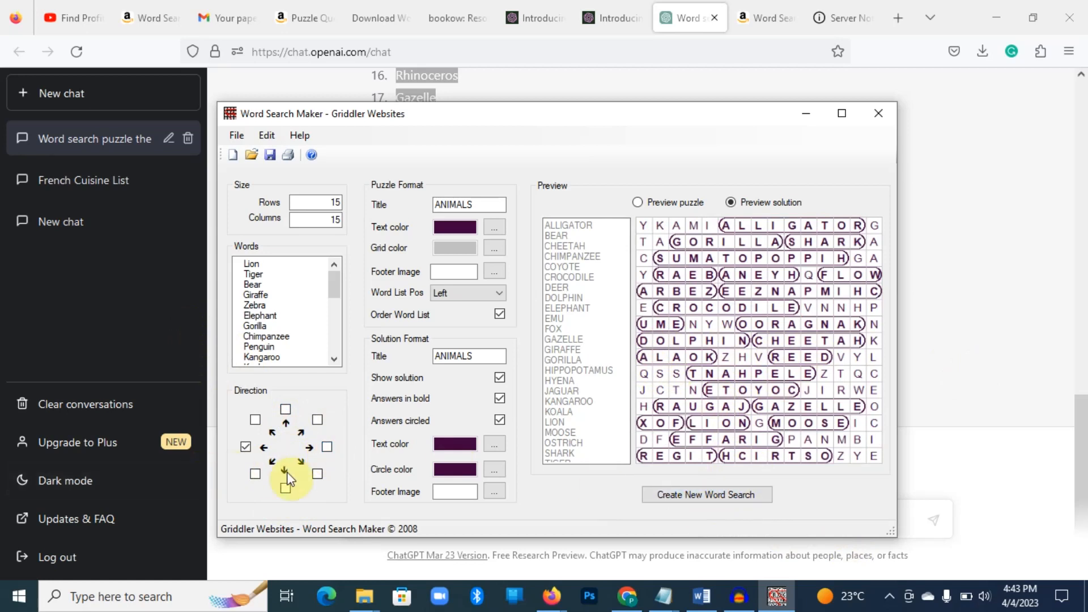
{"action": "left_click", "coordinate": [245, 448]}
{"action": "left_click", "coordinate": [726, 492]}
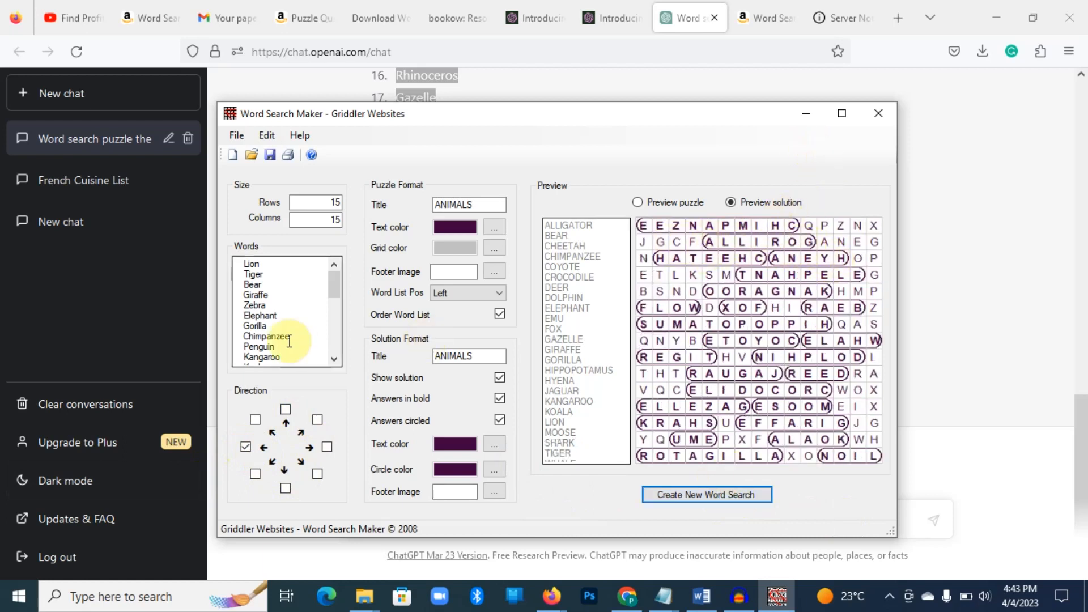
Replace the left direction with up and generate a puzzle whose words run only upward.
{"action": "left_click", "coordinate": [244, 448]}
{"action": "left_click", "coordinate": [285, 410]}
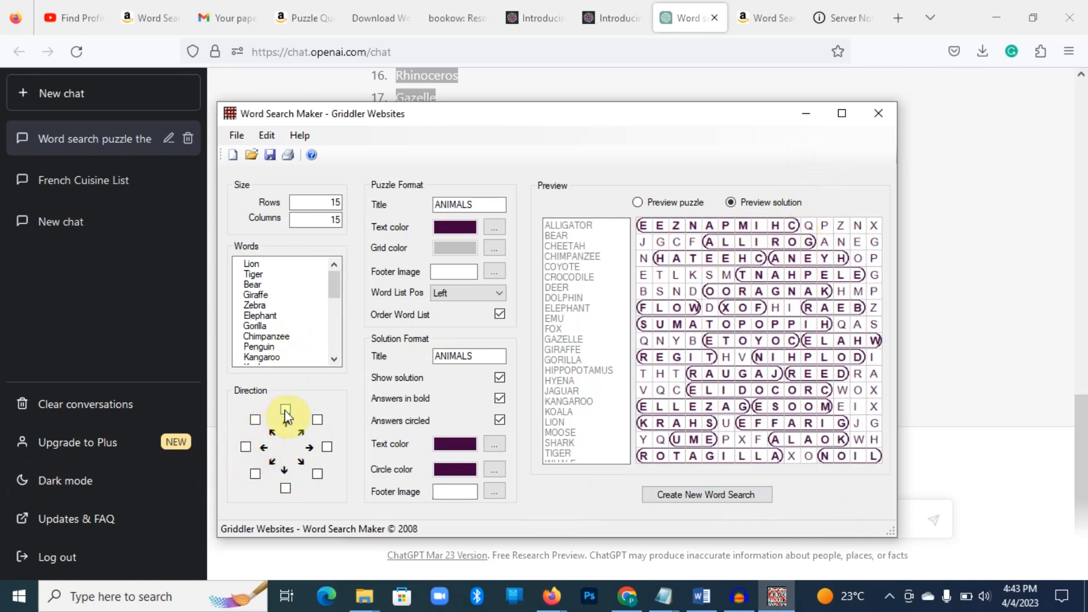
{"action": "left_click", "coordinate": [687, 497]}
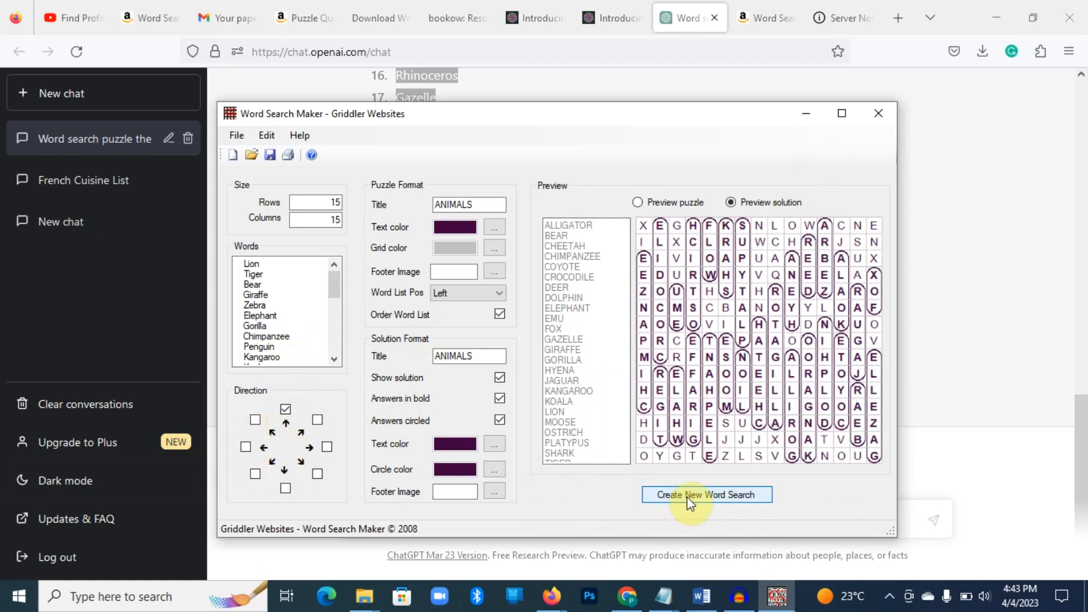
Replace the up direction with down and generate a puzzle whose words run only downward.
{"action": "left_click", "coordinate": [287, 488]}
{"action": "left_click", "coordinate": [285, 409]}
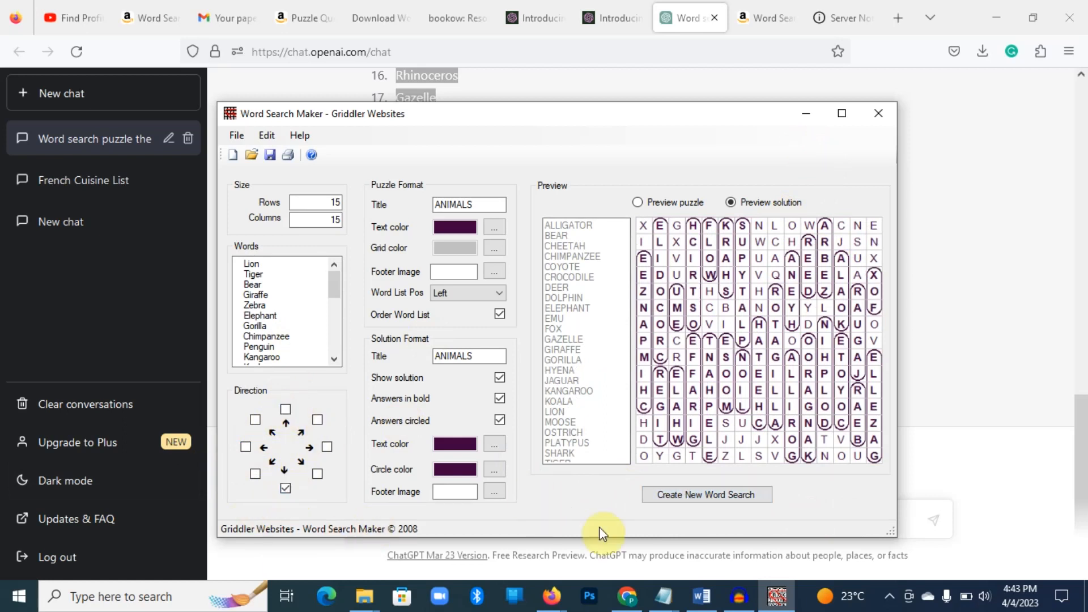
{"action": "left_click", "coordinate": [689, 496]}
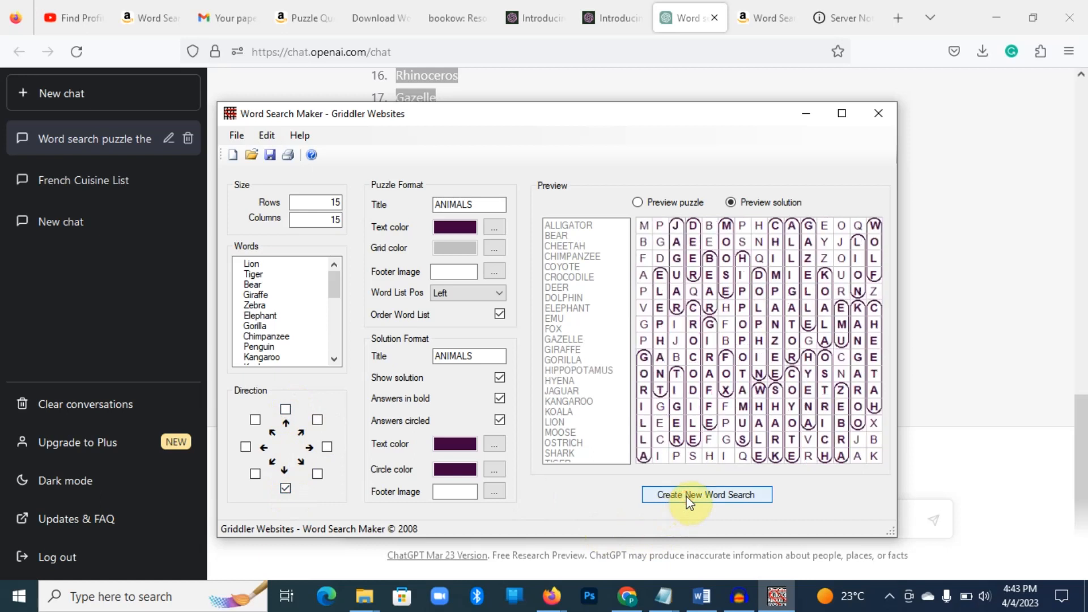
Add the up, right, upper-right and lower-right directions to down and generate a new word search.
{"action": "left_click", "coordinate": [317, 422]}
{"action": "left_click", "coordinate": [328, 448]}
{"action": "left_click", "coordinate": [285, 410]}
{"action": "left_click", "coordinate": [692, 494]}
Regenerate the word search repeatedly with the same five directions to try out different word layouts.
{"action": "left_click", "coordinate": [689, 497]}
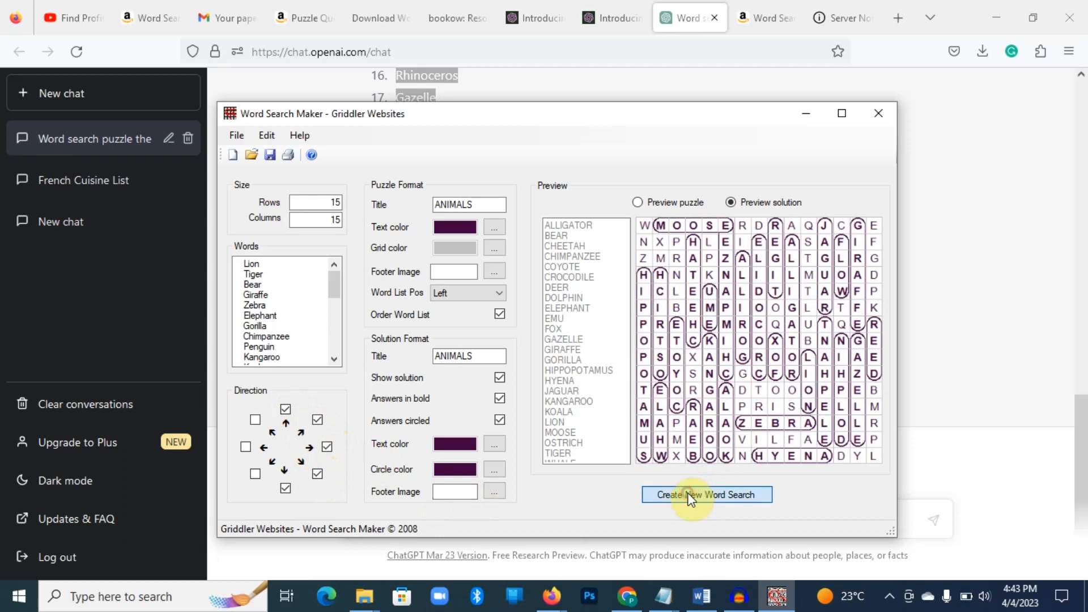
{"action": "left_click", "coordinate": [689, 497]}
{"action": "left_click", "coordinate": [691, 496]}
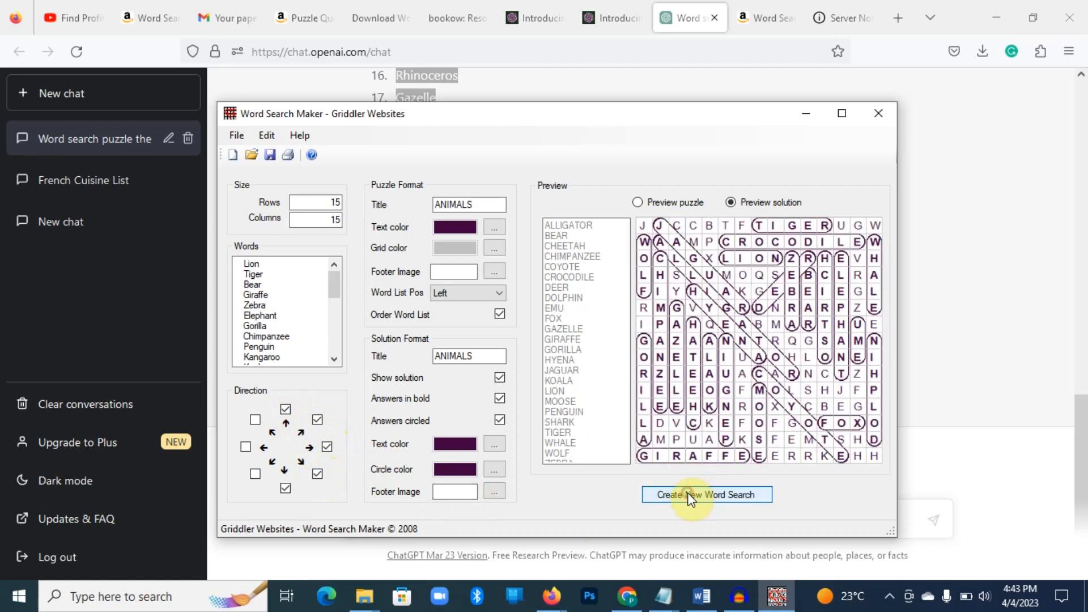
{"action": "left_click", "coordinate": [690, 497]}
{"action": "left_click", "coordinate": [690, 497]}
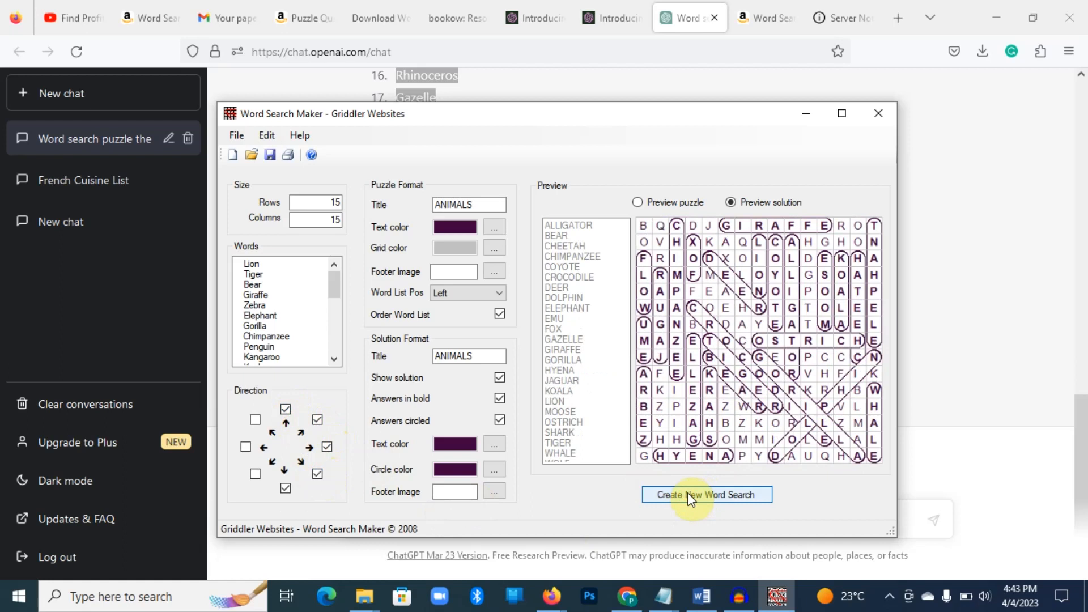
{"action": "left_click", "coordinate": [691, 497]}
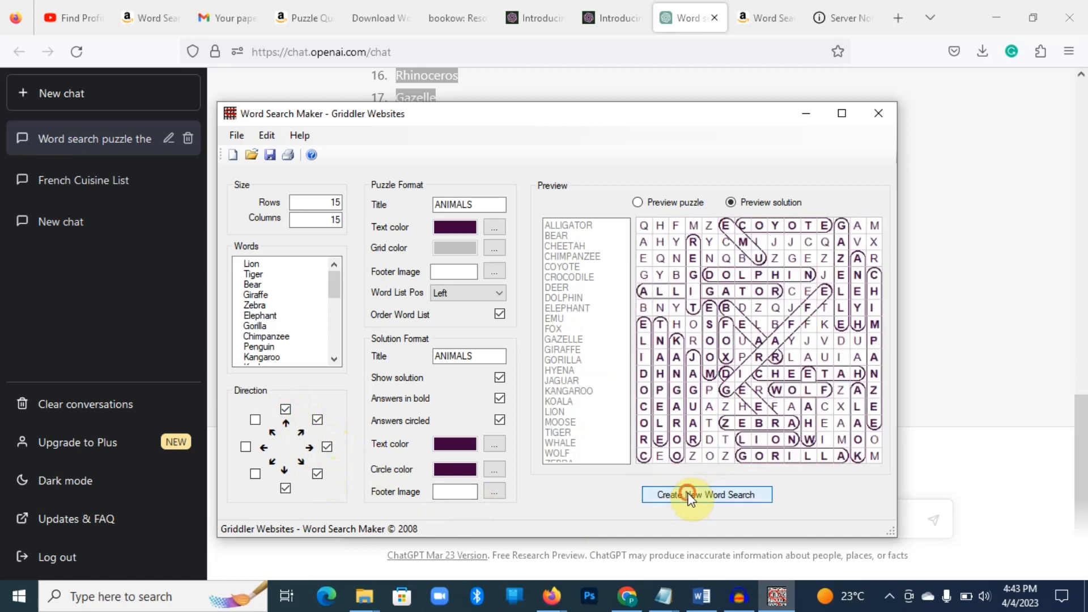
{"action": "left_click", "coordinate": [690, 497]}
{"action": "left_click", "coordinate": [690, 497]}
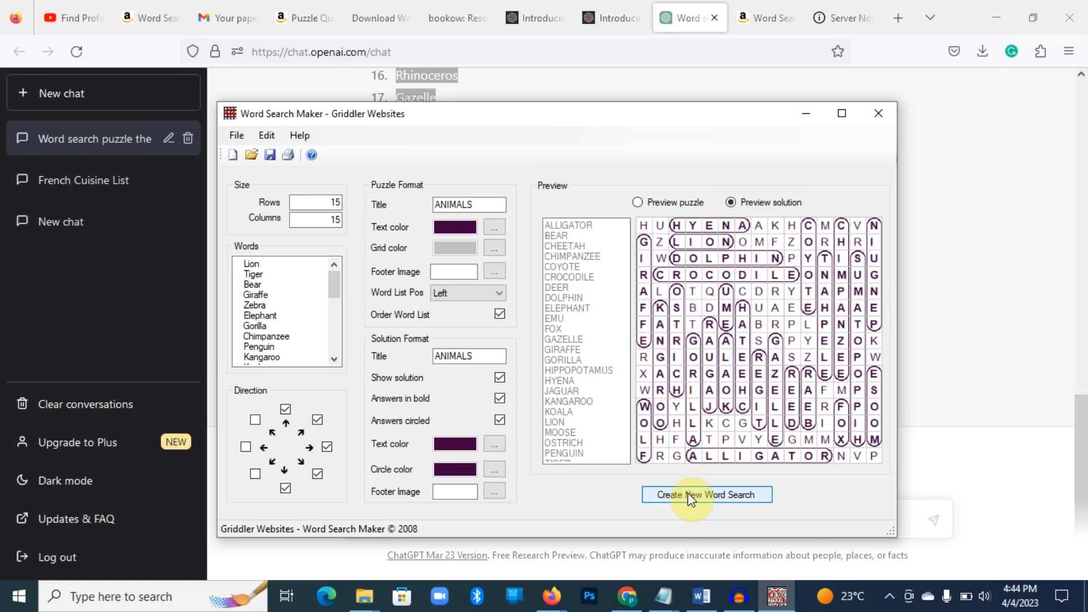
{"action": "left_click", "coordinate": [691, 496]}
{"action": "left_click", "coordinate": [691, 497]}
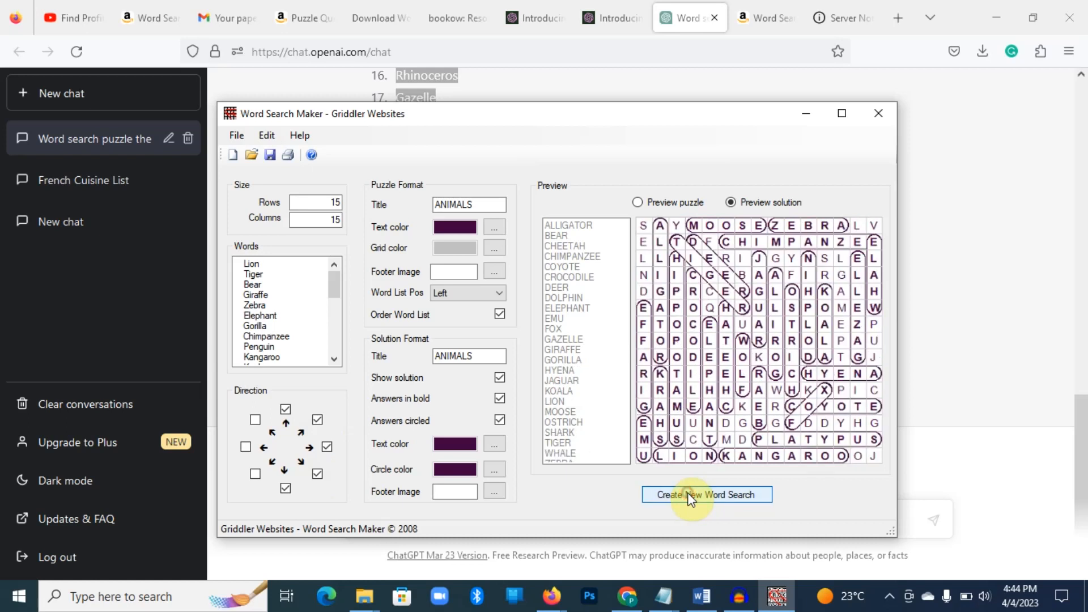
{"action": "left_click", "coordinate": [690, 496]}
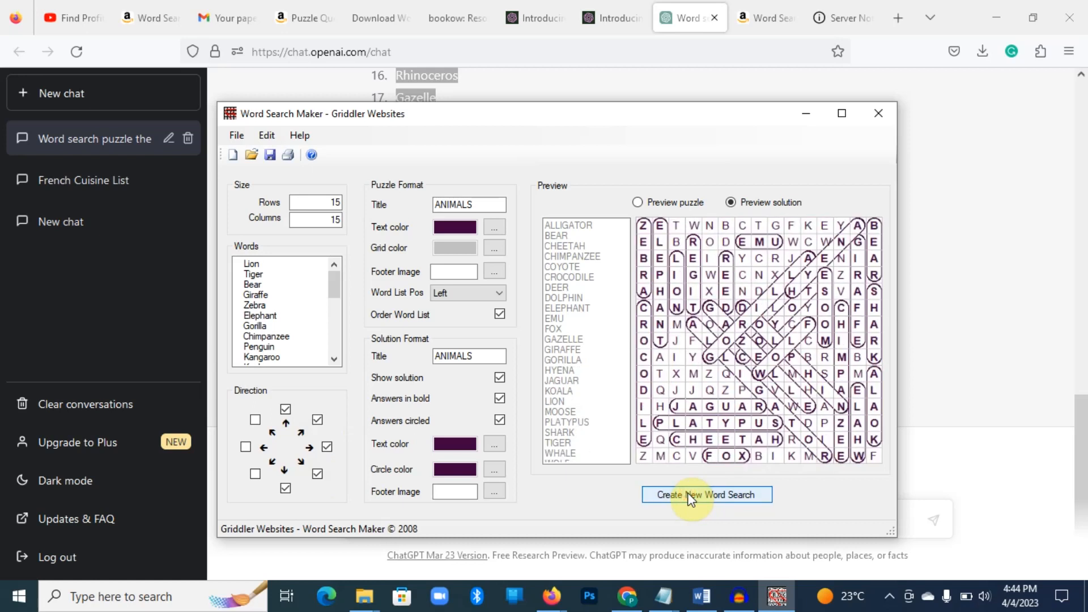
{"action": "left_click", "coordinate": [690, 496]}
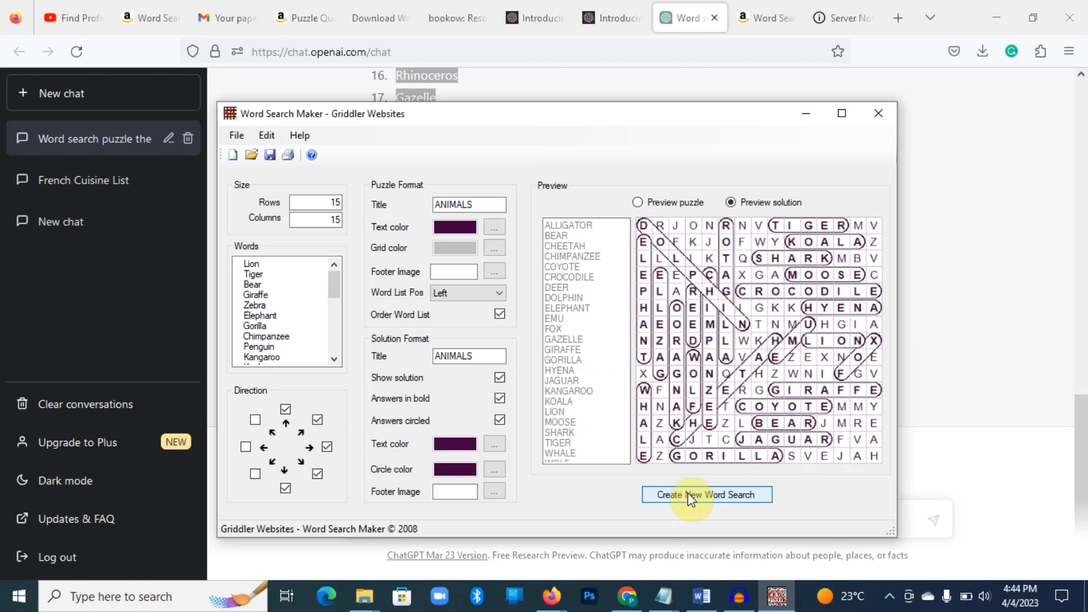
{"action": "left_click", "coordinate": [691, 497]}
{"action": "left_click", "coordinate": [691, 497]}
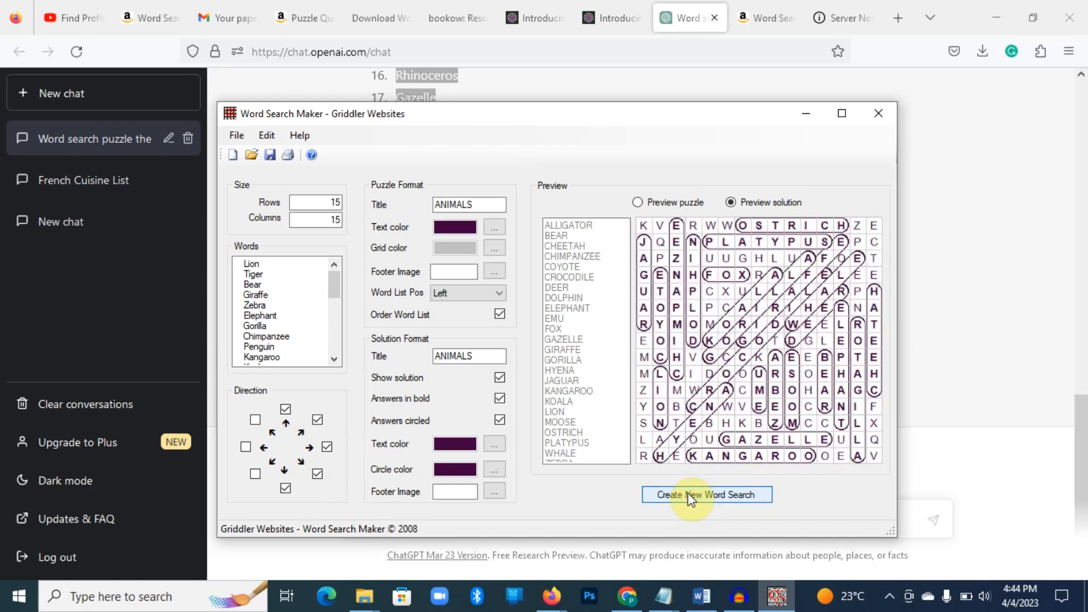
{"action": "left_click", "coordinate": [690, 496]}
{"action": "left_click", "coordinate": [691, 497]}
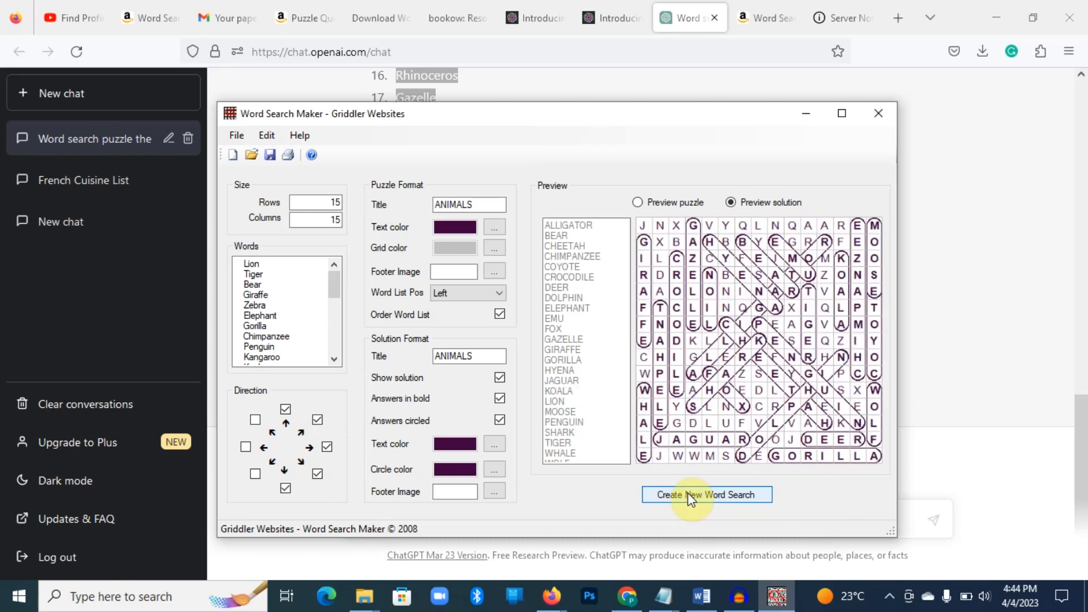
Remove the up and upper-right directions and regenerate the word search several times using only right, lower-right and down.
{"action": "left_click", "coordinate": [285, 409]}
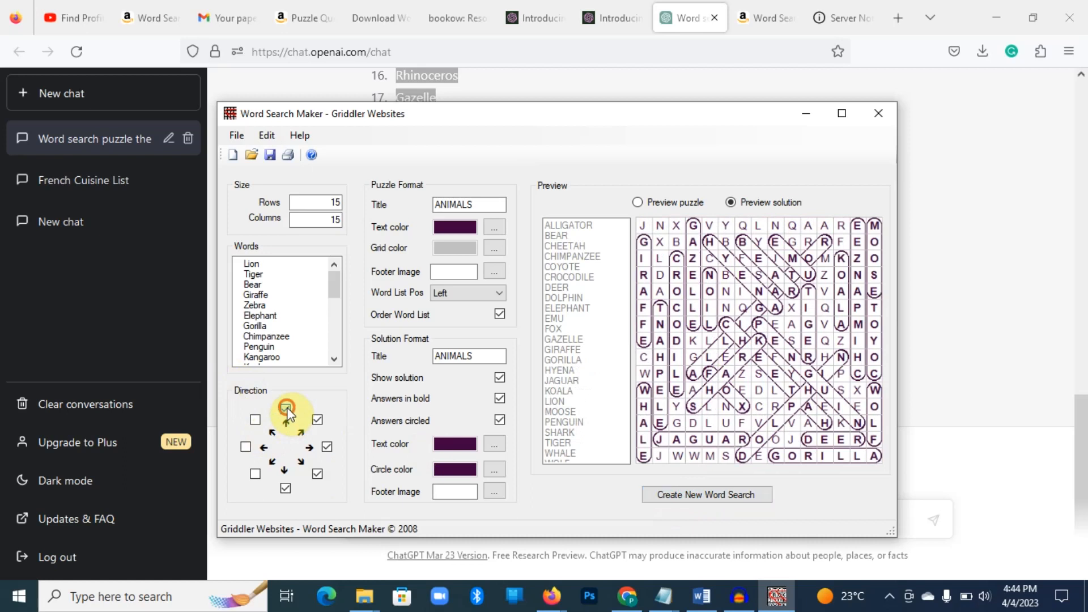
{"action": "left_click", "coordinate": [320, 421]}
{"action": "left_click", "coordinate": [700, 495]}
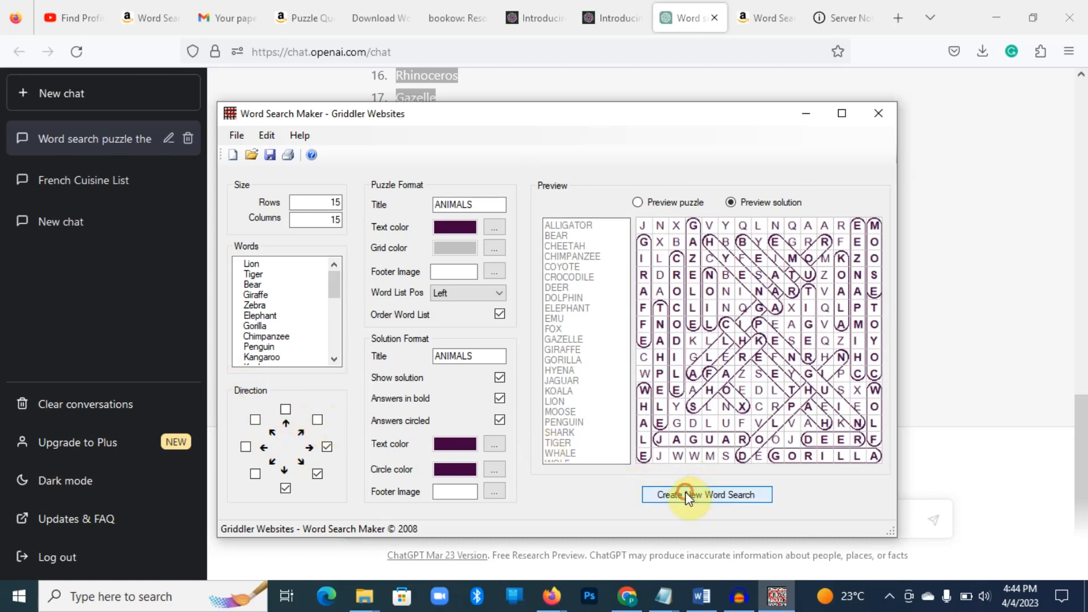
{"action": "left_click", "coordinate": [688, 498]}
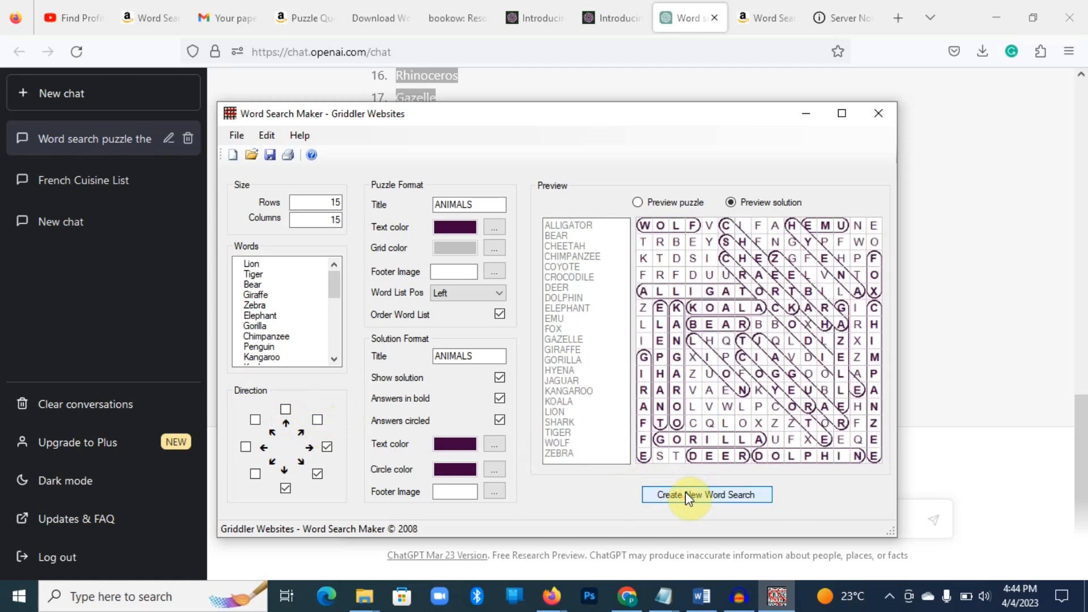
{"action": "left_click", "coordinate": [688, 498]}
{"action": "left_click", "coordinate": [688, 498]}
{"action": "left_click", "coordinate": [688, 497]}
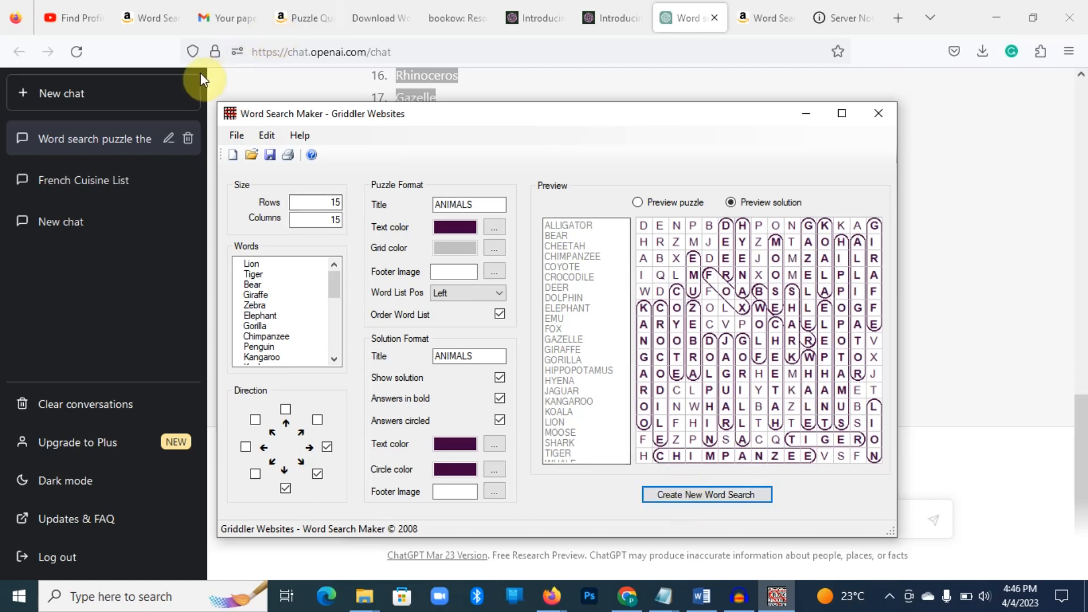
Begin saving the project and create and open a new folder named WORDSEARCH on the Desktop as its location.
{"action": "left_click", "coordinate": [233, 137]}
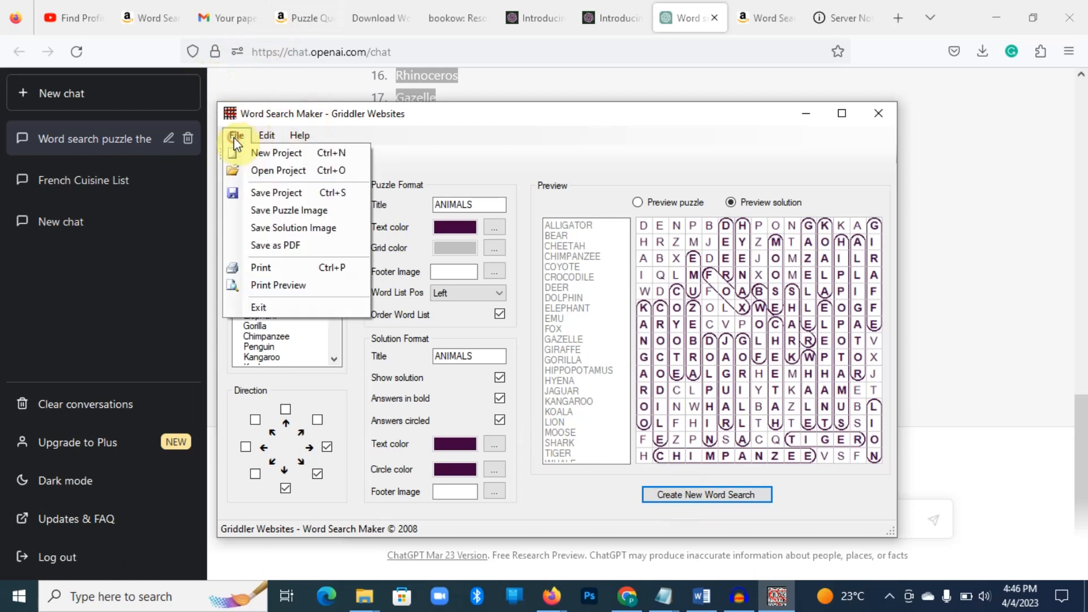
{"action": "left_click", "coordinate": [279, 195]}
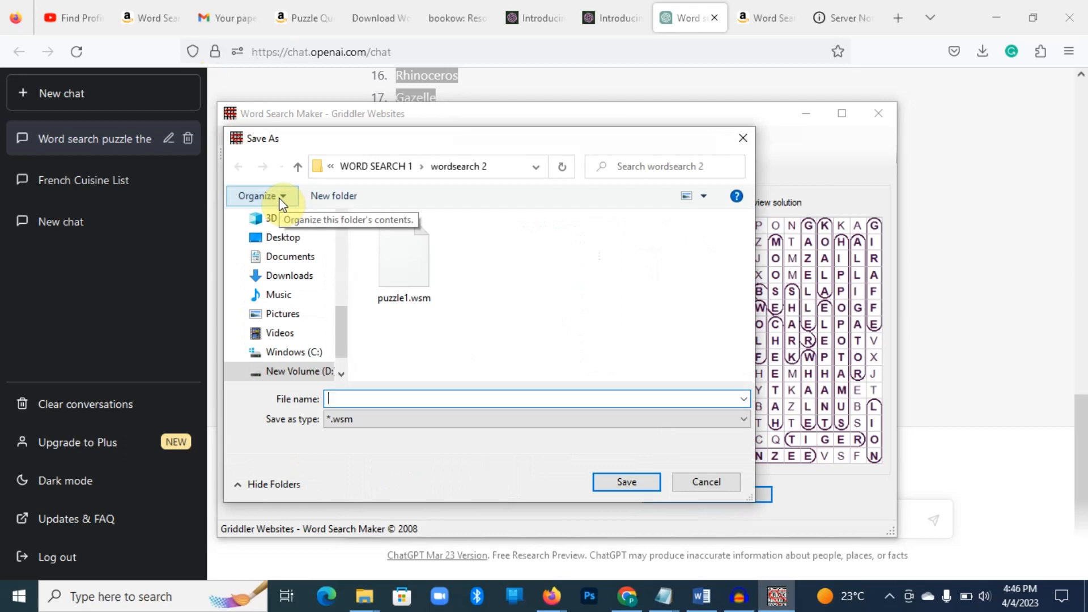
{"action": "left_click", "coordinate": [280, 240]}
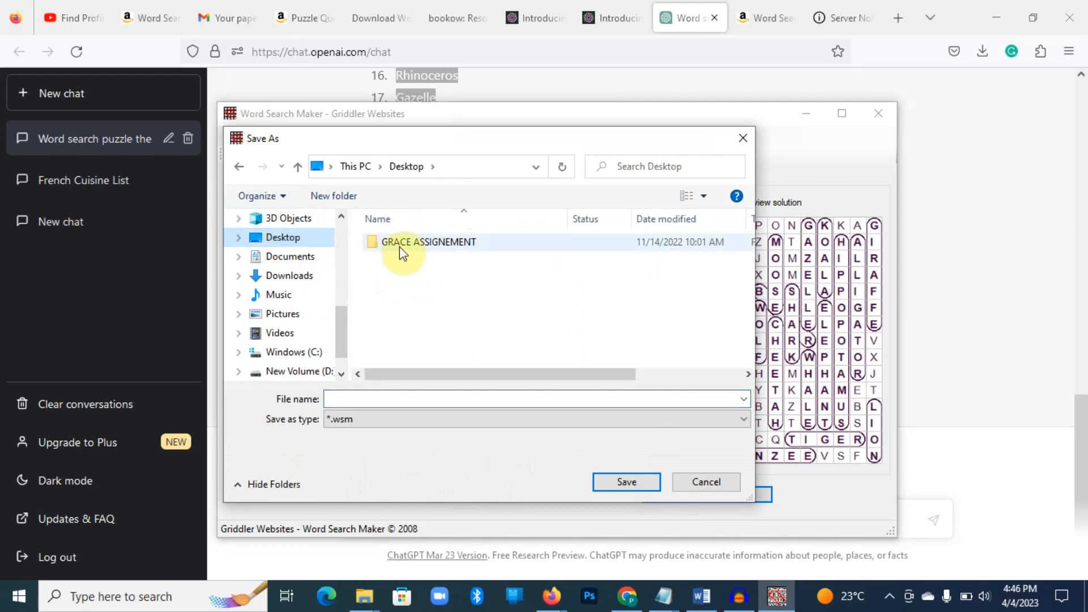
{"action": "left_click", "coordinate": [335, 194]}
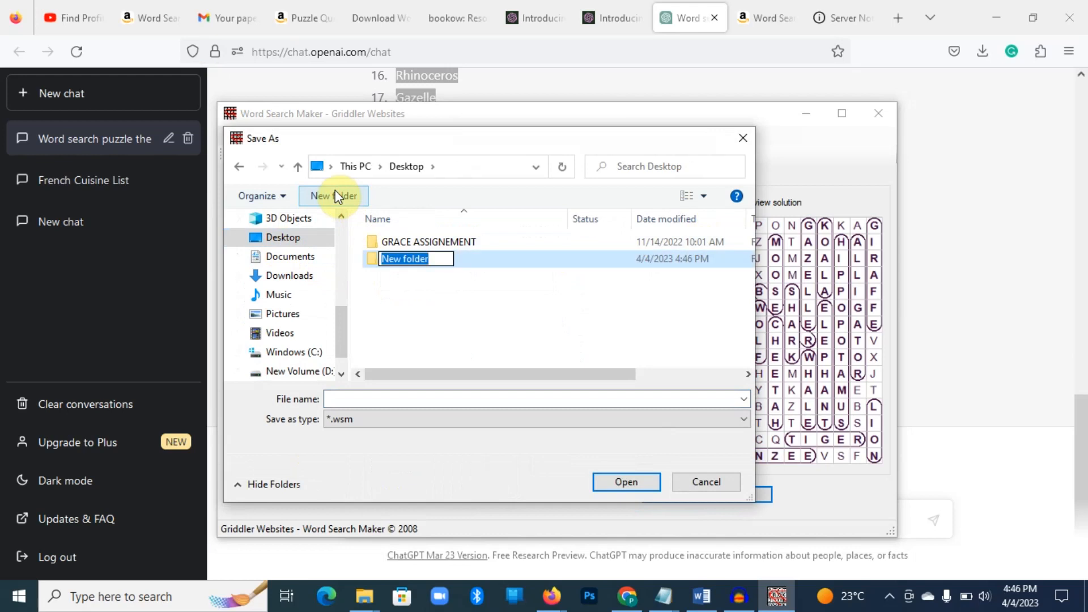
{"action": "type", "text": "W"}
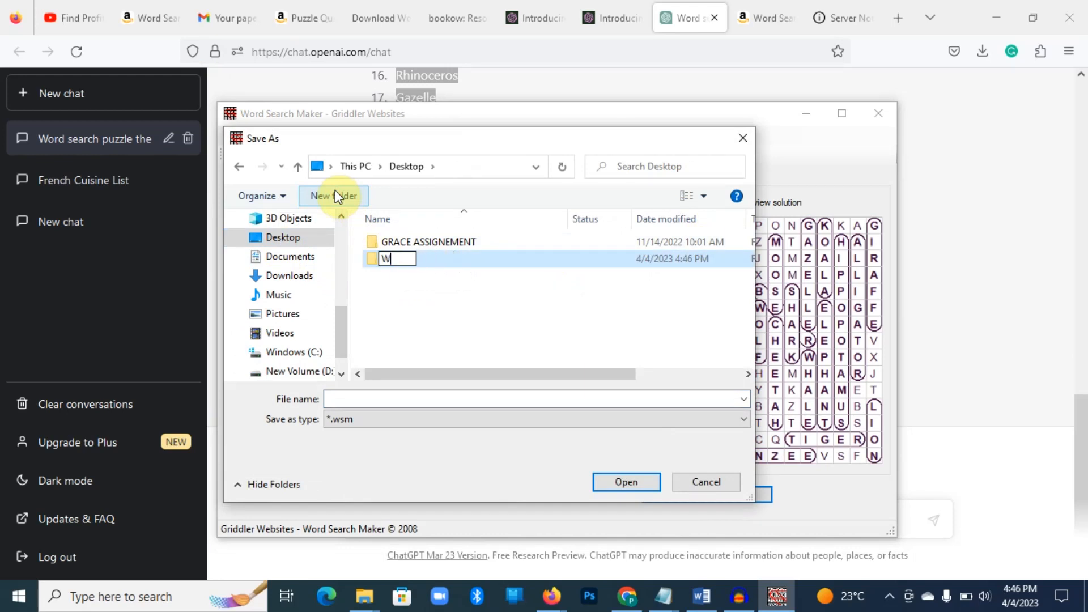
{"action": "type", "text": "ORDSEARCH"}
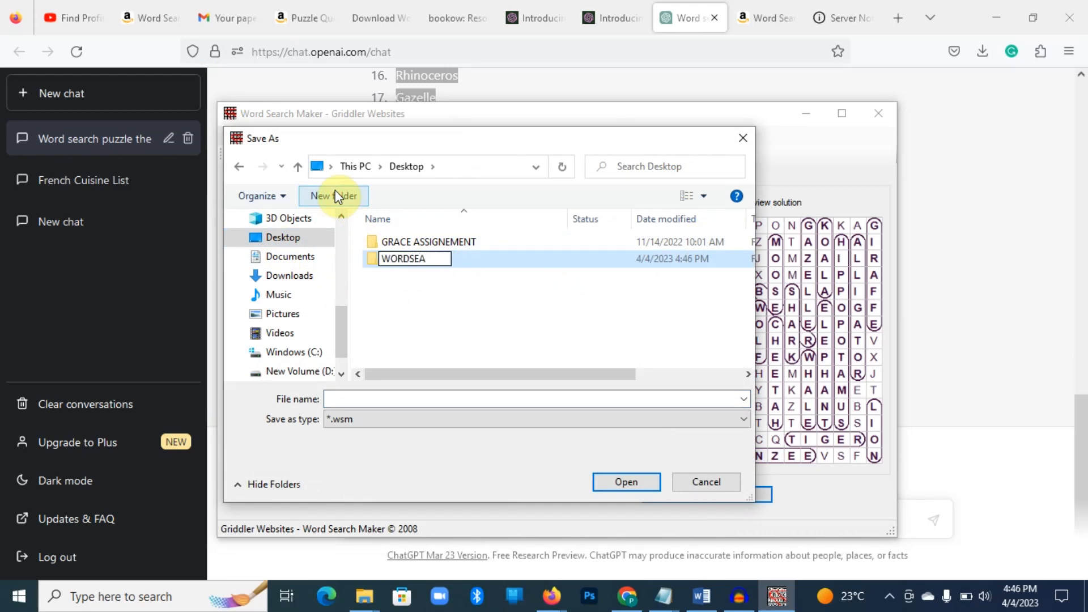
{"action": "key", "text": "Return"}
{"action": "key", "text": "Return"}
Save the project as PUZZLE 1 in the WORDSEARCH folder.
{"action": "left_click", "coordinate": [339, 400]}
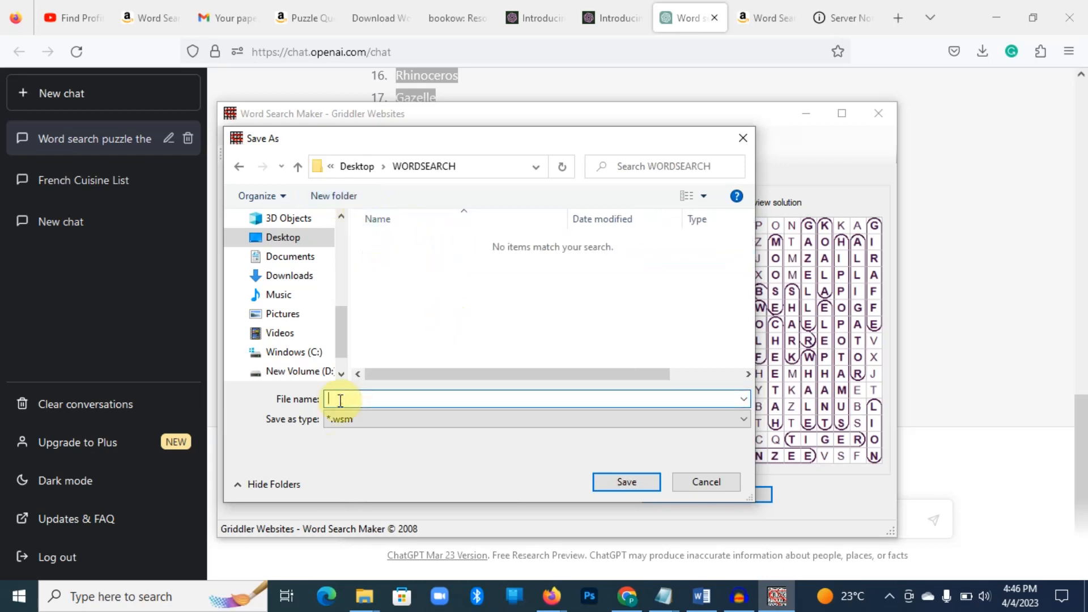
{"action": "type", "text": "PUZZLE 1"}
{"action": "left_click", "coordinate": [633, 483]}
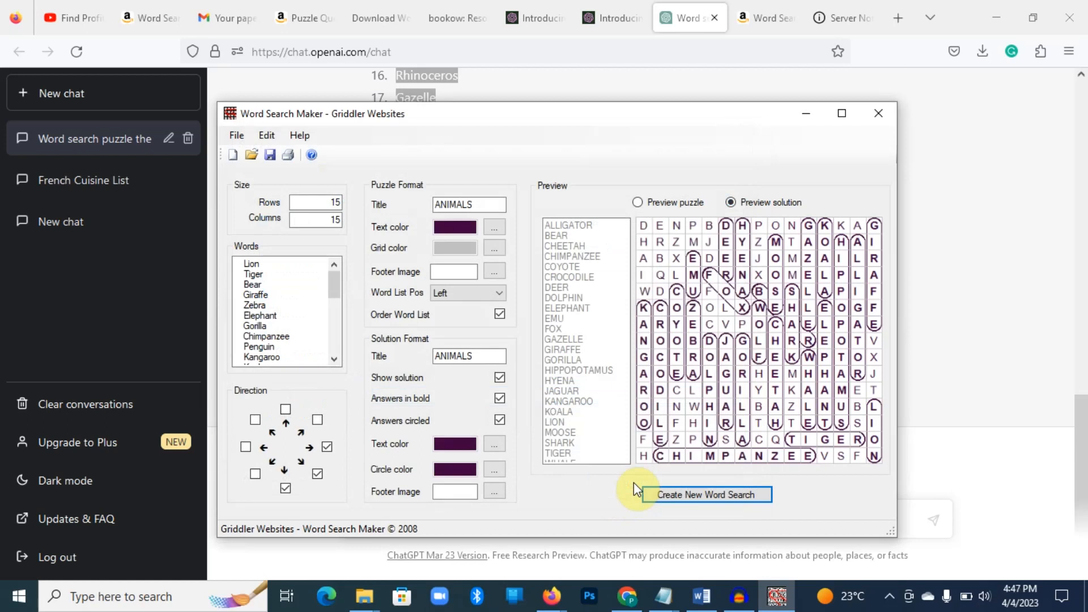
Begin saving the puzzle image and choose JPG as its file type.
{"action": "left_click", "coordinate": [236, 138]}
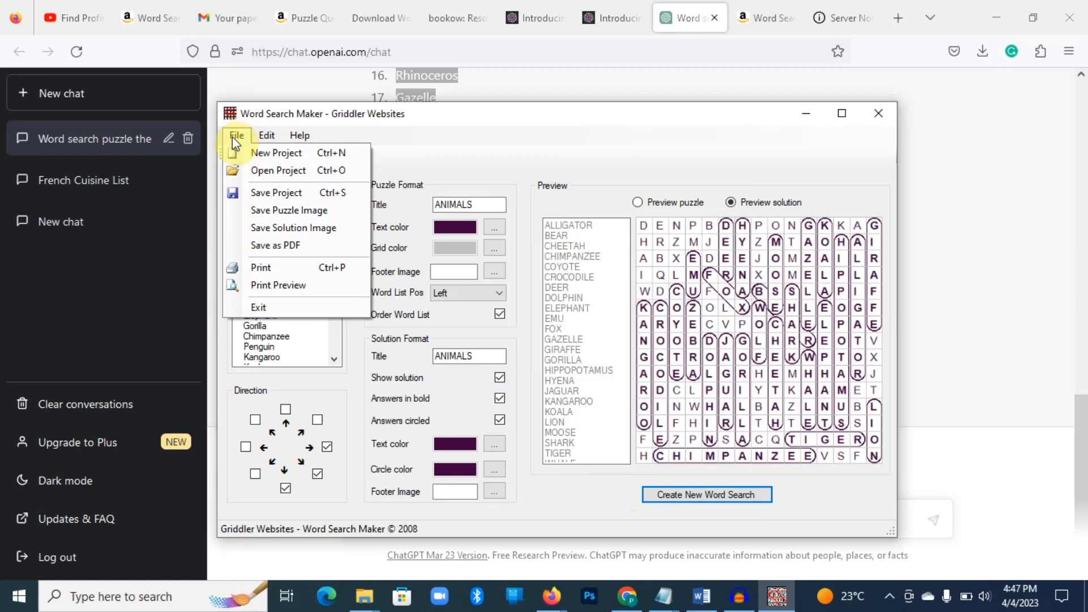
{"action": "left_click", "coordinate": [296, 213]}
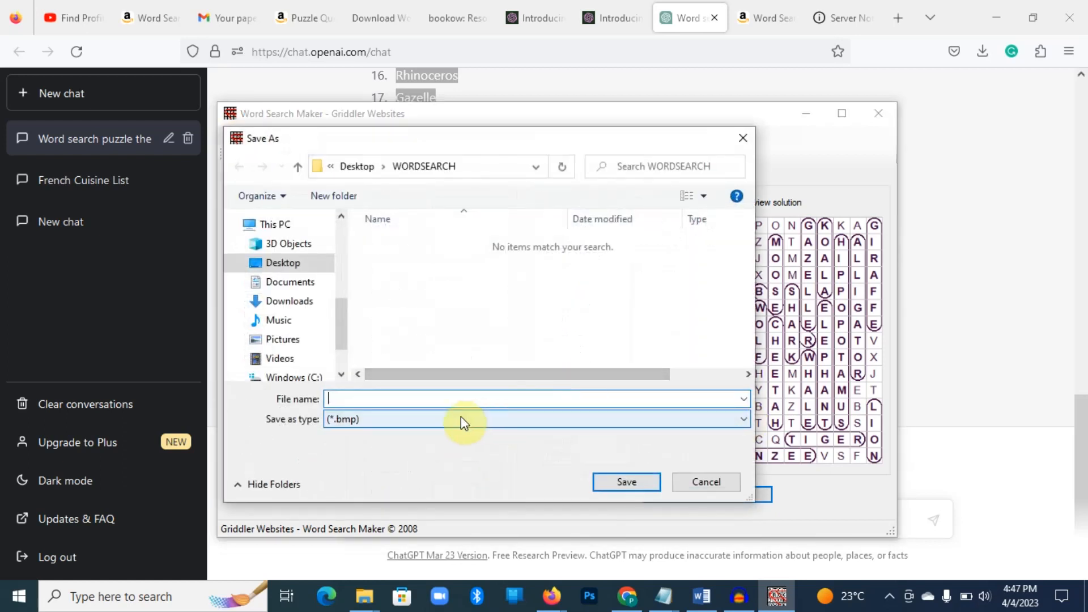
{"action": "left_click", "coordinate": [346, 420]}
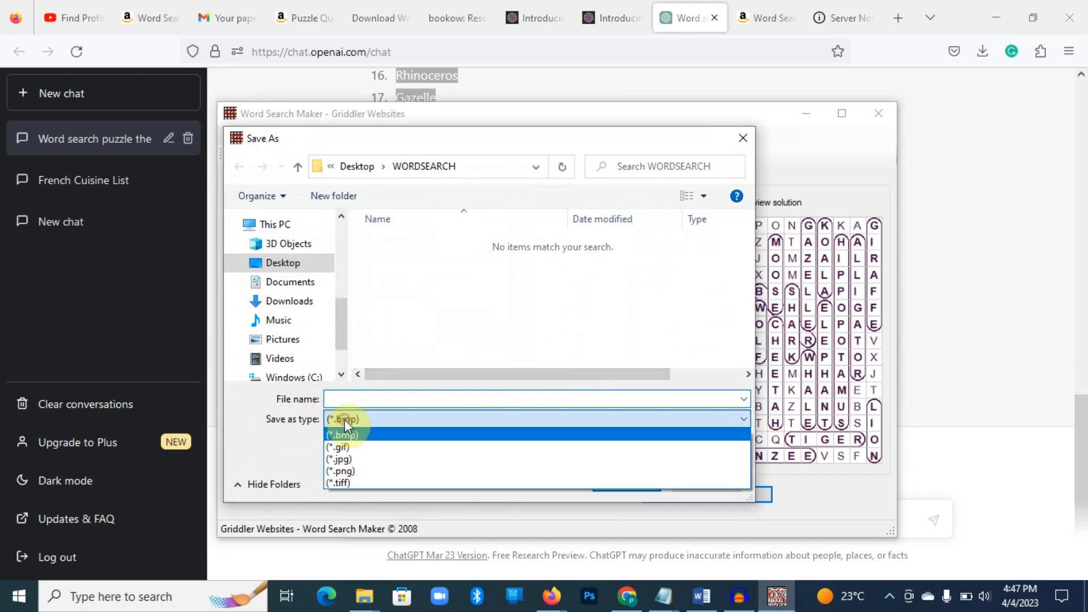
{"action": "left_click", "coordinate": [341, 460]}
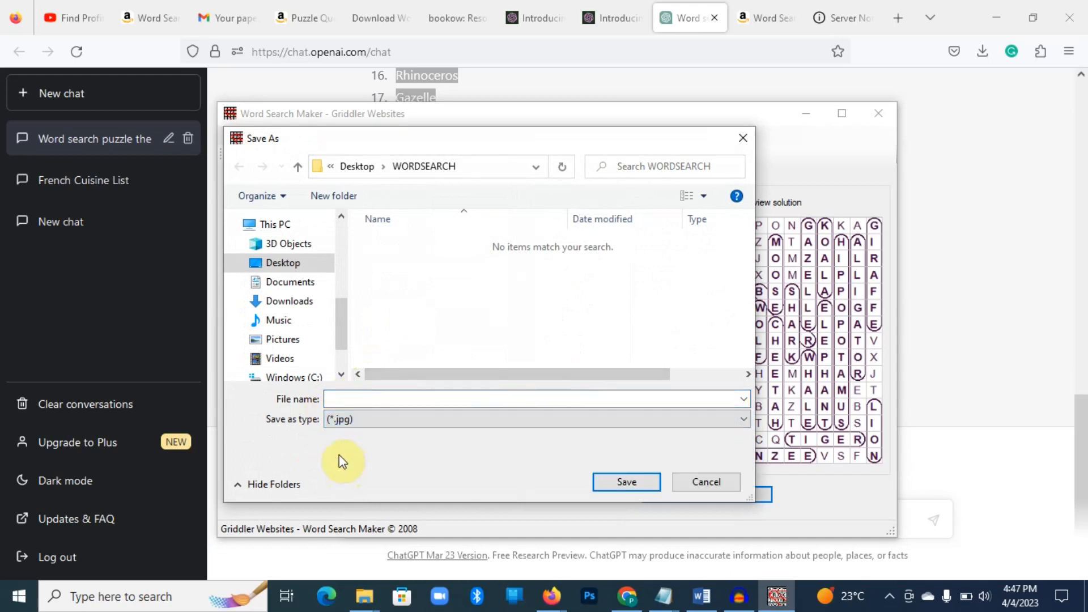
{"action": "left_click", "coordinate": [343, 422]}
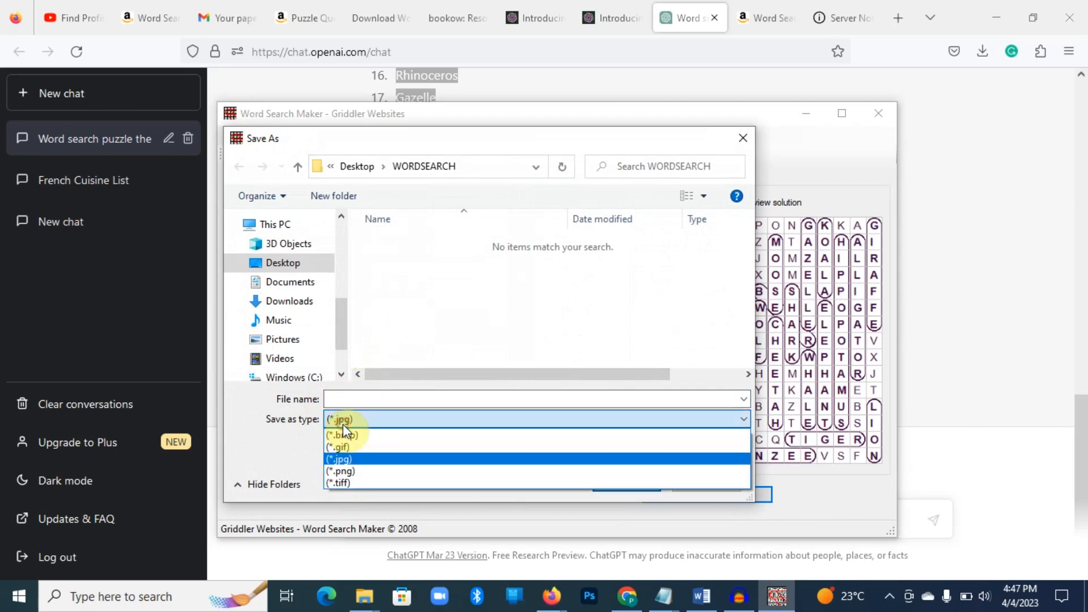
{"action": "left_click", "coordinate": [343, 462]}
Name the puzzle image PUZZLE 1 and save it in the WORDSEARCH folder.
{"action": "left_click", "coordinate": [352, 397]}
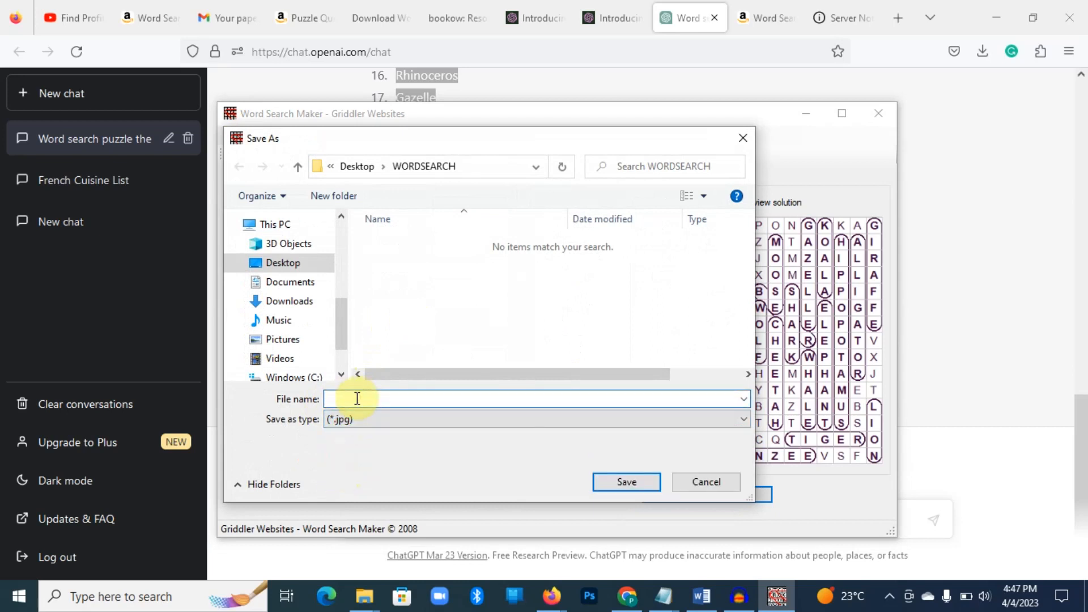
{"action": "type", "text": "PU"}
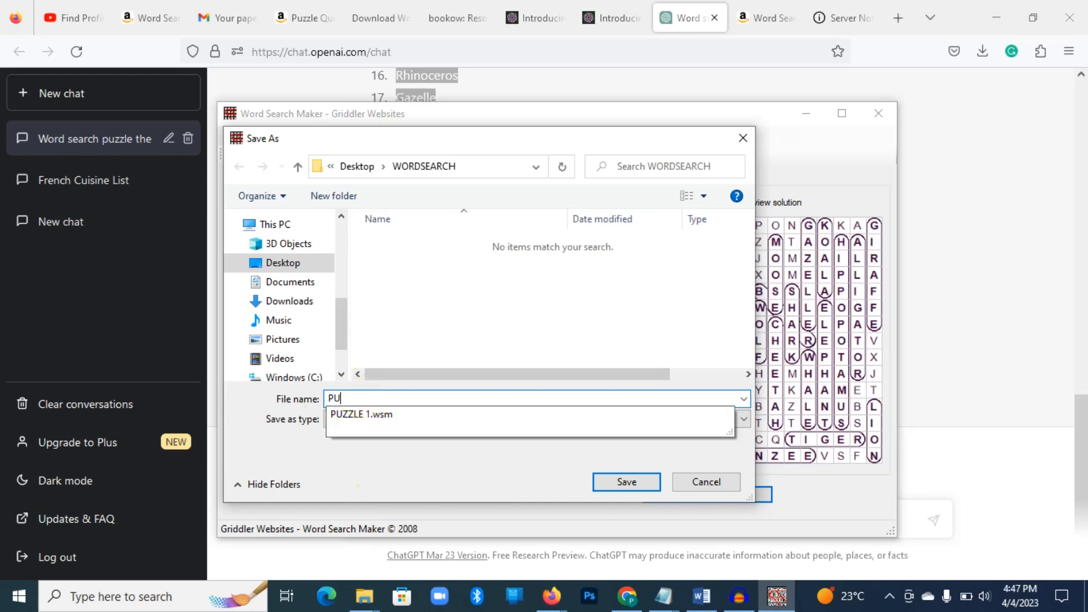
{"action": "left_click", "coordinate": [369, 415]}
{"action": "left_click", "coordinate": [402, 398]}
{"action": "key", "text": "BackSpace"}
{"action": "key", "text": "BackSpace"}
{"action": "key", "text": "BackSpace"}
{"action": "key", "text": "BackSpace"}
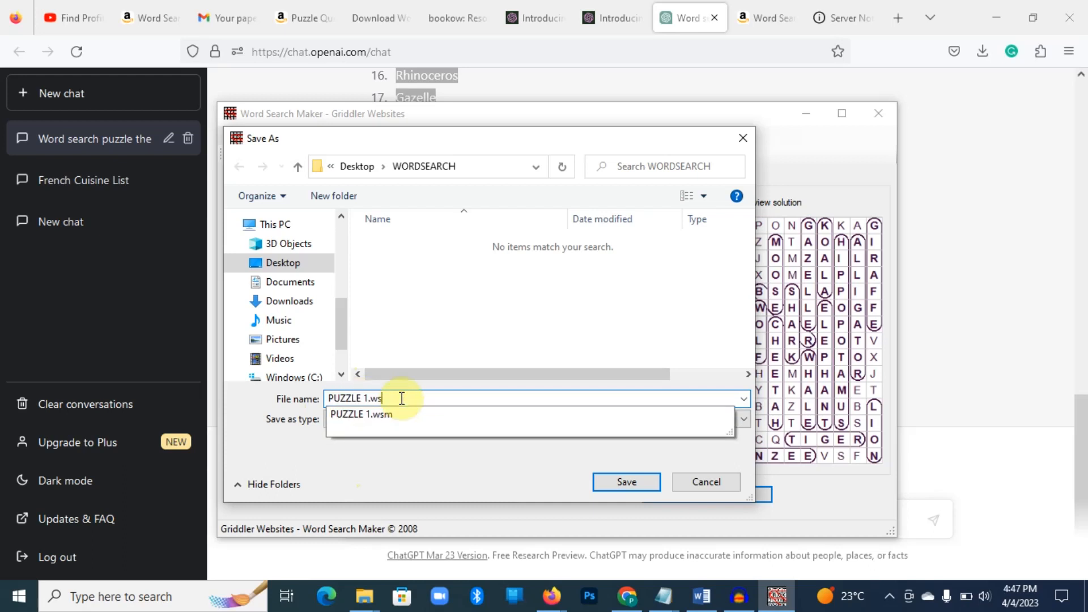
{"action": "left_click", "coordinate": [503, 487]}
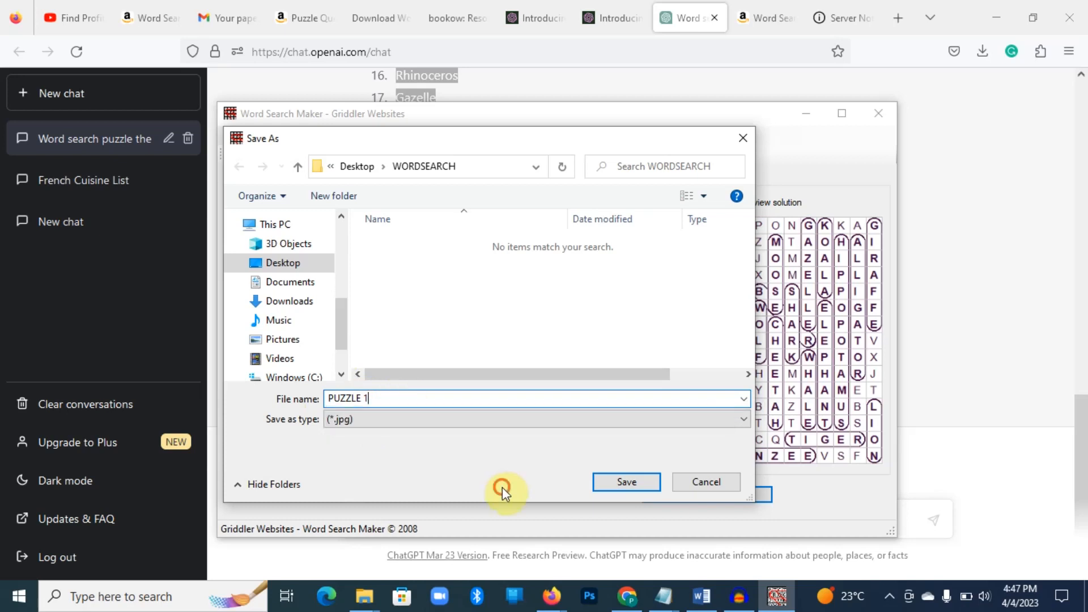
{"action": "left_click", "coordinate": [620, 481]}
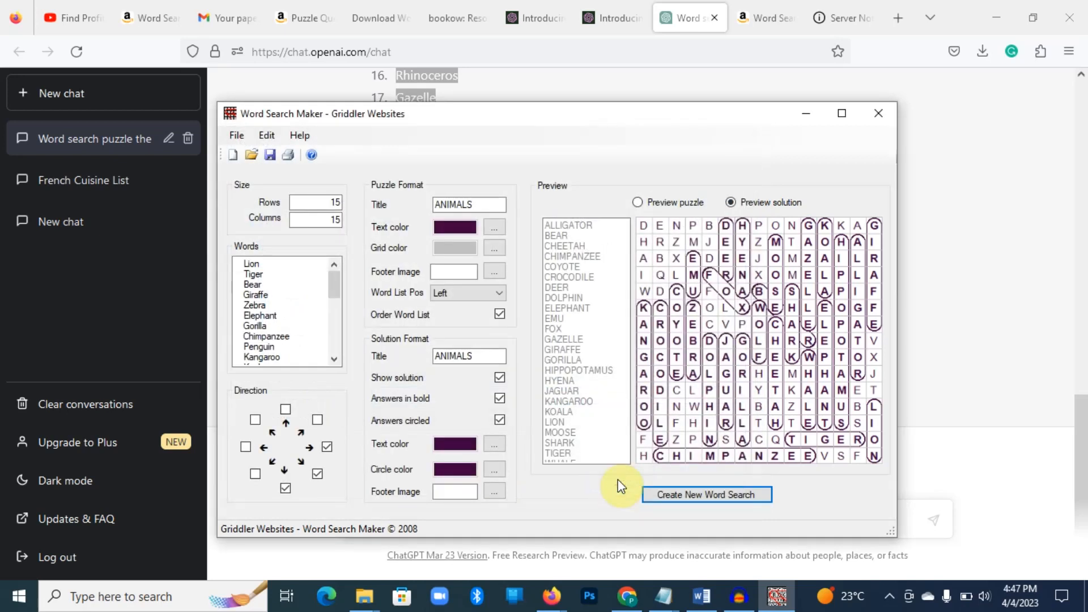
Save the word search as a PDF named PUZZLE 1 in the WORDSEARCH folder.
{"action": "left_click", "coordinate": [237, 135]}
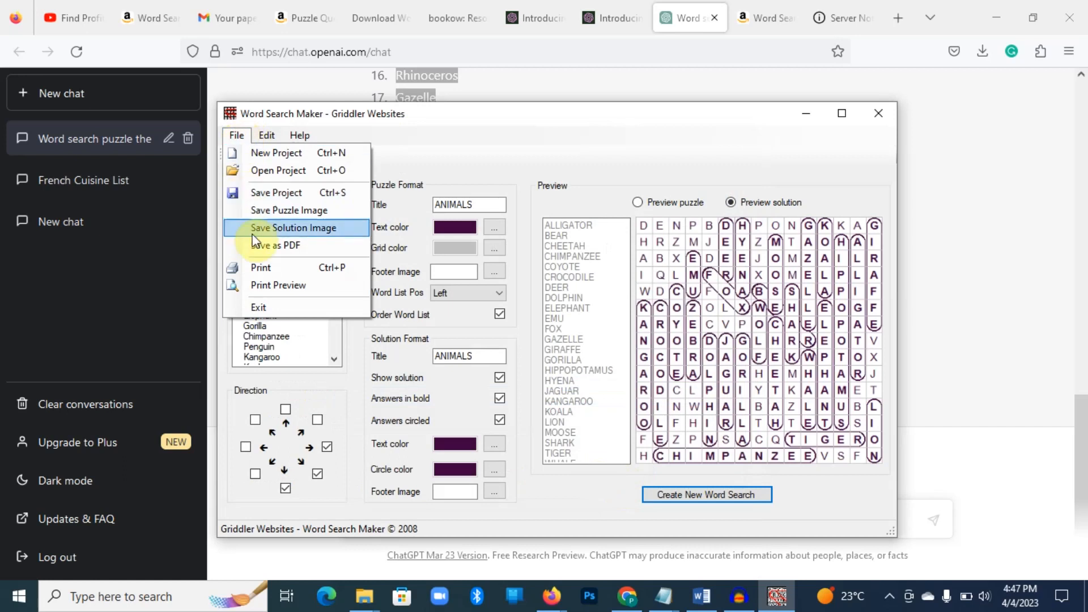
{"action": "left_click", "coordinate": [263, 245]}
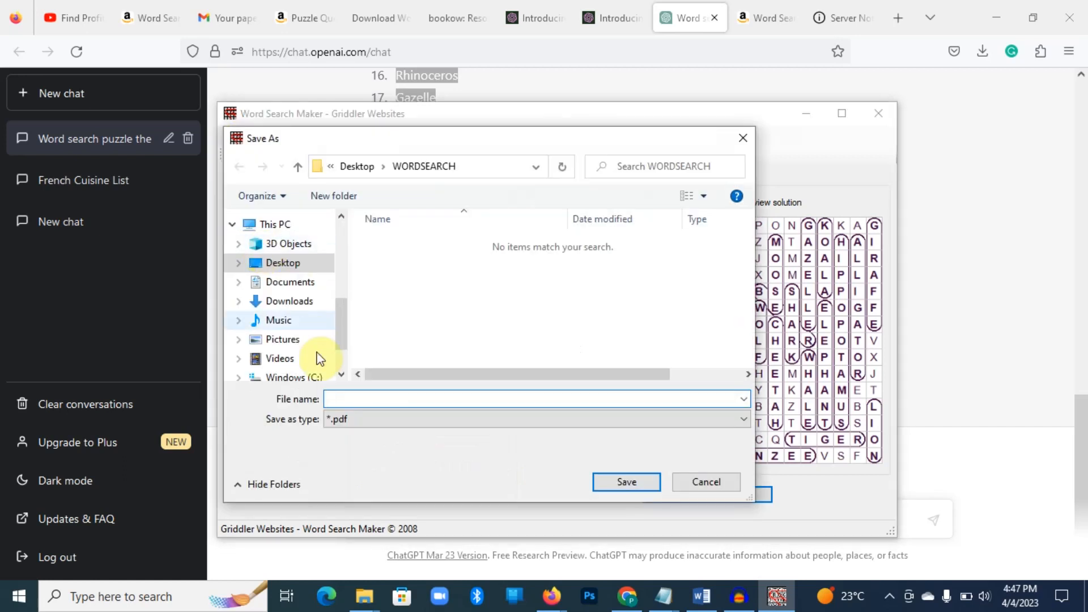
{"action": "left_click", "coordinate": [349, 400]}
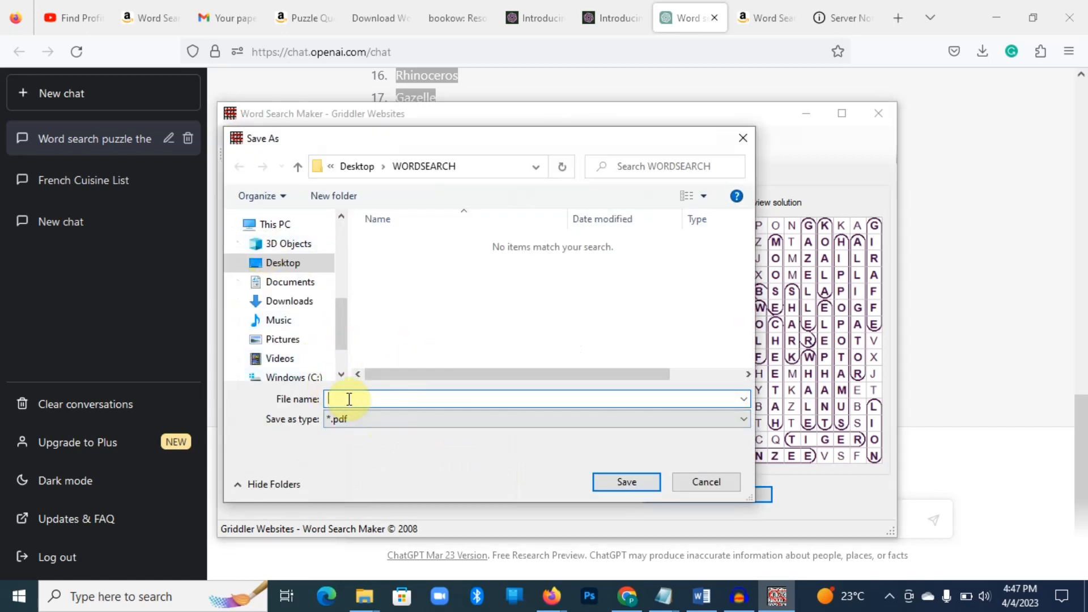
{"action": "type", "text": "PU"}
{"action": "left_click", "coordinate": [377, 414]}
{"action": "key", "text": "BackSpace"}
{"action": "key", "text": "BackSpace"}
{"action": "key", "text": "BackSpace"}
{"action": "key", "text": "BackSpace"}
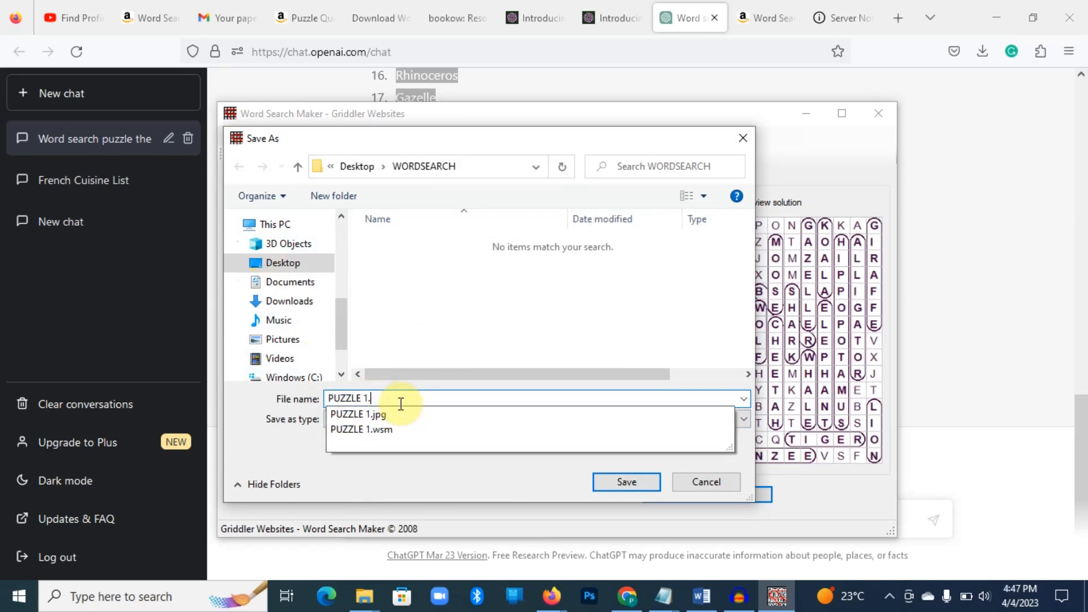
{"action": "left_click", "coordinate": [424, 401]}
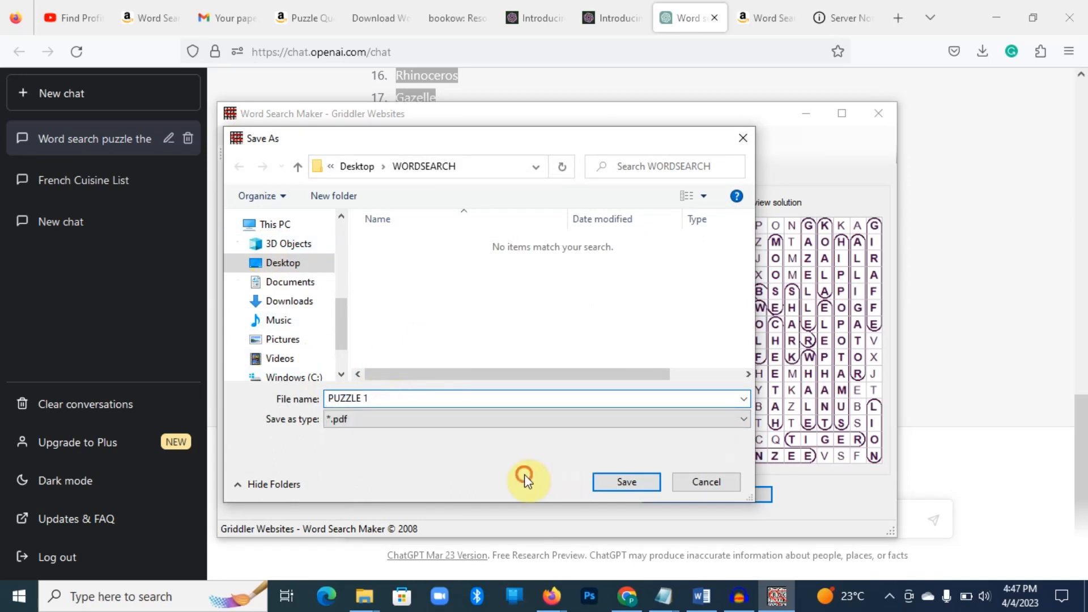
{"action": "left_click", "coordinate": [627, 482]}
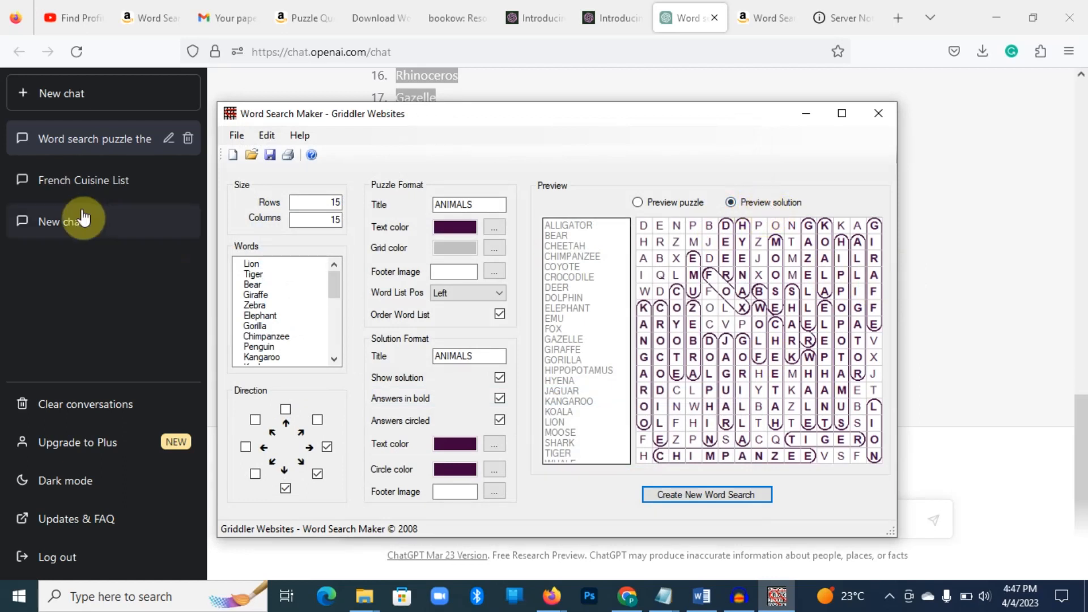
Save the solution image as a JPG named PUZZLE SOL in the WORDSEARCH folder.
{"action": "left_click", "coordinate": [237, 136]}
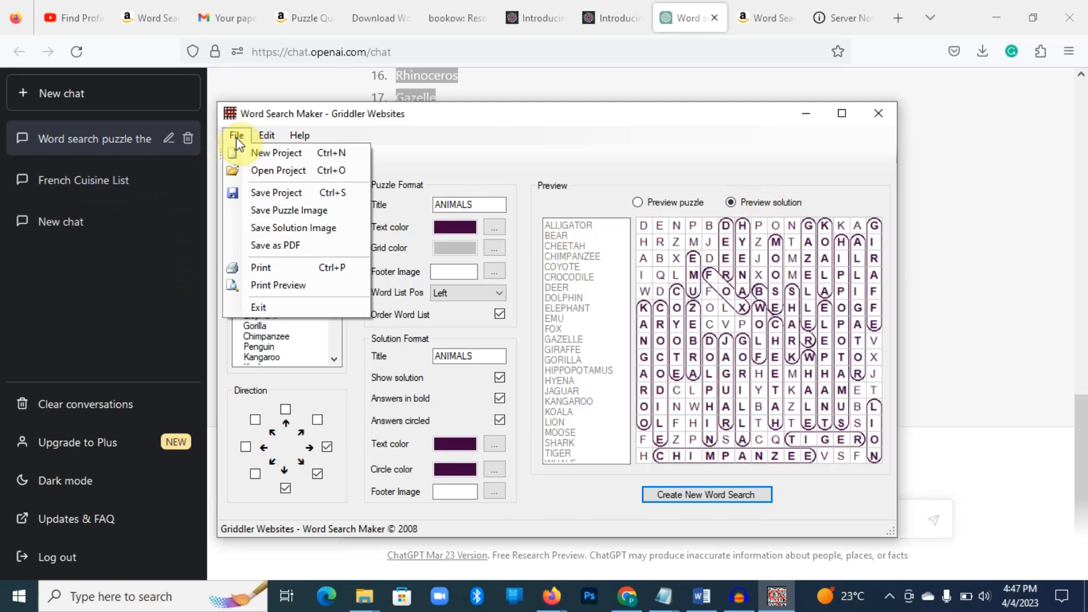
{"action": "left_click", "coordinate": [306, 229]}
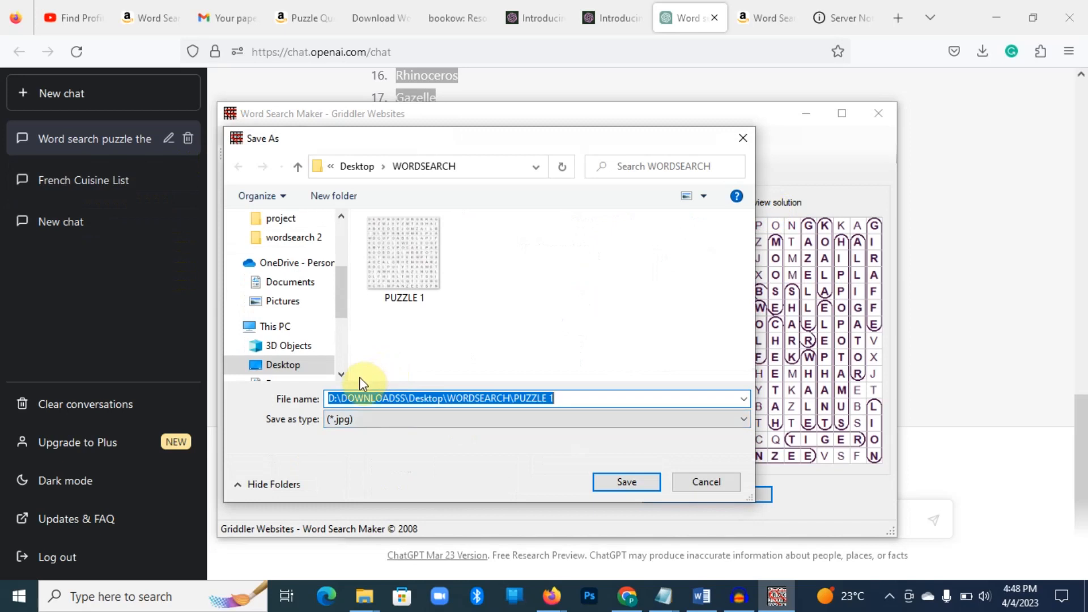
{"action": "type", "text": "PU"}
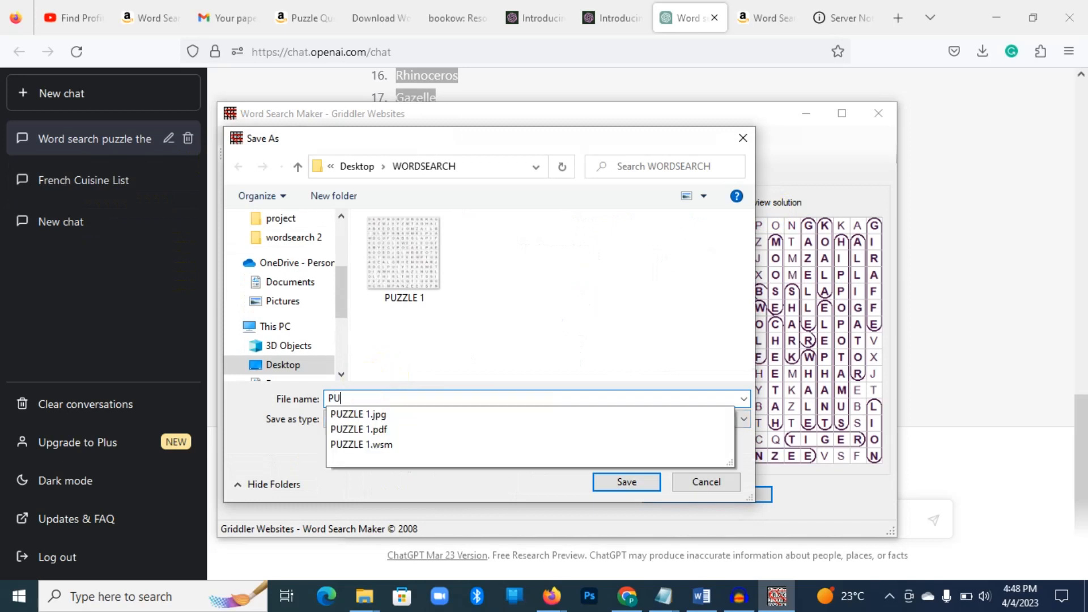
{"action": "left_click", "coordinate": [378, 415]}
{"action": "left_click", "coordinate": [415, 397]}
{"action": "key", "text": "BackSpace"}
{"action": "key", "text": "BackSpace"}
{"action": "key", "text": "BackSpace"}
{"action": "key", "text": "BackSpace"}
{"action": "key", "text": "BackSpace"}
{"action": "key", "text": "BackSpace"}
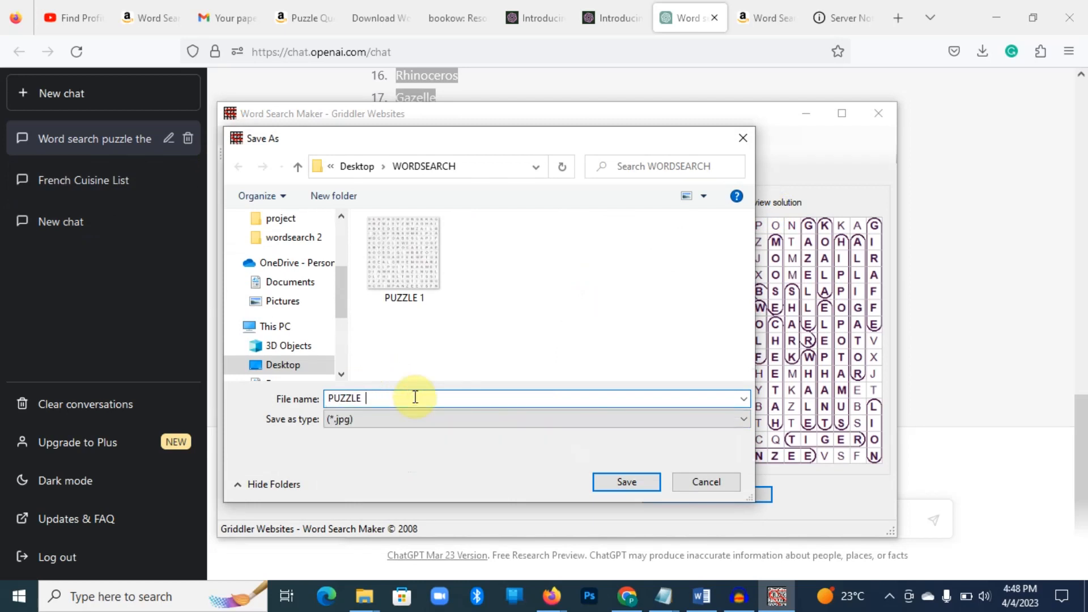
{"action": "type", "text": "SOL"}
{"action": "left_click", "coordinate": [628, 481]}
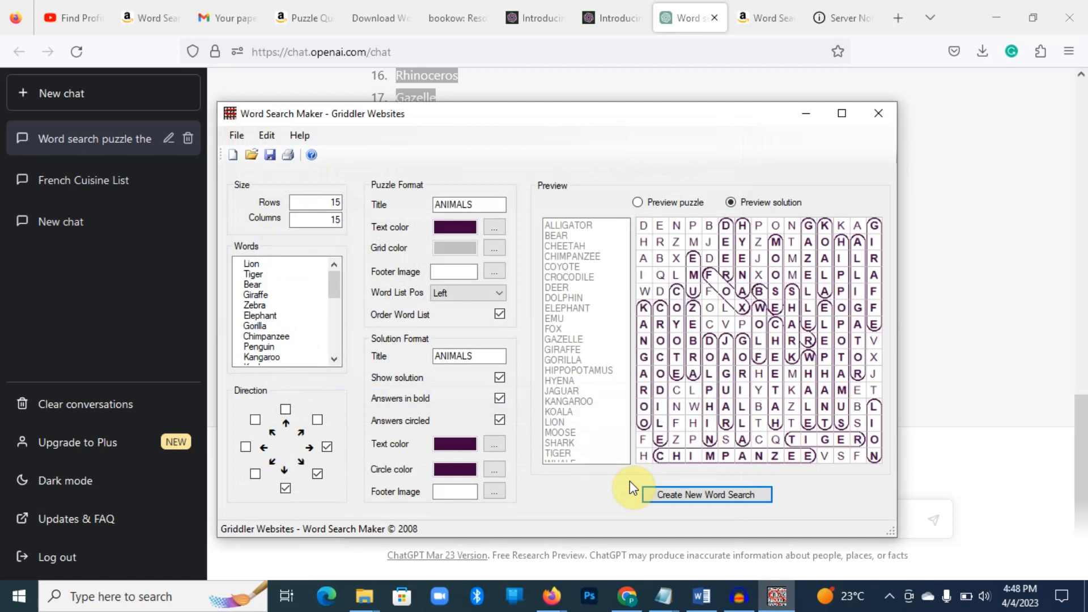
Go to the Windows desktop and open the WORDSEARCH folder to check the exported puzzle files.
{"action": "left_click", "coordinate": [981, 26]}
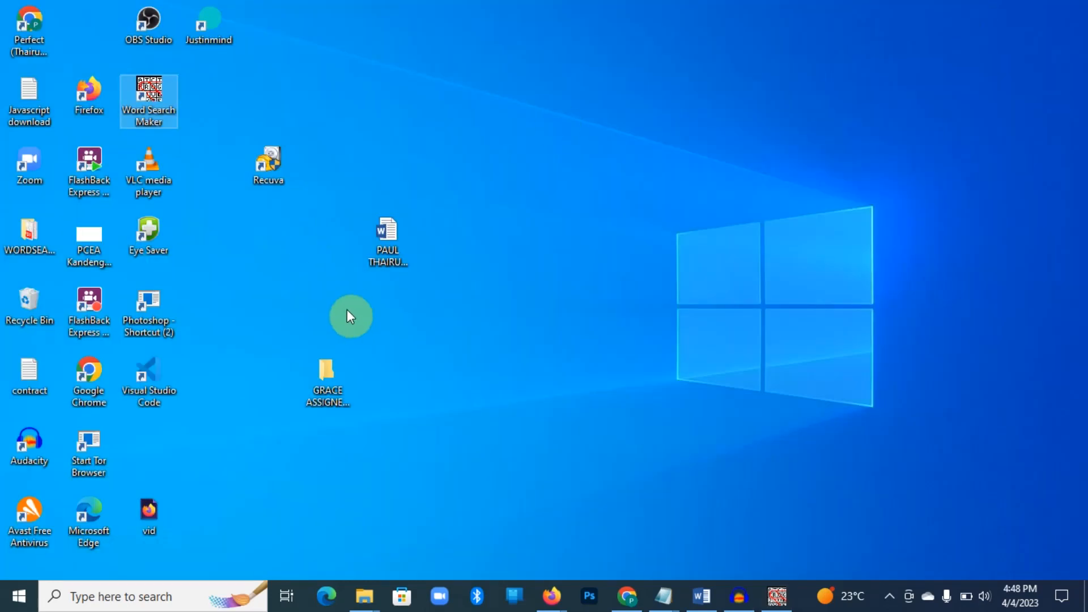
{"action": "left_click", "coordinate": [25, 234]}
{"action": "double_click", "coordinate": [25, 234]}
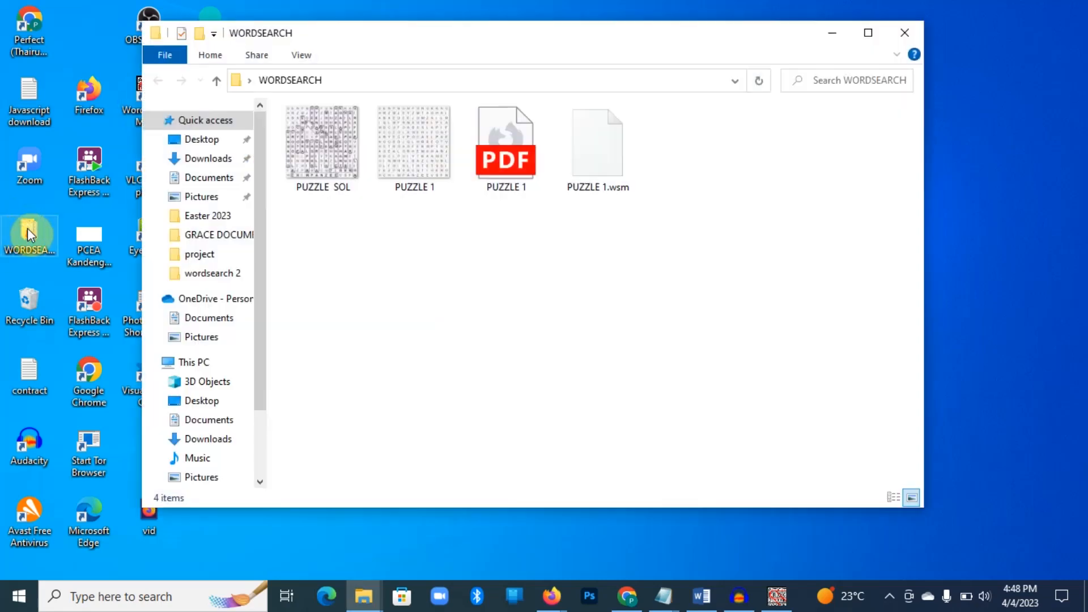
Maximize the WORDSEARCH folder window, and start a blank presentation in PowerPoint 2016, dismissing the Office activation wizard.
{"action": "left_click", "coordinate": [868, 33]}
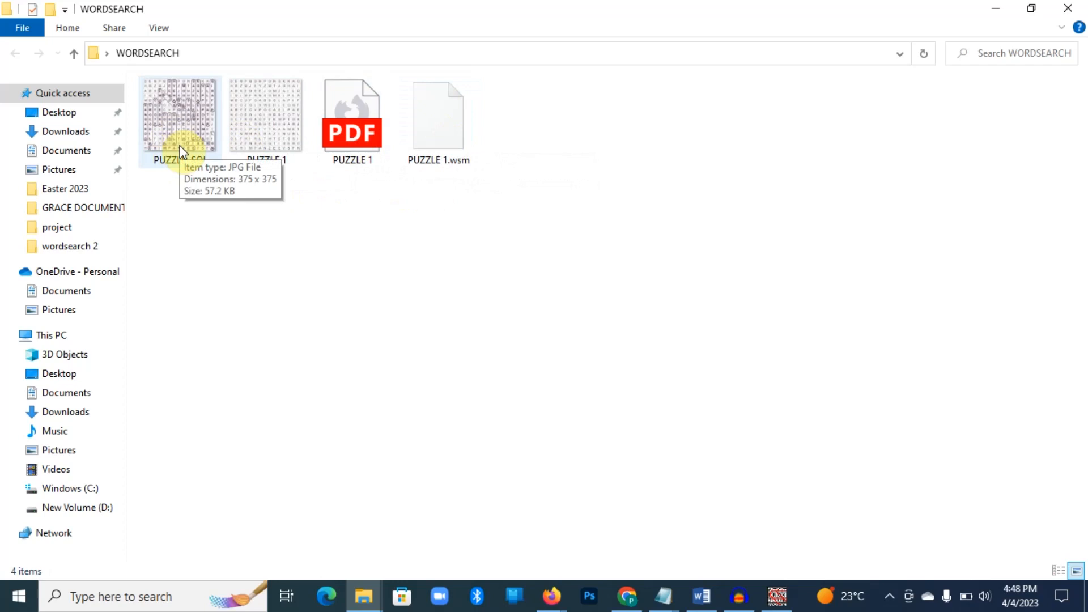
{"action": "left_click", "coordinate": [103, 597]}
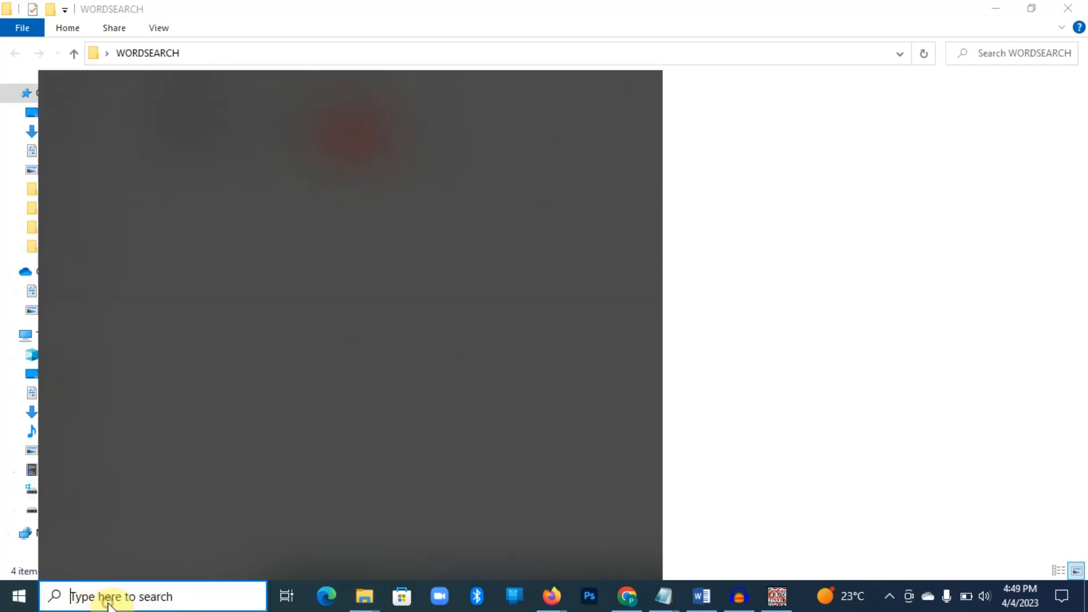
{"action": "type", "text": "POWER"}
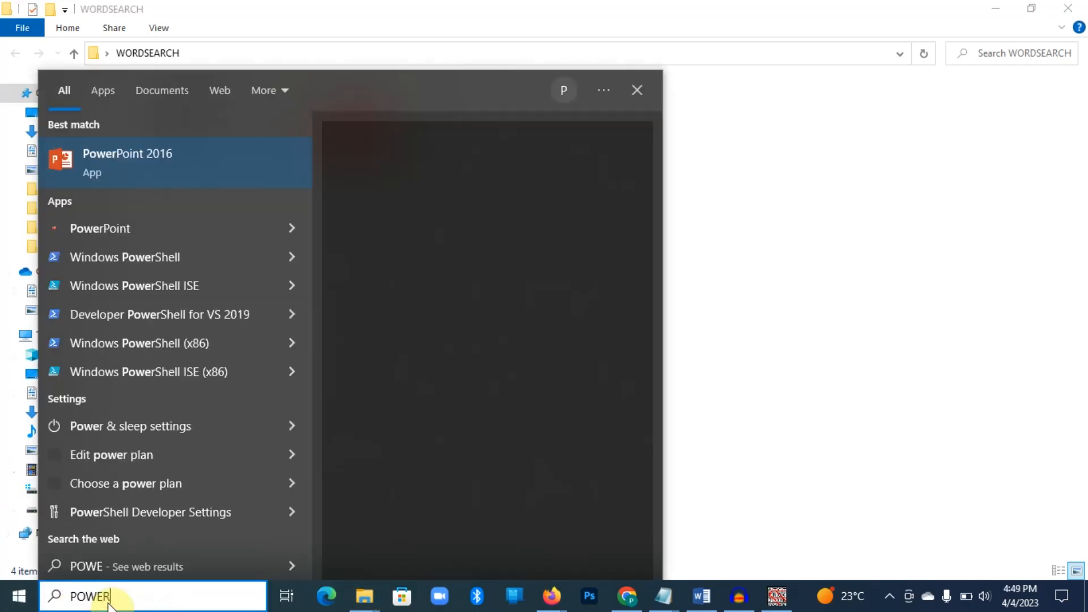
{"action": "type", "text": "POINT"}
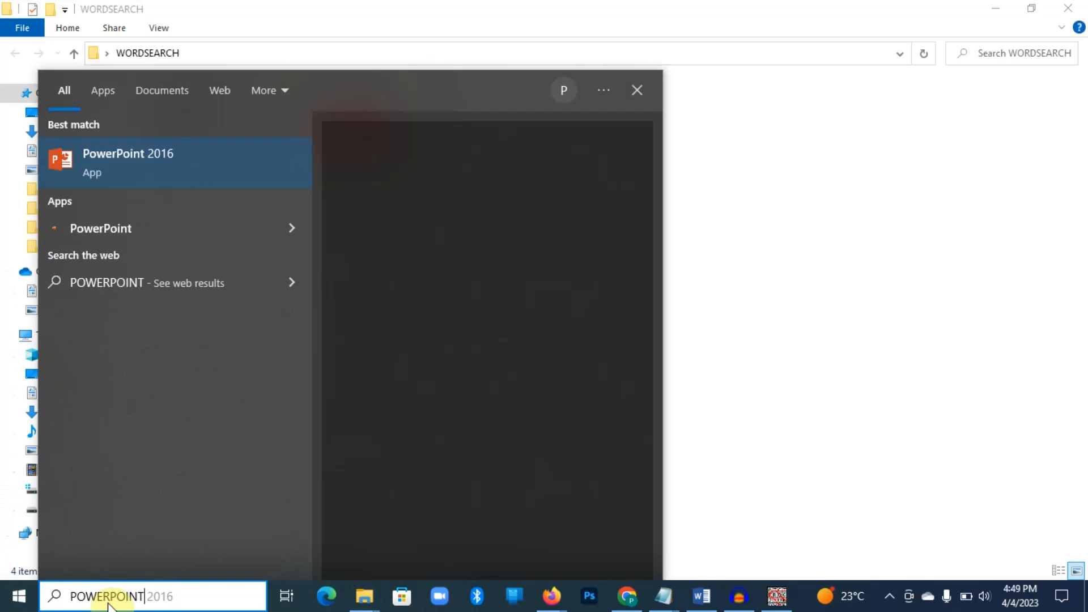
{"action": "key", "text": "Return"}
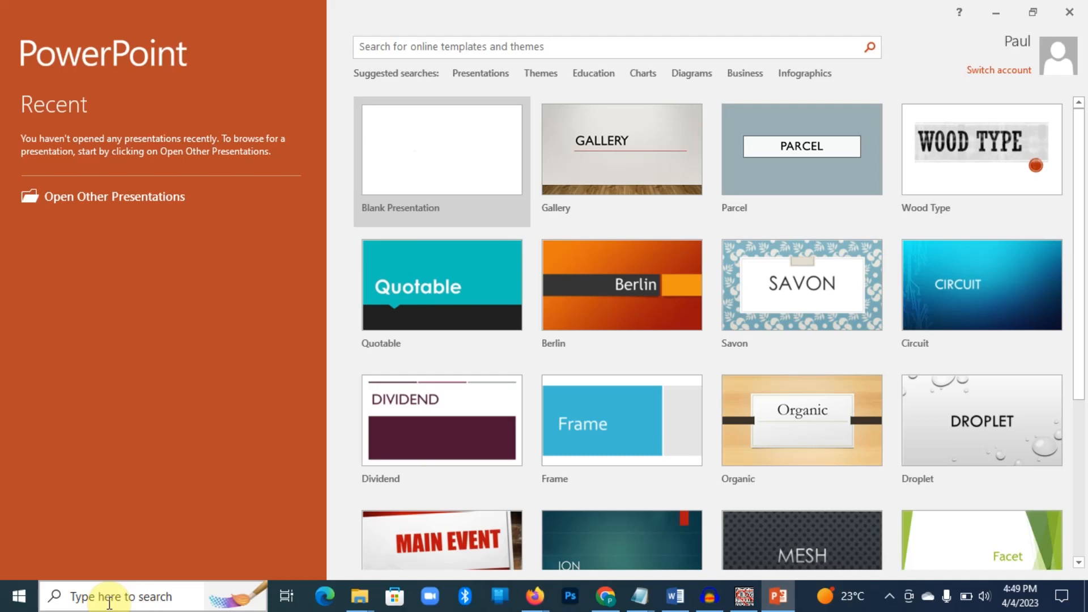
{"action": "left_click", "coordinate": [426, 162]}
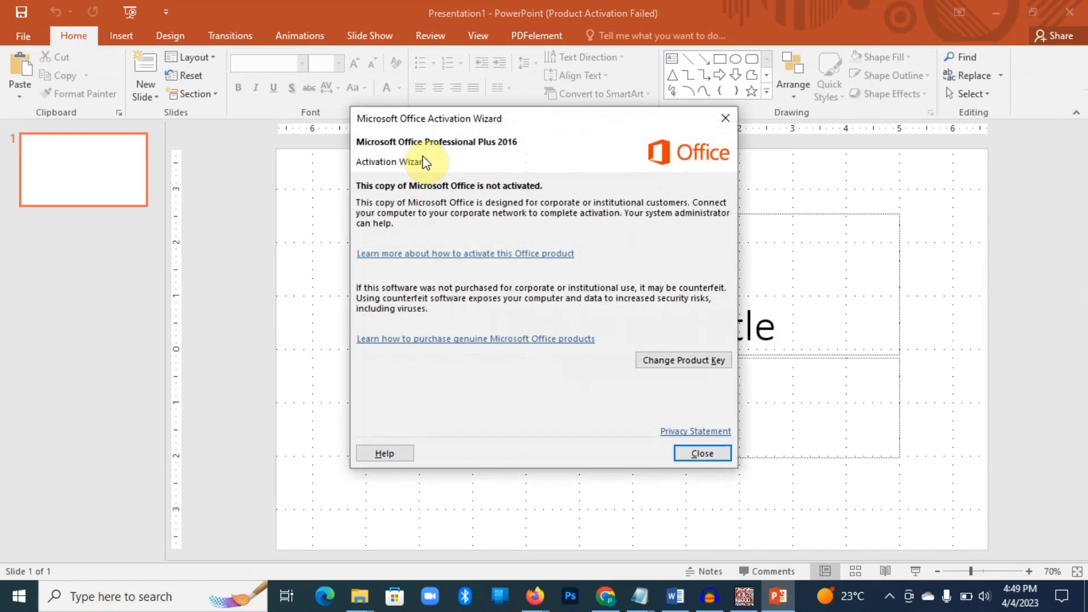
{"action": "left_click", "coordinate": [701, 453]}
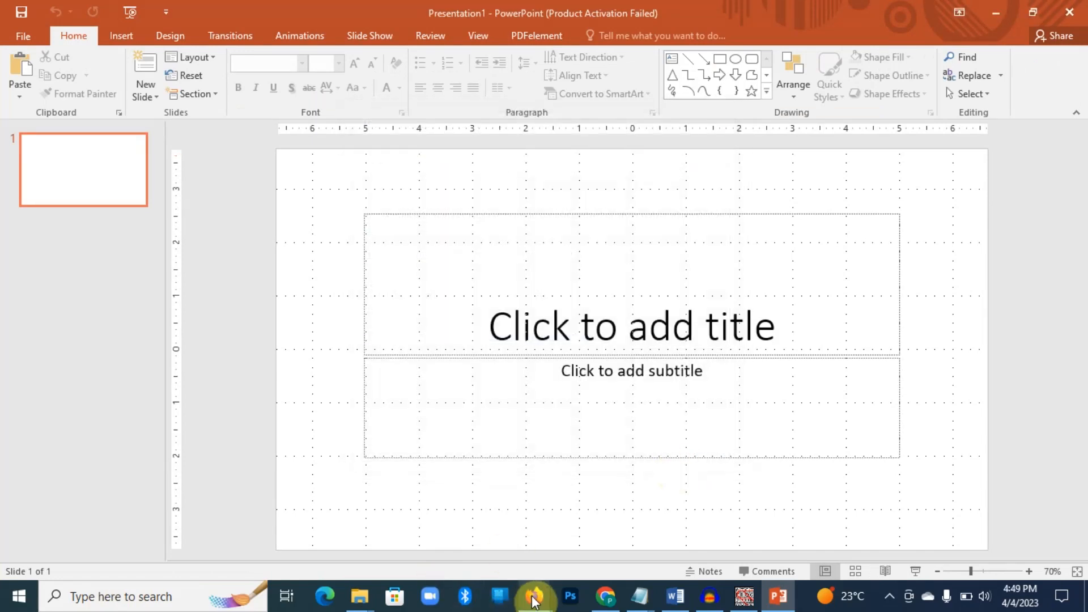
Switch to Firefox, close the sample preview of the Puzzle Quest Word Search book on Amazon and check the book's dimensions.
{"action": "left_click", "coordinate": [530, 599]}
{"action": "left_click", "coordinate": [306, 17]}
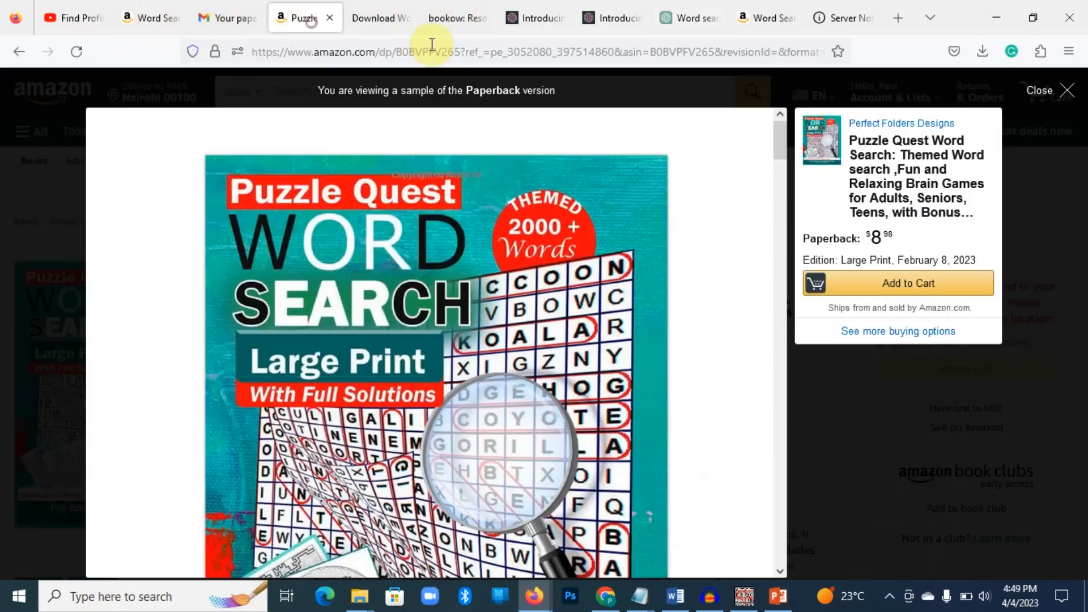
{"action": "left_click", "coordinate": [1064, 97]}
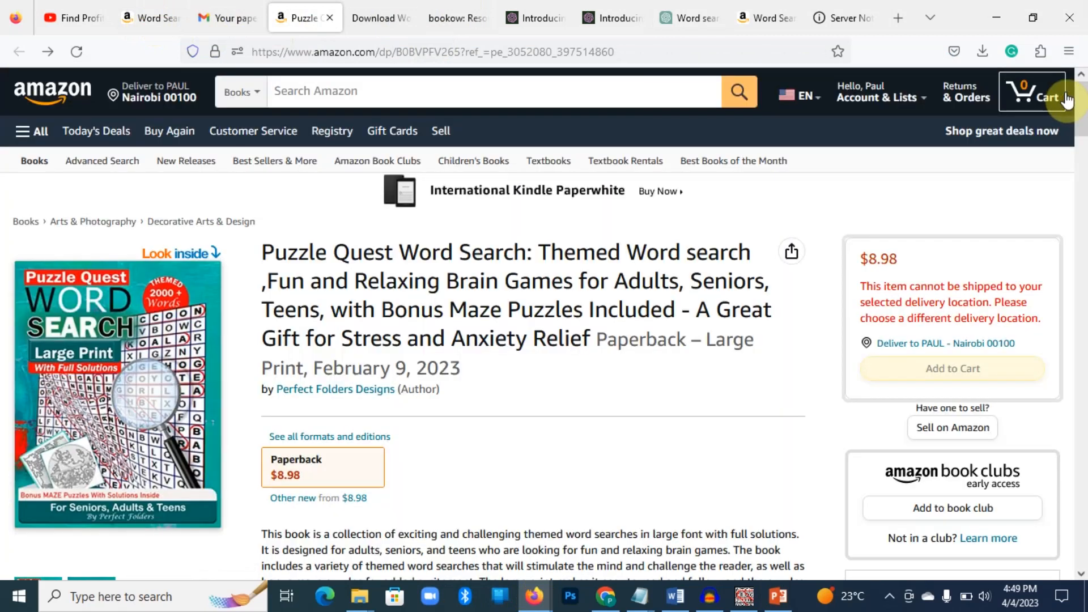
{"action": "scroll", "coordinate": [1077, 113], "scroll_direction": "down", "scroll_amount": 2}
{"action": "left_click_drag", "start_coordinate": [1084, 129], "coordinate": [1084, 157]}
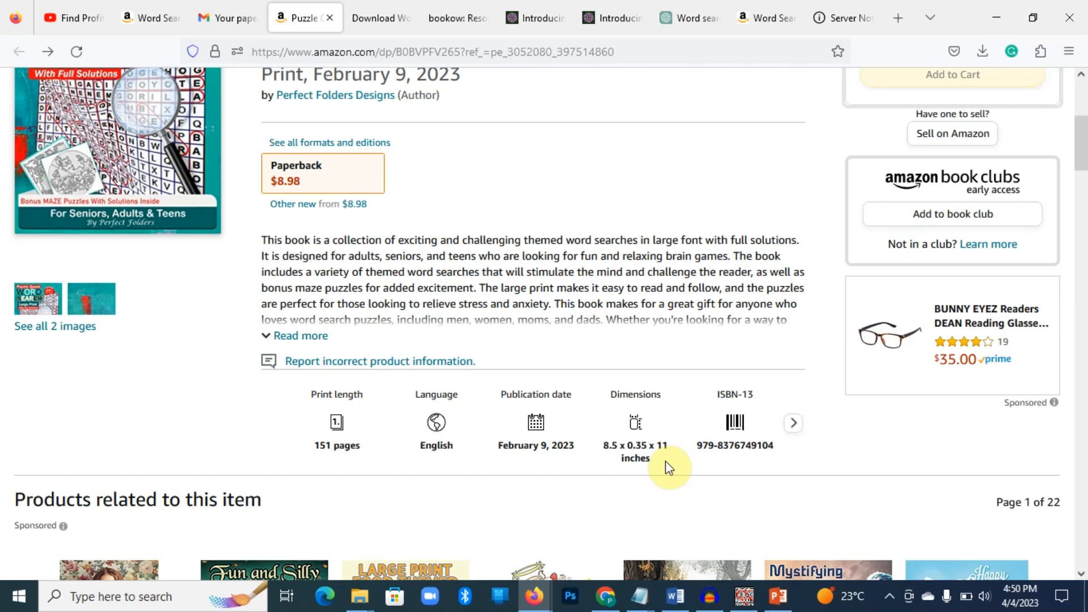
Switch back to PowerPoint and open the custom slide size settings for the blank presentation.
{"action": "left_click", "coordinate": [782, 598]}
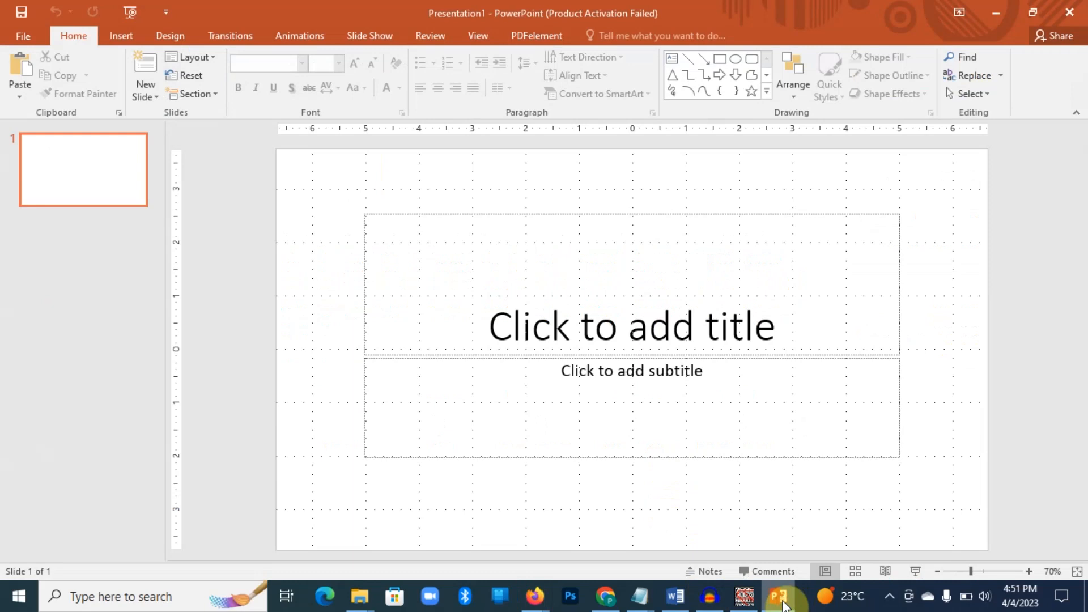
{"action": "left_click", "coordinate": [175, 35]}
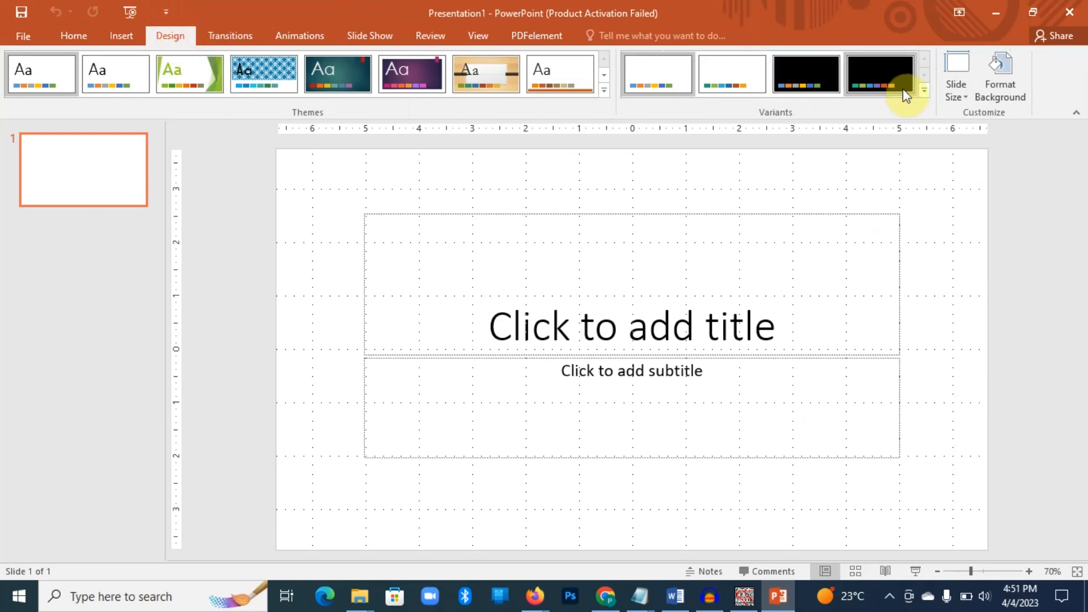
{"action": "left_click", "coordinate": [967, 95]}
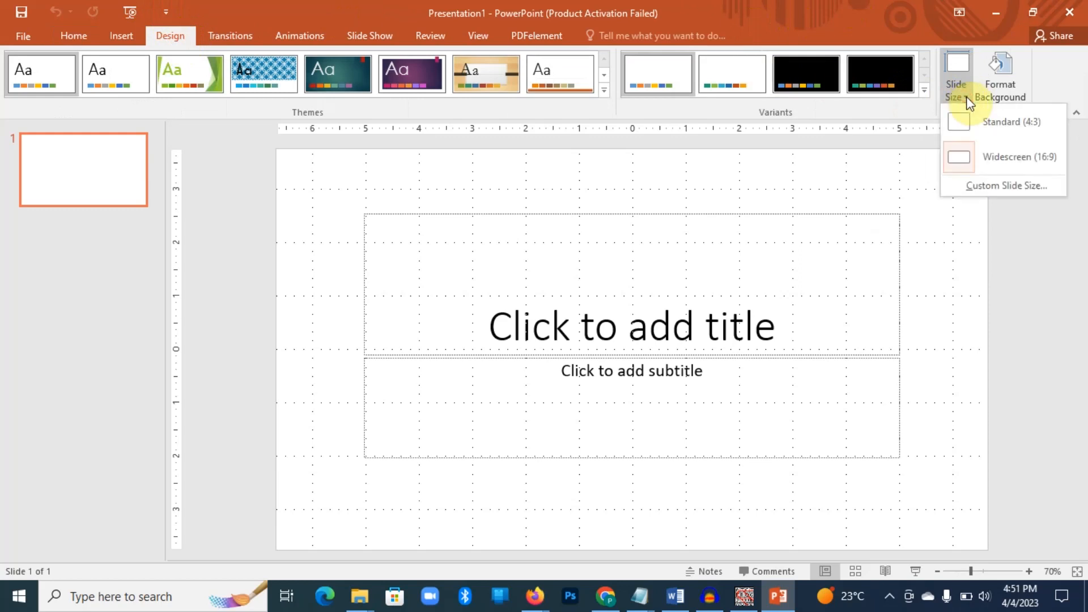
{"action": "left_click", "coordinate": [987, 190]}
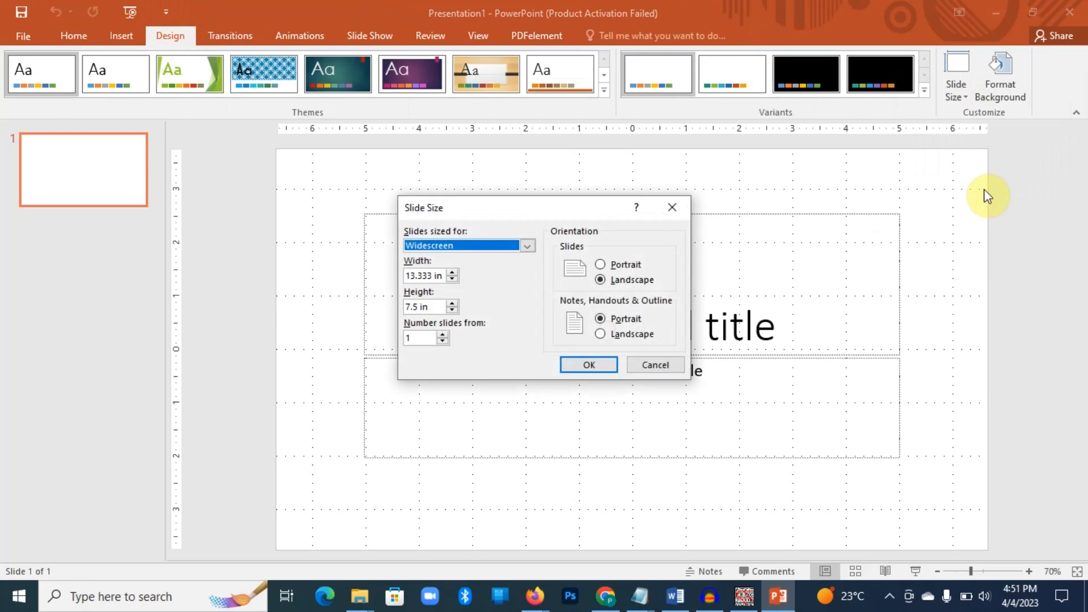